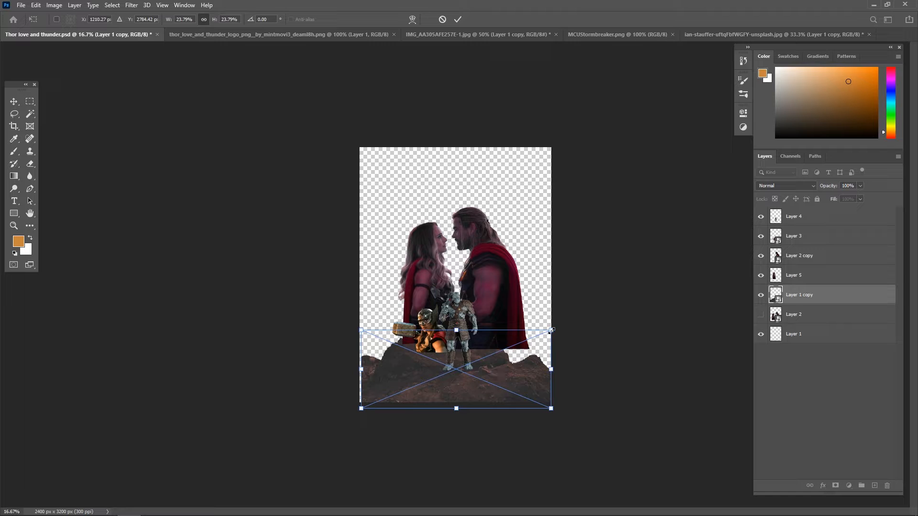
Scale the rock ground on Layer 1 copy to span the poster's full width and settle it along the lower edge.
{"action": "left_click_drag", "start_coordinate": [551, 330], "coordinate": [553, 329]}
{"action": "left_click_drag", "start_coordinate": [501, 370], "coordinate": [500, 372]}
{"action": "key", "text": "Return"}
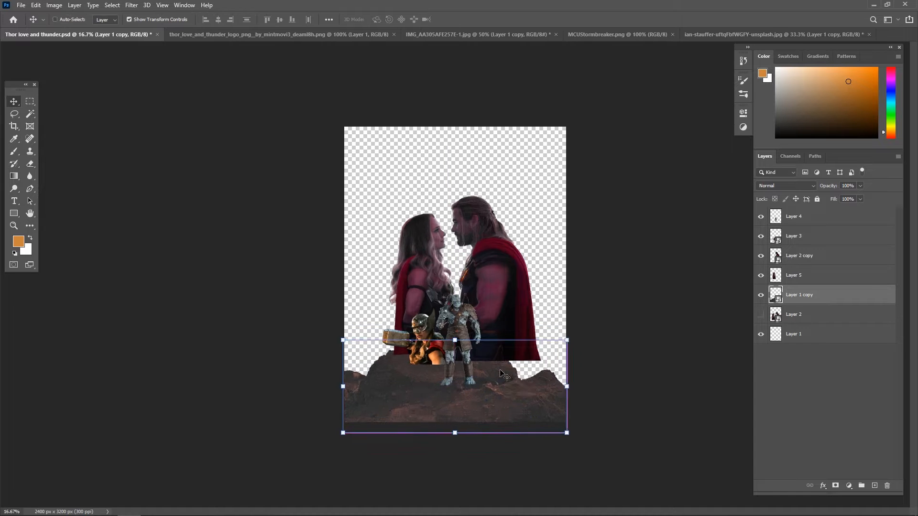
{"action": "scroll", "coordinate": [501, 372], "scroll_direction": "up", "scroll_amount": 3}
{"action": "left_click", "coordinate": [765, 351]}
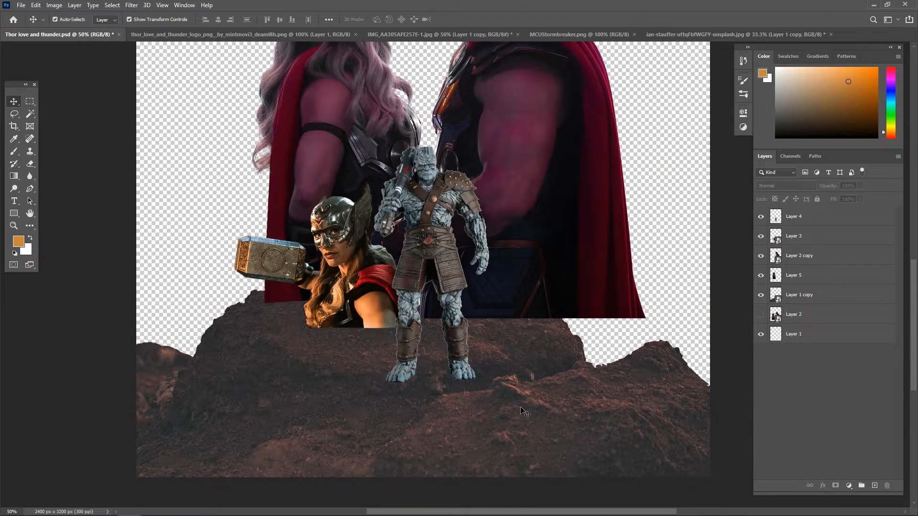
Move the four character layers, from Layer 5 up to Layer 4, together upward and slightly left above the rocks.
{"action": "left_click", "coordinate": [800, 256]}
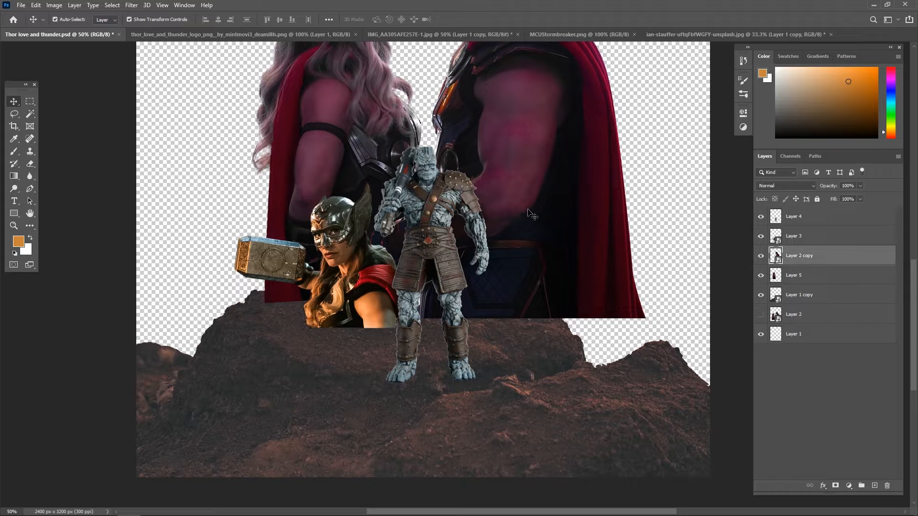
{"action": "left_click", "coordinate": [798, 277]}
{"action": "left_click", "coordinate": [797, 217], "text": "shift"}
{"action": "left_click_drag", "start_coordinate": [432, 238], "coordinate": [414, 184]}
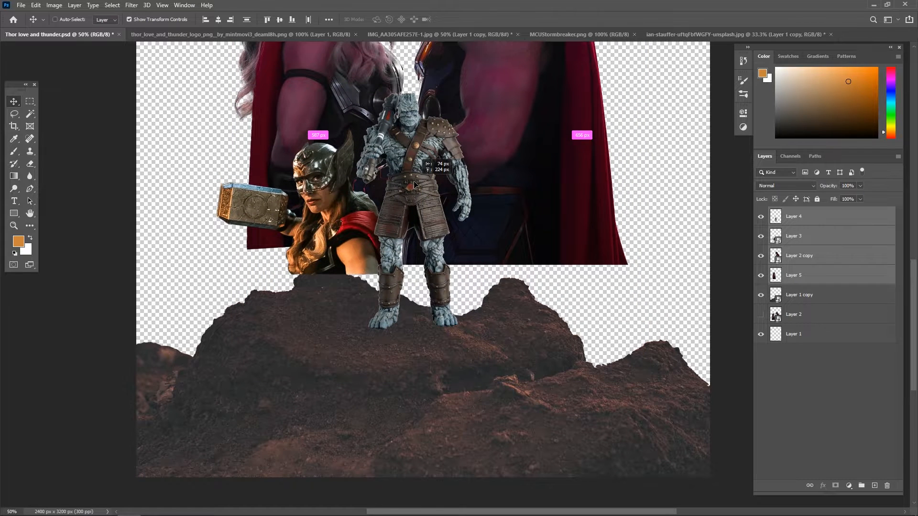
Bring the Thor Love and Thunder logo into the poster, enlarge it, and place it over the rocks below the characters.
{"action": "key", "text": "ctrl+Tab"}
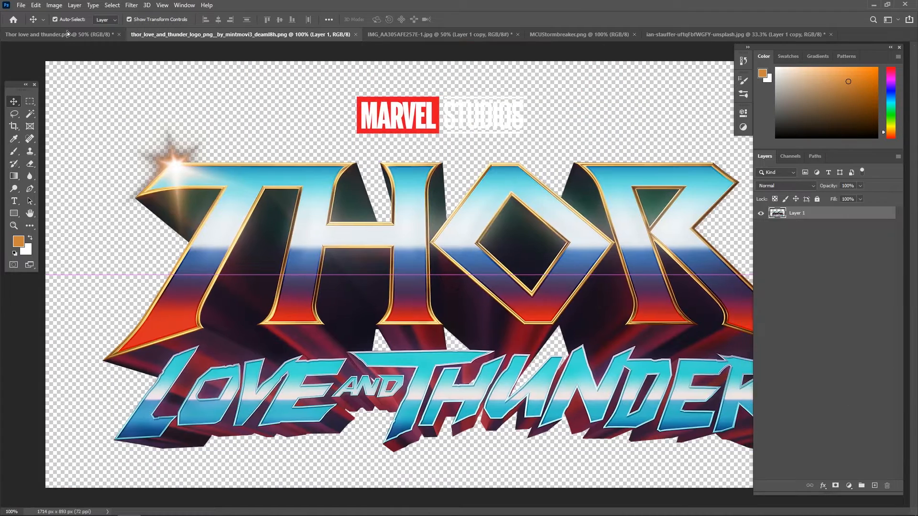
{"action": "left_click_drag", "start_coordinate": [68, 34], "coordinate": [384, 347]}
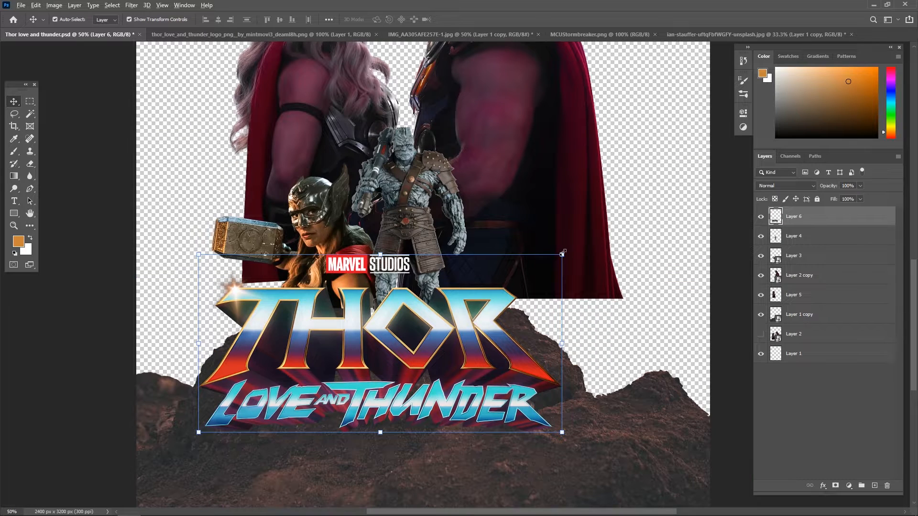
{"action": "left_click_drag", "start_coordinate": [562, 253], "coordinate": [664, 251]}
{"action": "left_click_drag", "start_coordinate": [539, 352], "coordinate": [534, 361]}
{"action": "key", "text": "Return"}
{"action": "left_click", "coordinate": [545, 302]}
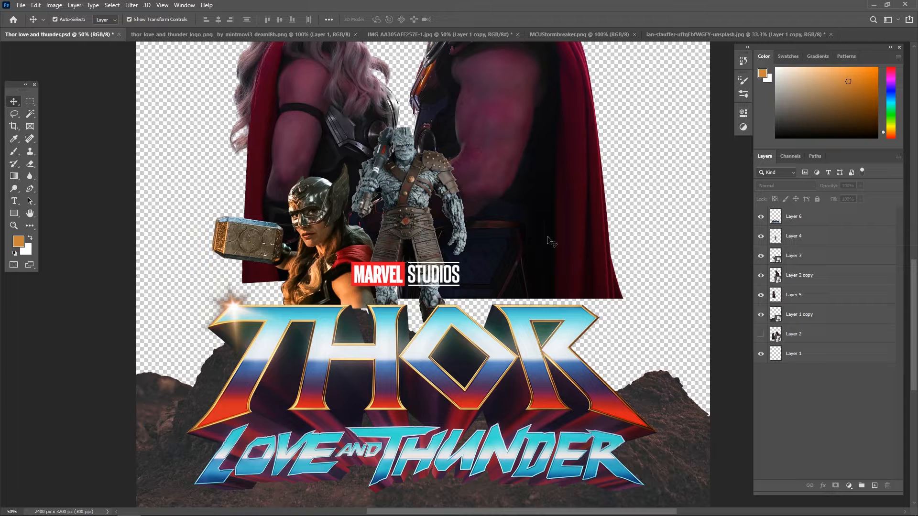
Move Layer 5 through Layer 4 together slightly down and left so the characters overlap the title logo.
{"action": "left_click", "coordinate": [790, 295]}
{"action": "left_click", "coordinate": [794, 236], "text": "shift"}
{"action": "left_click_drag", "start_coordinate": [490, 218], "coordinate": [481, 244]}
{"action": "left_click", "coordinate": [830, 428]}
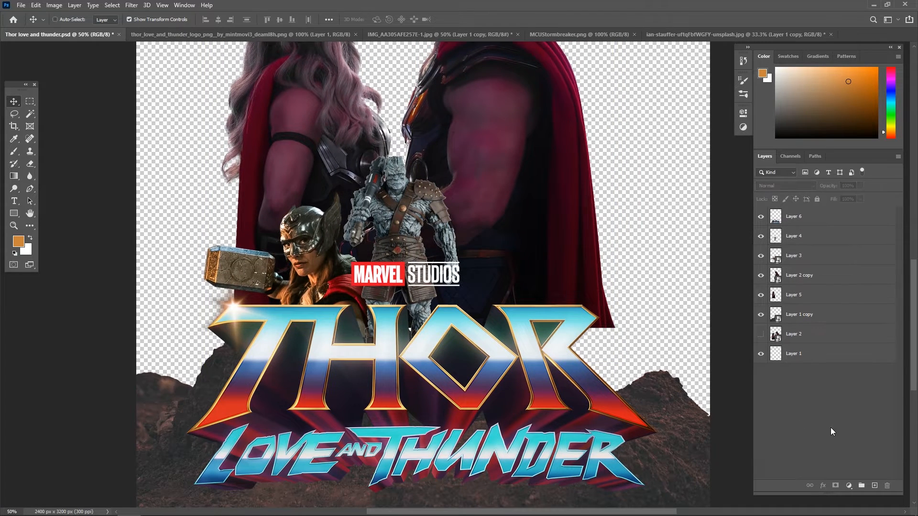
Nudge the four character layers slightly to the right, leaving the rock layer out of the selection.
{"action": "key", "text": "ctrl+minus"}
{"action": "key", "text": "ctrl+plus"}
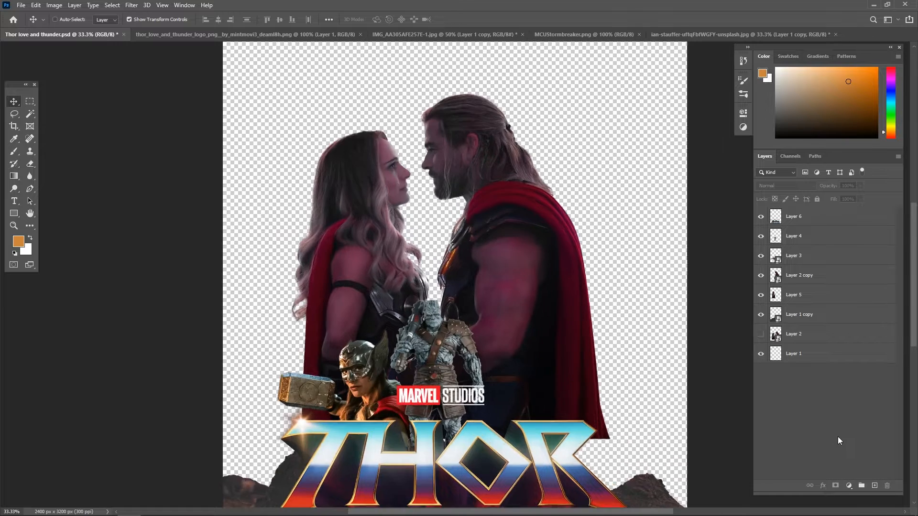
{"action": "key", "text": "ctrl+minus"}
{"action": "key", "text": "ctrl+minus"}
{"action": "key", "text": "ctrl+plus"}
{"action": "left_click", "coordinate": [795, 321]}
{"action": "left_click", "coordinate": [794, 239], "text": "shift"}
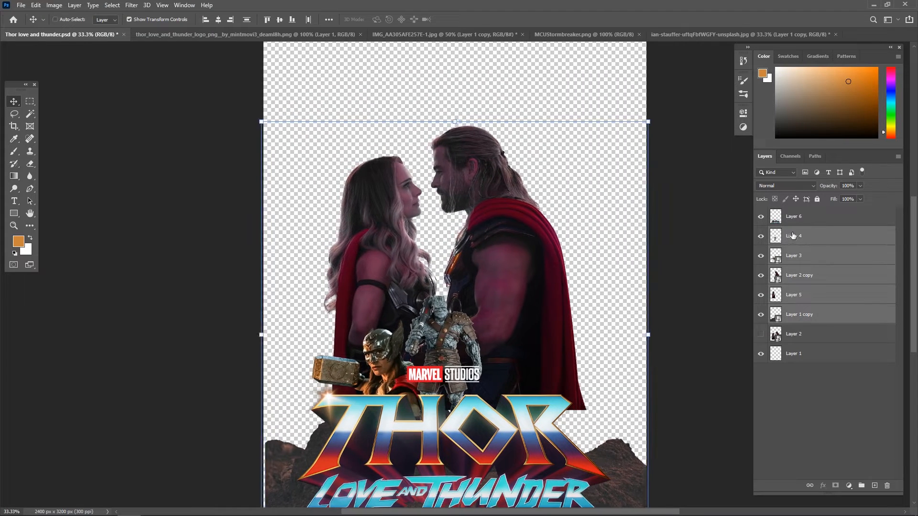
{"action": "left_click", "coordinate": [783, 318], "text": "ctrl"}
{"action": "key", "text": "ctrl+Right"}
{"action": "key", "text": "ctrl+Right"}
{"action": "key", "text": "ctrl+Right"}
{"action": "key", "text": "ctrl+Right"}
{"action": "key", "text": "ctrl+Right"}
{"action": "key", "text": "ctrl+Right"}
{"action": "key", "text": "ctrl+Right"}
{"action": "key", "text": "ctrl+Right"}
{"action": "key", "text": "ctrl+Right"}
{"action": "key", "text": "ctrl+Right"}
{"action": "key", "text": "ctrl+Right"}
{"action": "key", "text": "ctrl+Right"}
{"action": "key", "text": "ctrl+Right"}
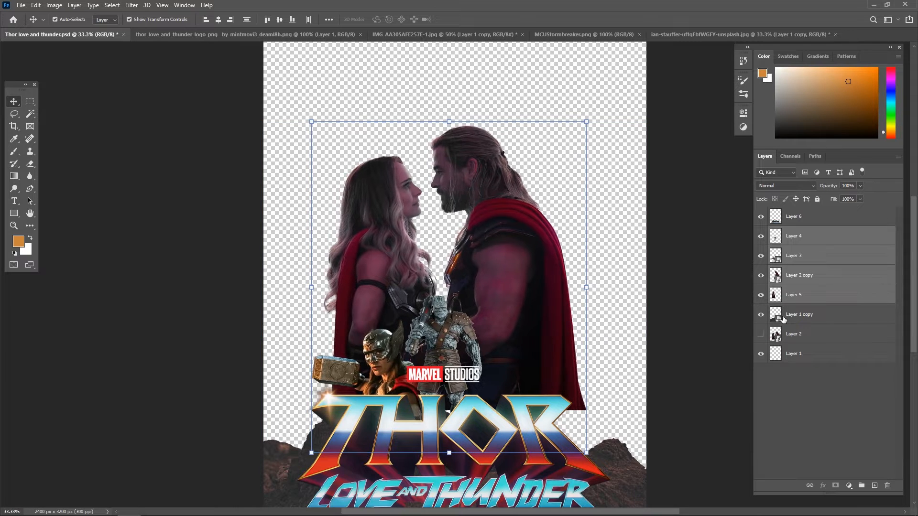
{"action": "left_click", "coordinate": [837, 426]}
Nudge the title logo on Layer 6 slightly to the right to centre it on the poster.
{"action": "left_click", "coordinate": [569, 464]}
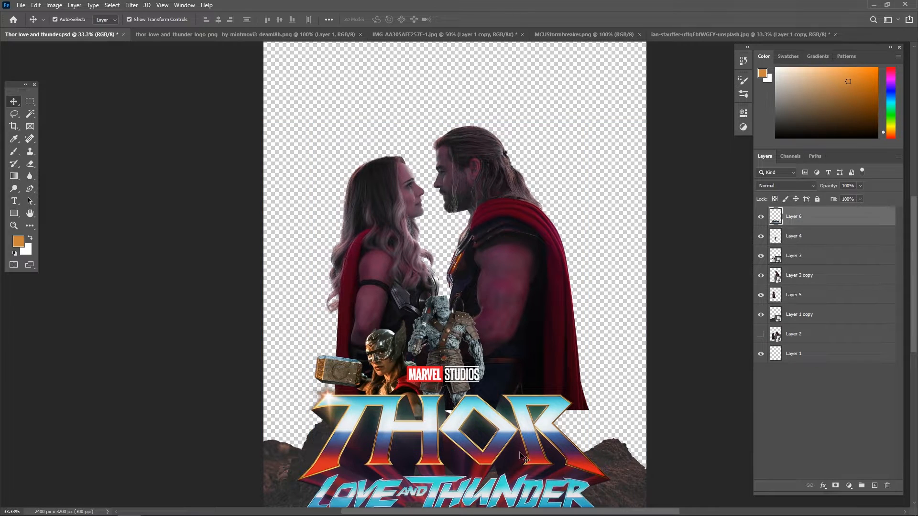
{"action": "key", "text": "Right"}
{"action": "key", "text": "Right"}
{"action": "key", "text": "Right"}
{"action": "key", "text": "Right"}
{"action": "key", "text": "Right"}
{"action": "key", "text": "Right"}
{"action": "key", "text": "Right"}
{"action": "key", "text": "Right"}
{"action": "key", "text": "Right"}
{"action": "key", "text": "Right"}
{"action": "key", "text": "Right"}
{"action": "key", "text": "Right"}
{"action": "key", "text": "Right"}
{"action": "key", "text": "Right"}
{"action": "key", "text": "Right"}
{"action": "key", "text": "Right"}
{"action": "key", "text": "Right"}
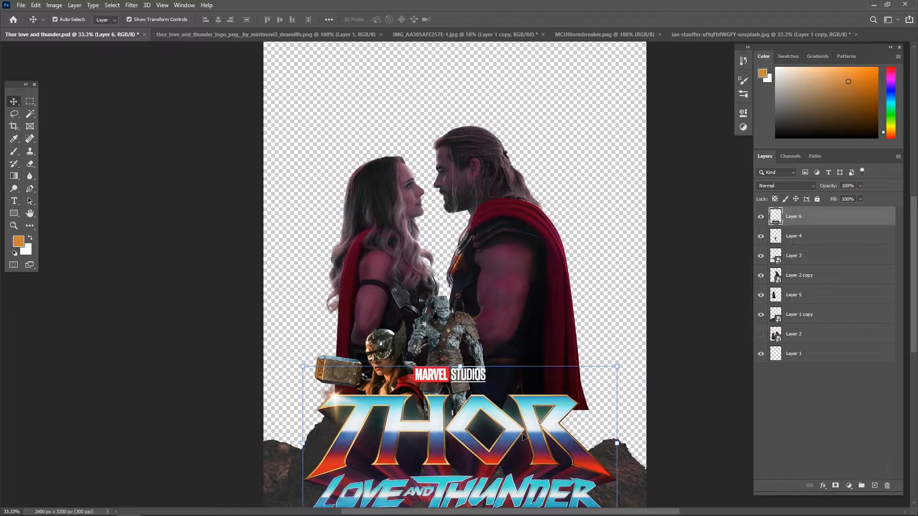
{"action": "left_click", "coordinate": [721, 495]}
Rename the title logo layer as "tital" and the helmeted hammer heroine's Layer 3 as "zean".
{"action": "left_click_drag", "start_coordinate": [458, 172], "coordinate": [453, 187]}
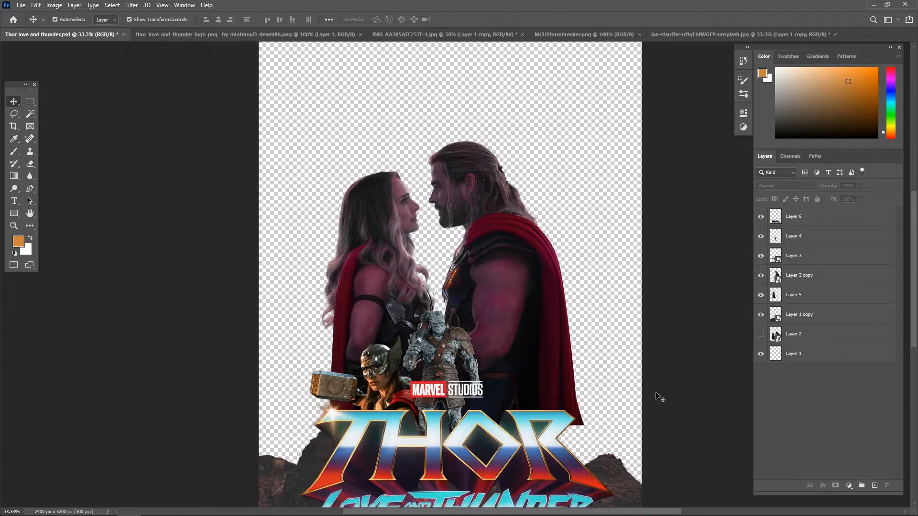
{"action": "left_click_drag", "start_coordinate": [479, 330], "coordinate": [477, 297]}
{"action": "double_click", "coordinate": [792, 218]}
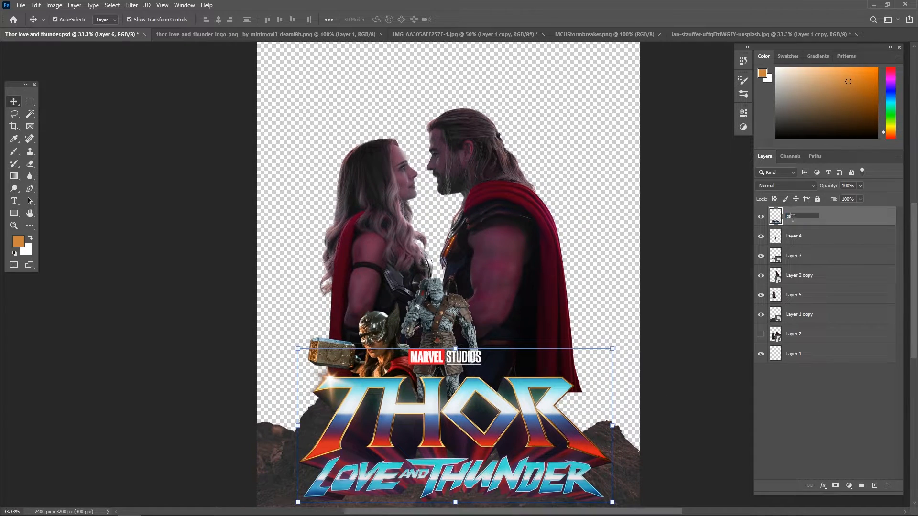
{"action": "key", "text": "Return"}
{"action": "left_click", "coordinate": [789, 239]}
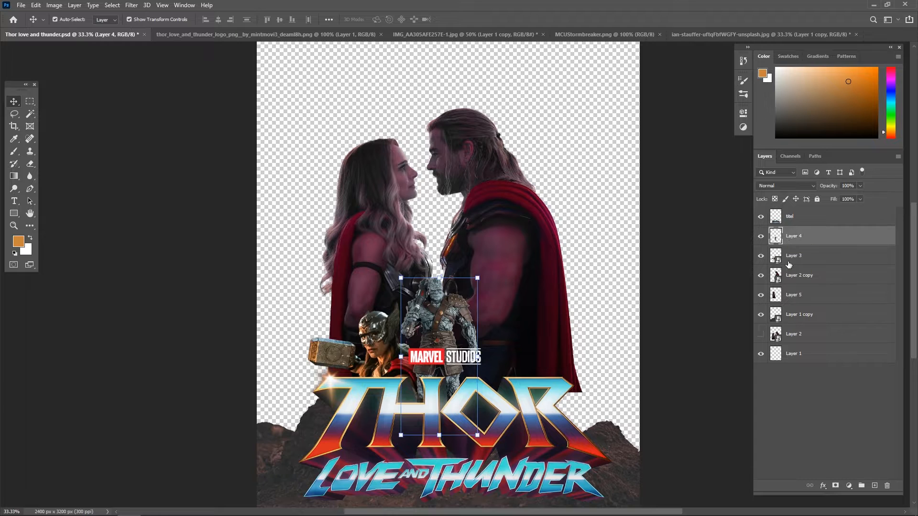
{"action": "left_click", "coordinate": [790, 258]}
{"action": "type", "text": "zean"}
{"action": "key", "text": "Return"}
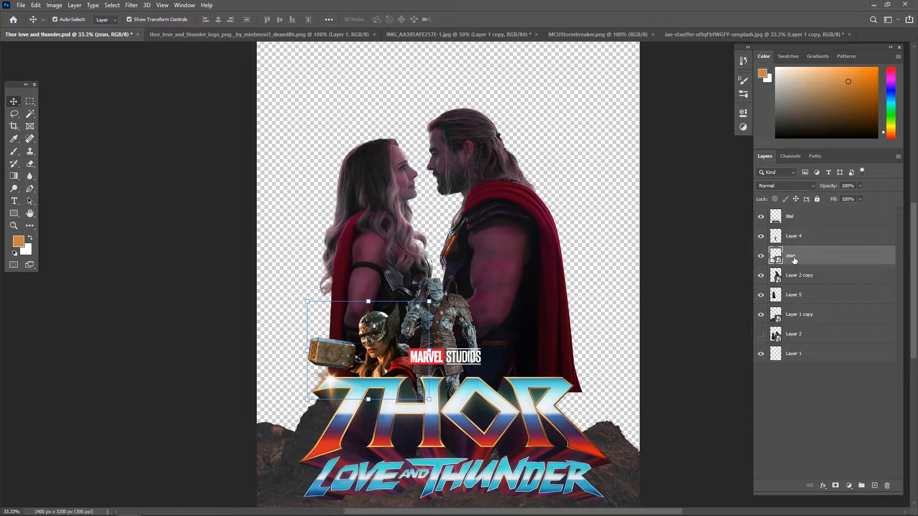
Rename Layer 2 copy as "thor" and the long-haired woman's Layer 5 as "zean".
{"action": "left_click", "coordinate": [794, 239]}
{"action": "left_click", "coordinate": [801, 275]}
{"action": "type", "text": "tho"}
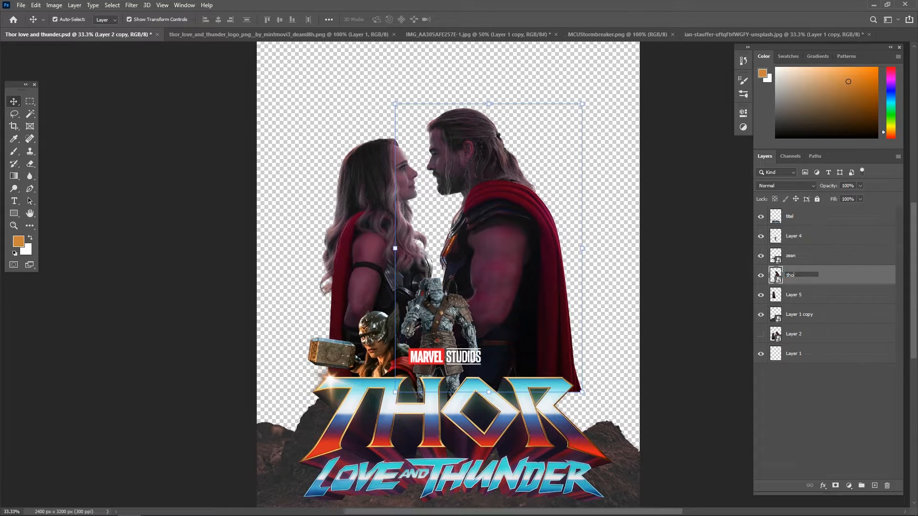
{"action": "type", "text": "r"}
{"action": "key", "text": "Return"}
{"action": "double_click", "coordinate": [793, 294]}
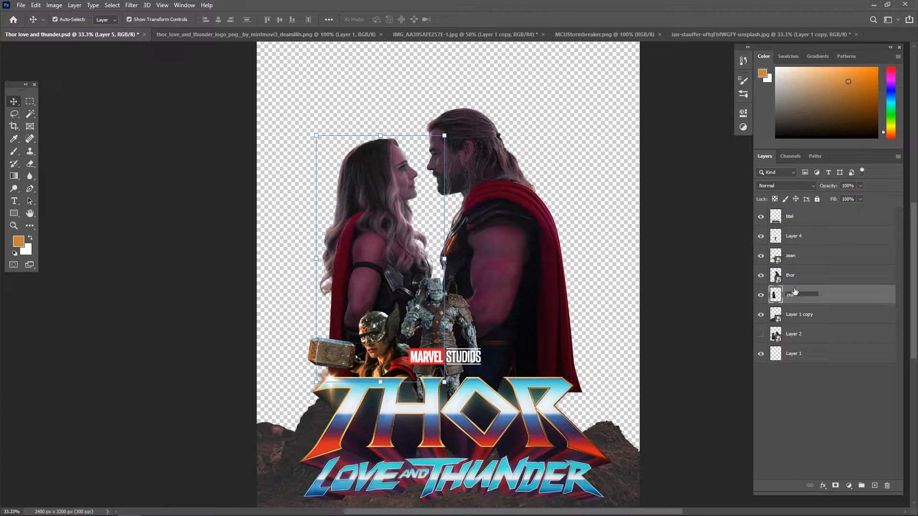
{"action": "key", "text": "Return"}
Rename Layer 1 copy as "rock" and hide Layer 1.
{"action": "double_click", "coordinate": [797, 315]}
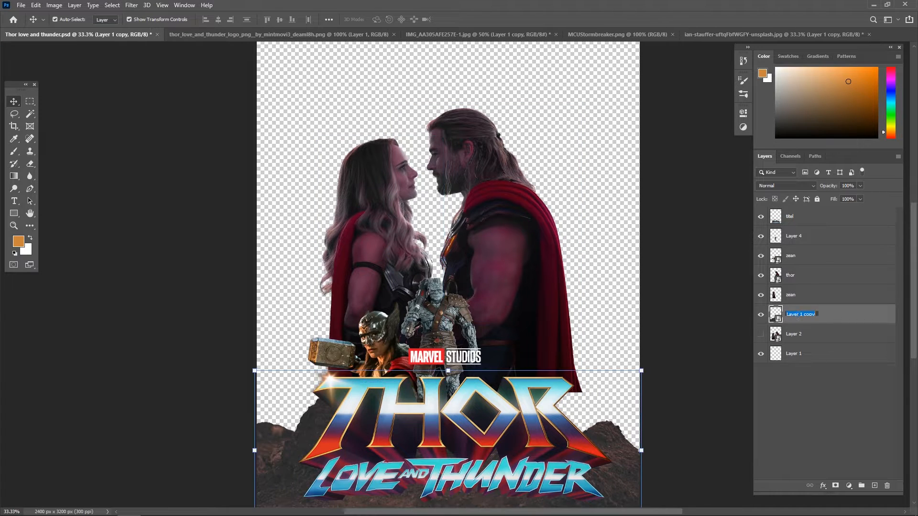
{"action": "left_click", "coordinate": [761, 353]}
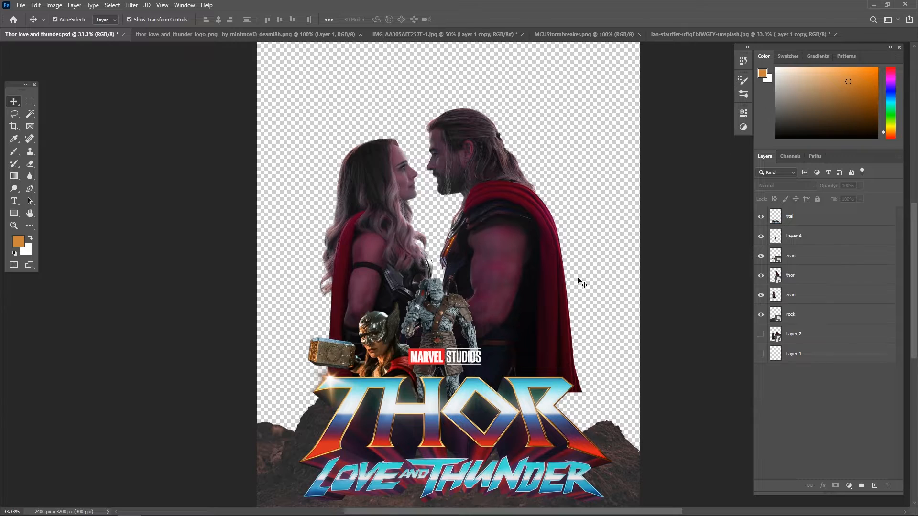
Close the Thor logo document and the unsplash photo document, keeping the hammer and Stormbreaker images open.
{"action": "left_click", "coordinate": [226, 34]}
{"action": "left_click", "coordinate": [361, 35]}
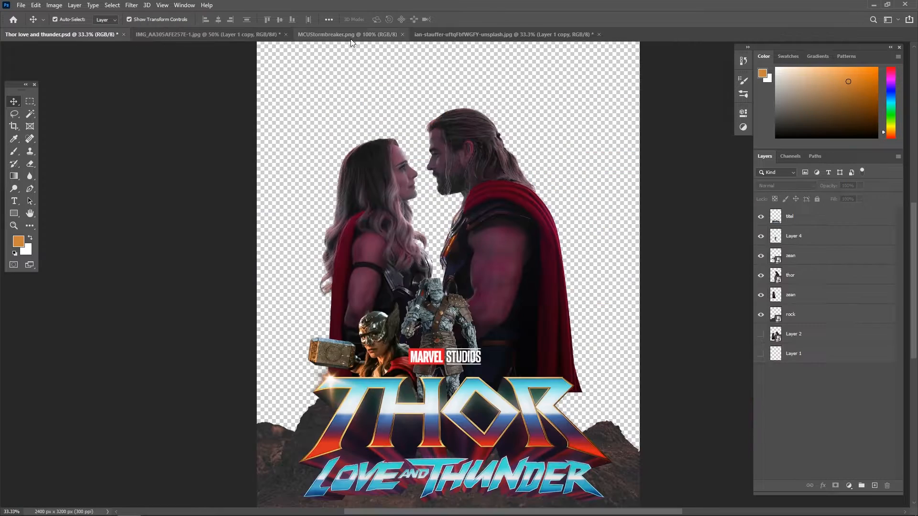
{"action": "left_click", "coordinate": [270, 35]}
{"action": "left_click", "coordinate": [549, 35]}
{"action": "left_click", "coordinate": [598, 35]}
{"action": "left_click", "coordinate": [454, 192]}
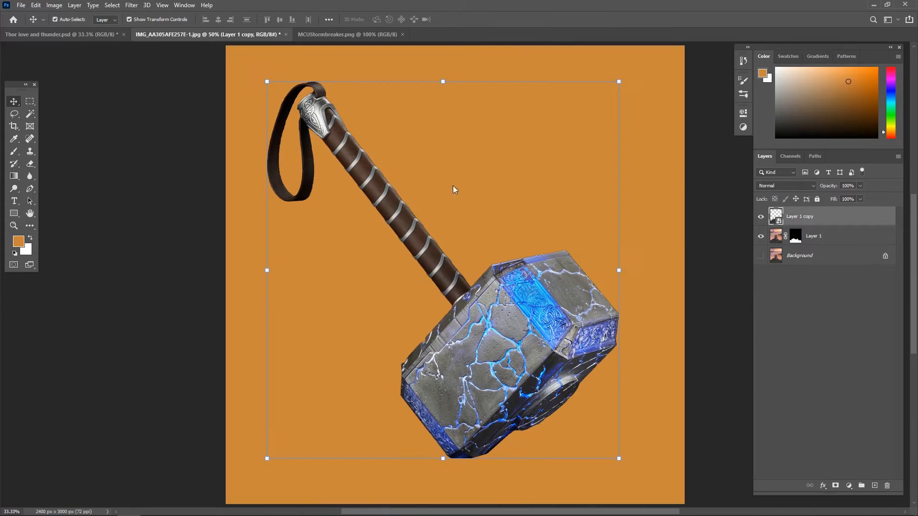
In the poster document, shift the stone warrior and the helmeted hammer heroine slightly to the right.
{"action": "left_click", "coordinate": [91, 36]}
{"action": "left_click_drag", "start_coordinate": [435, 311], "coordinate": [447, 309]}
{"action": "left_click_drag", "start_coordinate": [378, 340], "coordinate": [384, 339]}
Enlarge the stone warrior on Layer 4 slightly, lower him behind the title, and save the poster.
{"action": "left_click", "coordinate": [471, 300]}
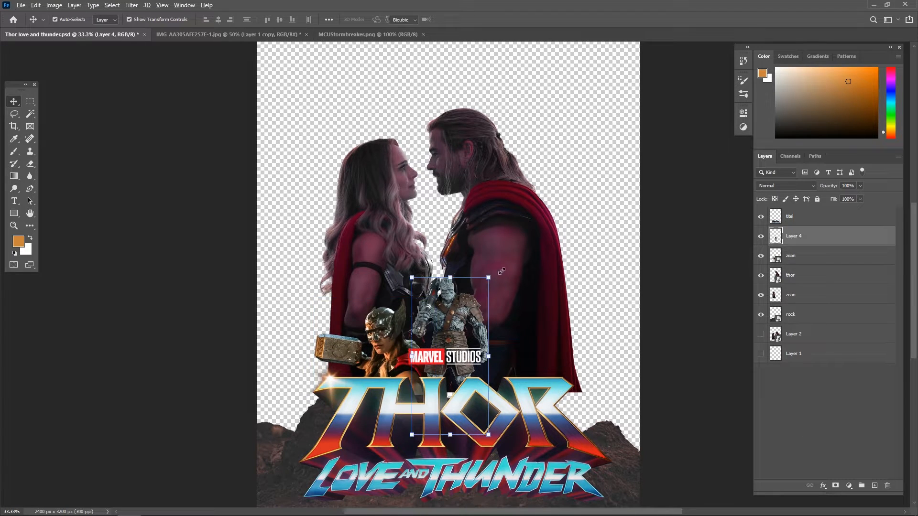
{"action": "left_click_drag", "start_coordinate": [488, 277], "coordinate": [493, 267]}
{"action": "left_click_drag", "start_coordinate": [446, 329], "coordinate": [441, 343]}
{"action": "key", "text": "Return"}
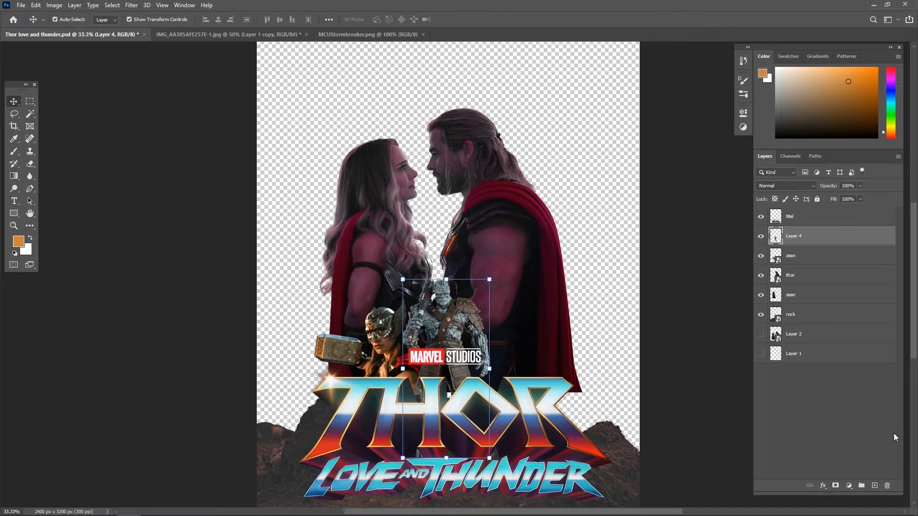
{"action": "left_click", "coordinate": [875, 423]}
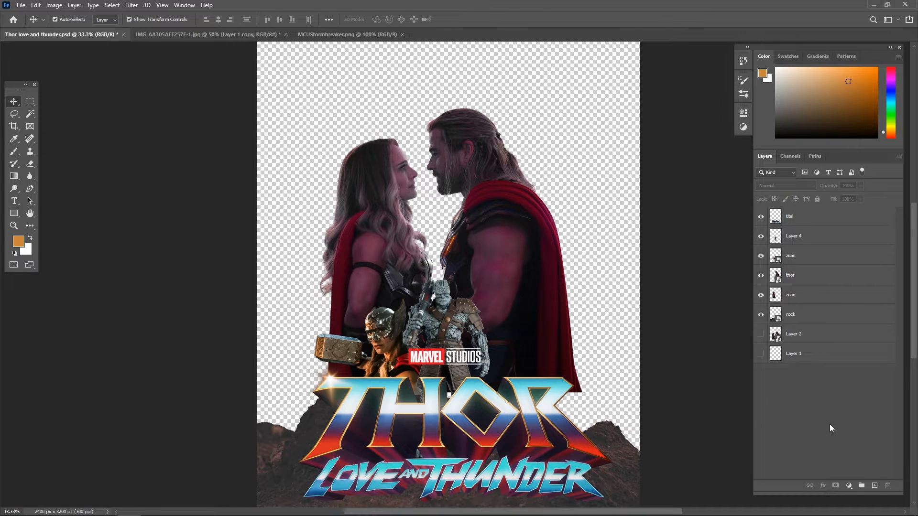
{"action": "key", "text": "ctrl+s"}
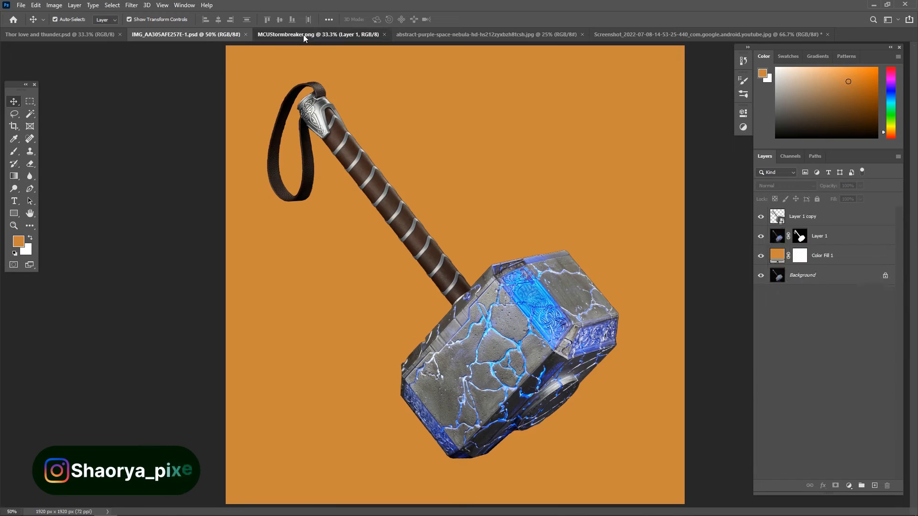
Duplicate the purple nebula image's background, bring the copy into the poster, and place it directly below the rock layer.
{"action": "left_click", "coordinate": [445, 35]}
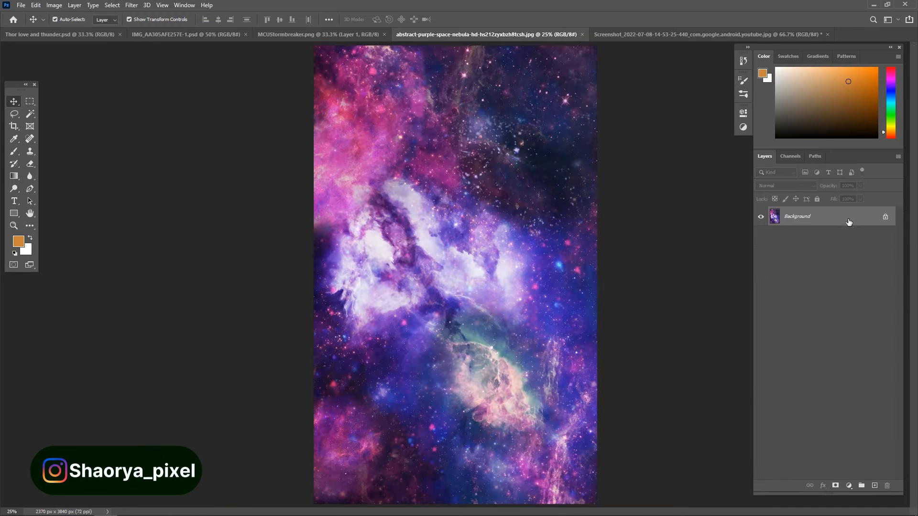
{"action": "key", "text": "ctrl+j"}
{"action": "left_click_drag", "start_coordinate": [476, 248], "coordinate": [443, 185]}
{"action": "left_click_drag", "start_coordinate": [817, 216], "coordinate": [811, 341]}
Reposition and enlarge the nebula layer until it covers the poster's full width.
{"action": "left_click_drag", "start_coordinate": [605, 231], "coordinate": [603, 273]}
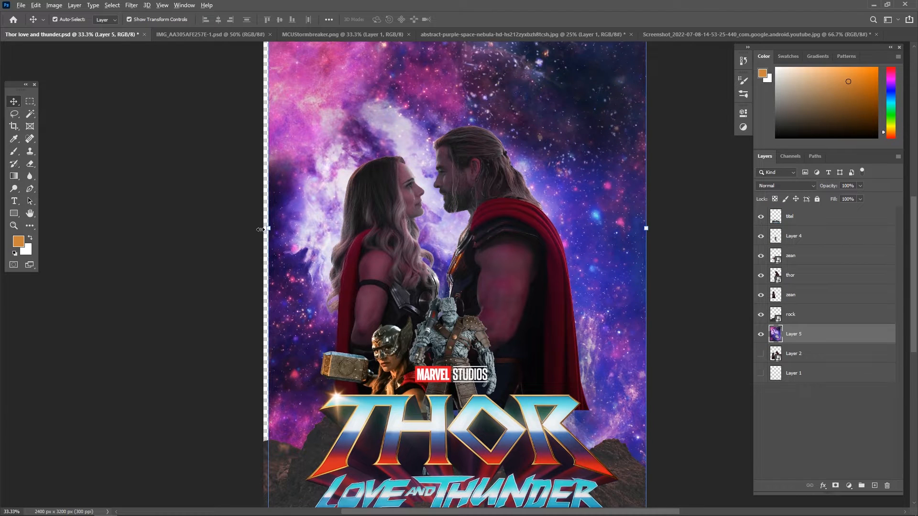
{"action": "left_click_drag", "start_coordinate": [261, 229], "coordinate": [256, 228]}
{"action": "key", "text": "Return"}
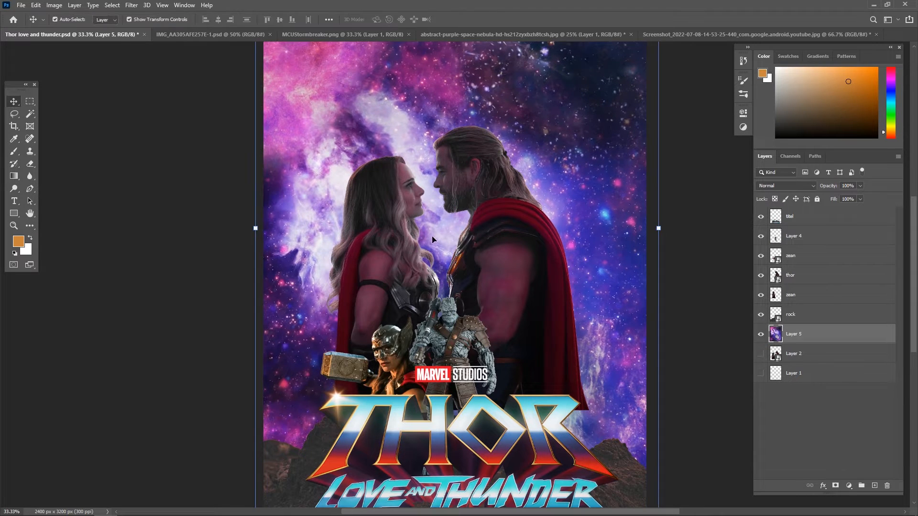
Convert the nebula on Layer 5 to a smart object.
{"action": "key", "text": "ctrl+minus"}
{"action": "right_click", "coordinate": [813, 334]}
{"action": "left_click", "coordinate": [692, 243]}
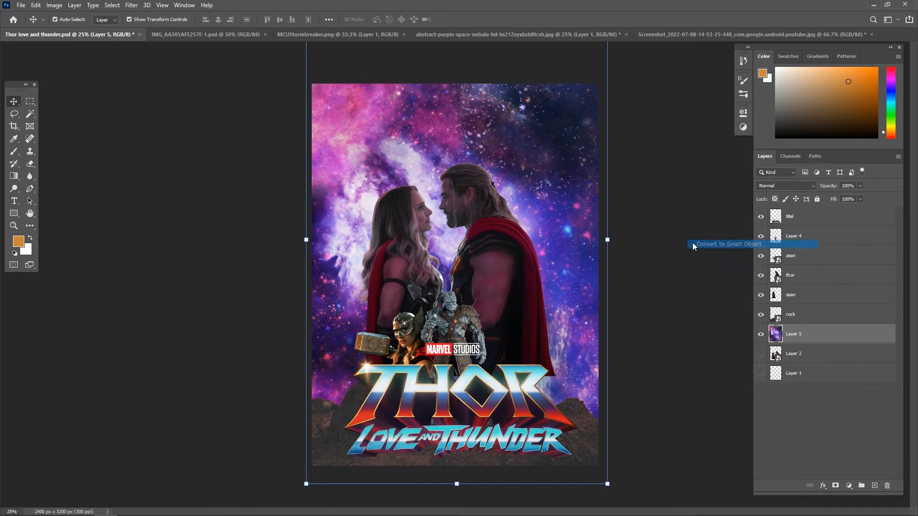
Apply a Gaussian Blur with a 2.5-pixel radius to the nebula layer.
{"action": "left_click", "coordinate": [132, 5]}
{"action": "mouse_move", "coordinate": [191, 113]}
{"action": "left_click", "coordinate": [275, 148]}
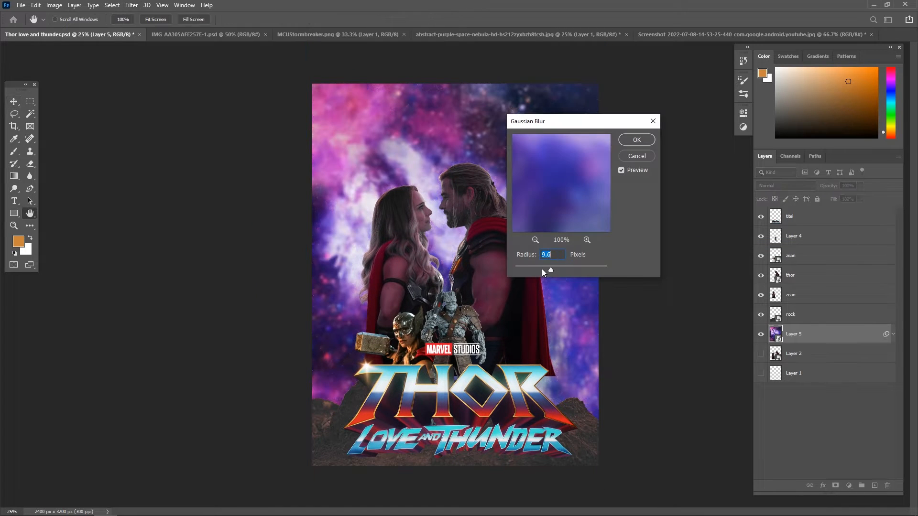
{"action": "mouse_move", "coordinate": [532, 267]}
{"action": "left_mouse_down"}
{"action": "mouse_move", "coordinate": [545, 269]}
{"action": "mouse_move", "coordinate": [527, 269]}
{"action": "left_mouse_up"}
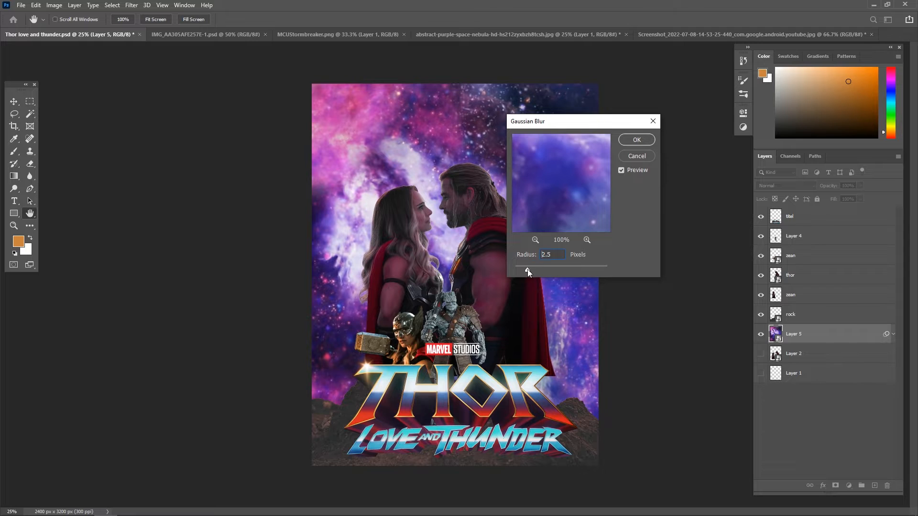
{"action": "key", "text": "Return"}
{"action": "key", "text": "v"}
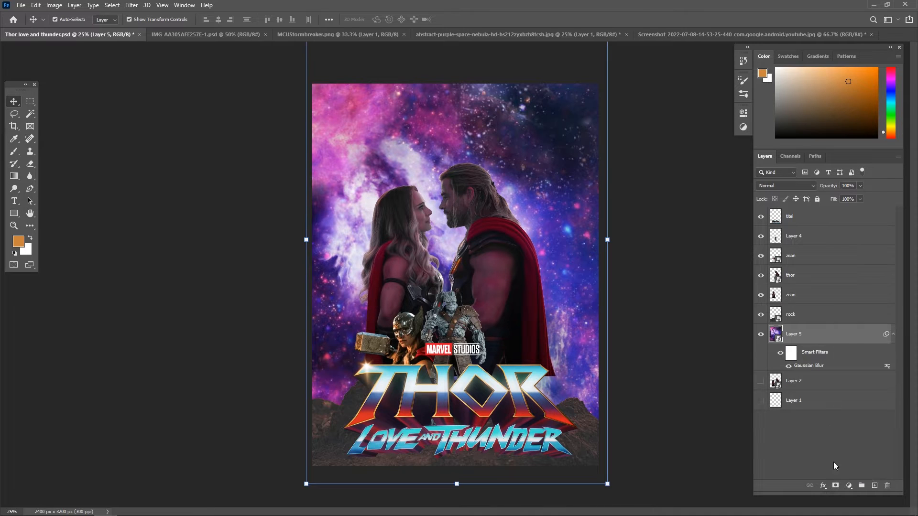
Add a new layer above the nebula, set its blend mode to Linear Dodge (Add), and activate the Brush tool.
{"action": "left_click", "coordinate": [874, 486]}
{"action": "left_click", "coordinate": [799, 184]}
{"action": "left_click", "coordinate": [787, 281]}
{"action": "key", "text": "ctrl+plus"}
{"action": "left_click", "coordinate": [14, 152]}
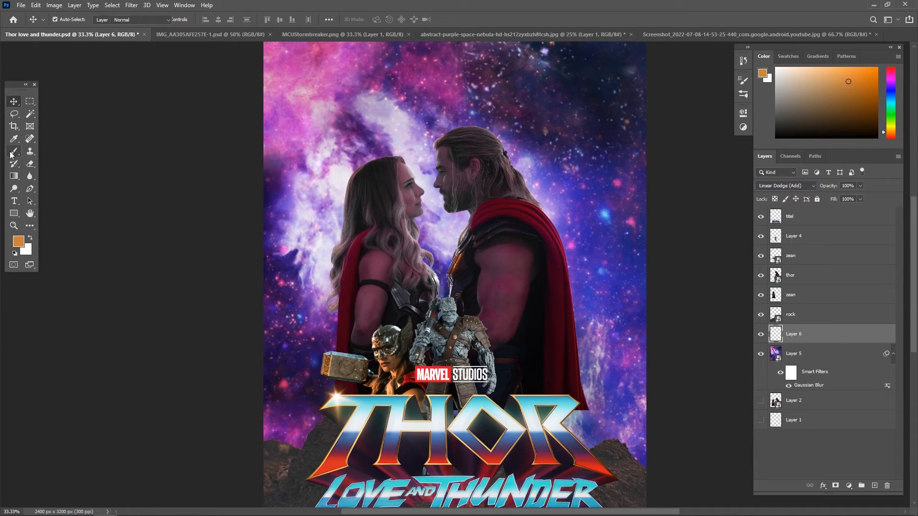
Sample a pale violet from the bright nebula between the couple's faces and enlarge the soft round brush to 2300 px.
{"action": "left_click", "coordinate": [18, 241]}
{"action": "left_click", "coordinate": [560, 118]}
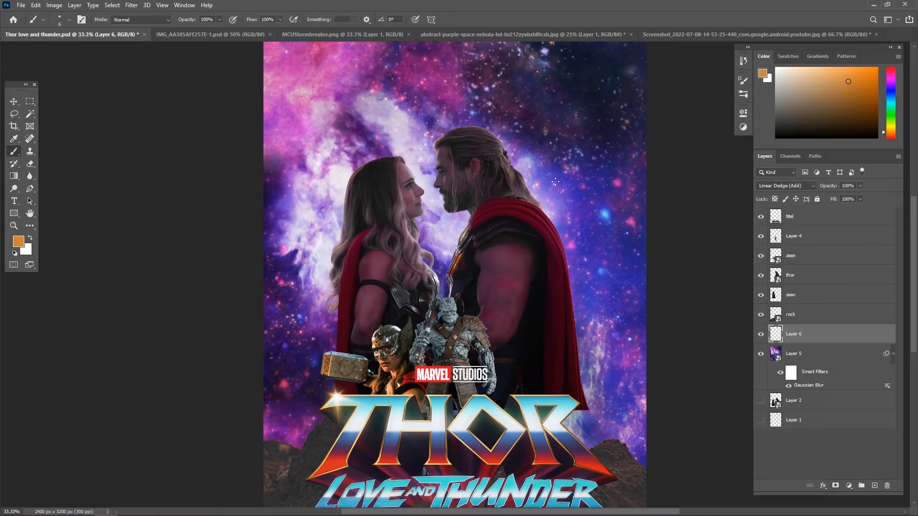
{"action": "left_click", "coordinate": [465, 209], "text": "alt"}
{"action": "right_click", "coordinate": [465, 209]}
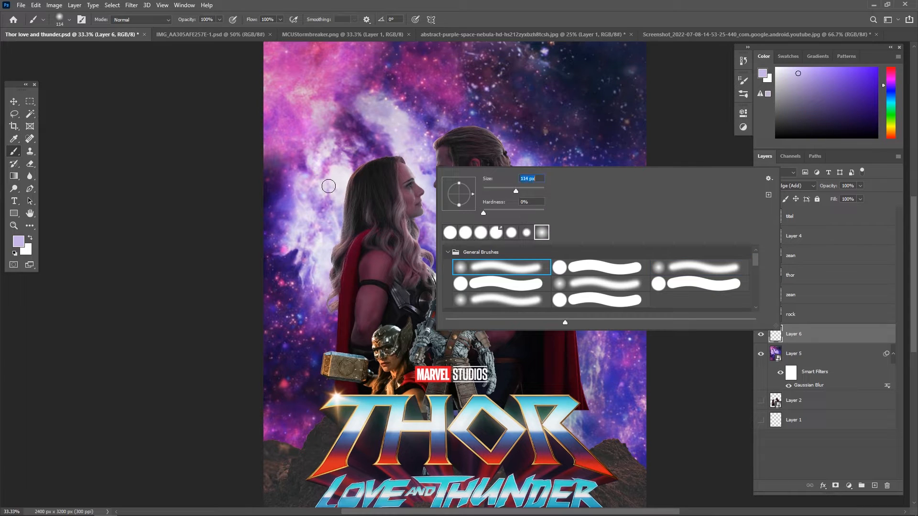
{"action": "left_click", "coordinate": [329, 186]}
{"action": "key", "text": "bracketright"}
{"action": "key", "text": "bracketright"}
{"action": "key", "text": "bracketright"}
{"action": "key", "text": "bracketright"}
{"action": "key", "text": "bracketright"}
{"action": "key", "text": "bracketright"}
{"action": "key", "text": "bracketright"}
{"action": "key", "text": "bracketright"}
{"action": "key", "text": "bracketright"}
{"action": "key", "text": "bracketright"}
{"action": "key", "text": "bracketright"}
{"action": "key", "text": "bracketright"}
{"action": "key", "text": "bracketright"}
{"action": "key", "text": "bracketright"}
{"action": "key", "text": "bracketright"}
{"action": "key", "text": "bracketright"}
{"action": "key", "text": "bracketright"}
{"action": "key", "text": "bracketright"}
{"action": "key", "text": "bracketright"}
{"action": "key", "text": "bracketright"}
Try a full-strength glow between the two faces, undo it, and set the brush opacity to 17%.
{"action": "left_click", "coordinate": [450, 221]}
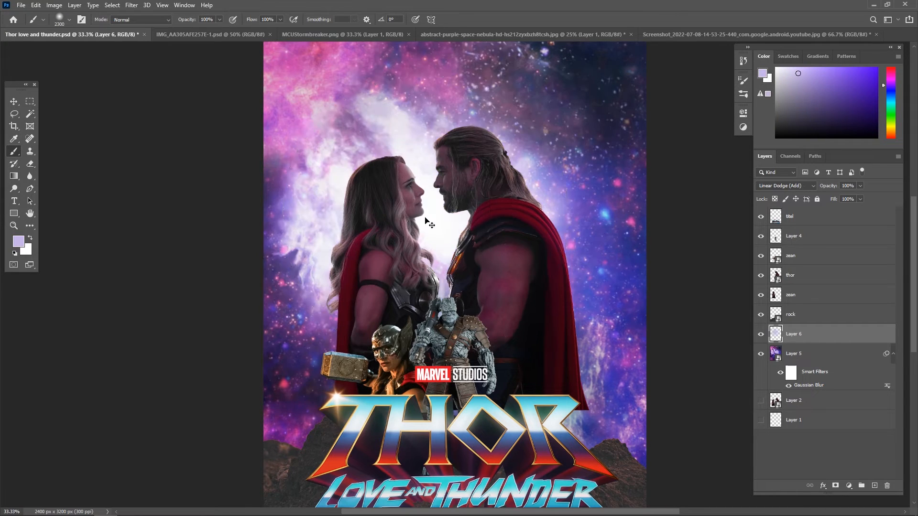
{"action": "key", "text": "ctrl+z"}
{"action": "key", "text": "1"}
{"action": "key", "text": "7"}
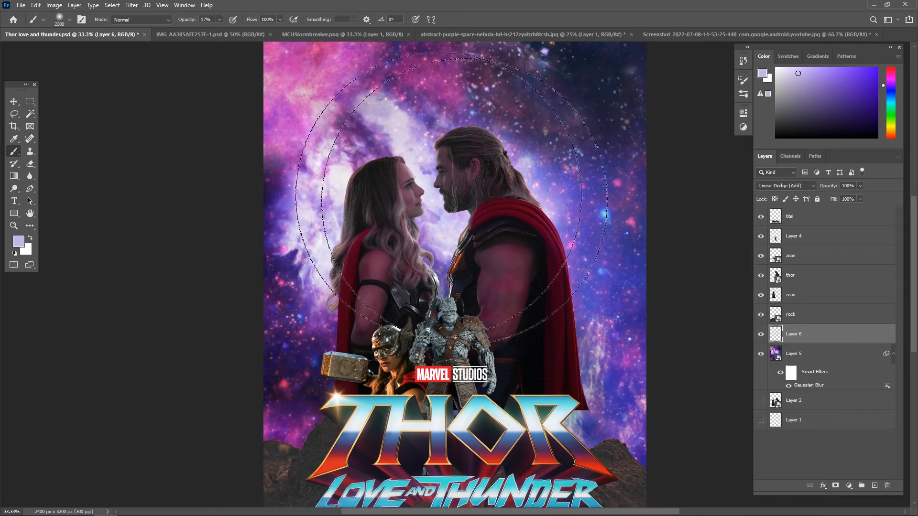
Dab faint glows at the poster's left and right sides with colours sampled from the nebula, and compare Layer 6 hidden and shown.
{"action": "left_click", "coordinate": [324, 138], "text": "alt"}
{"action": "left_click", "coordinate": [295, 125]}
{"action": "left_click", "coordinate": [635, 309], "text": "alt"}
{"action": "left_click", "coordinate": [637, 309]}
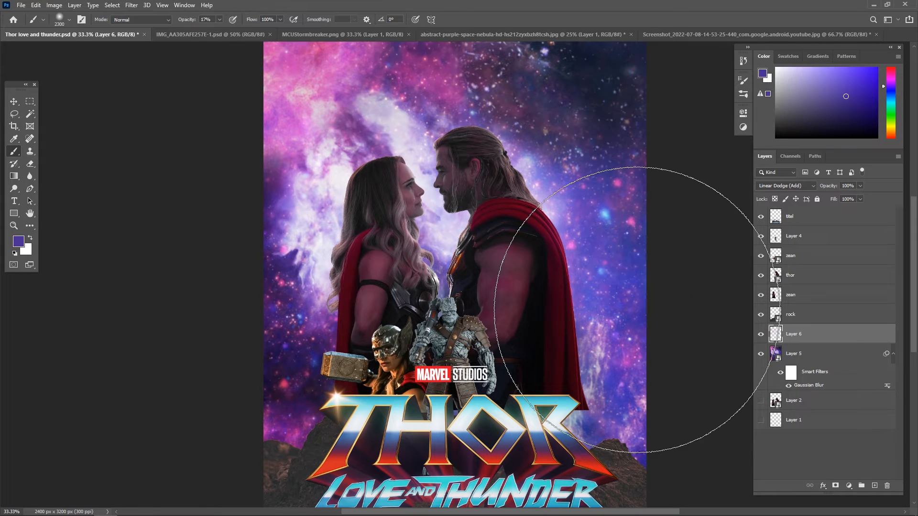
{"action": "left_click", "coordinate": [281, 426], "text": "alt"}
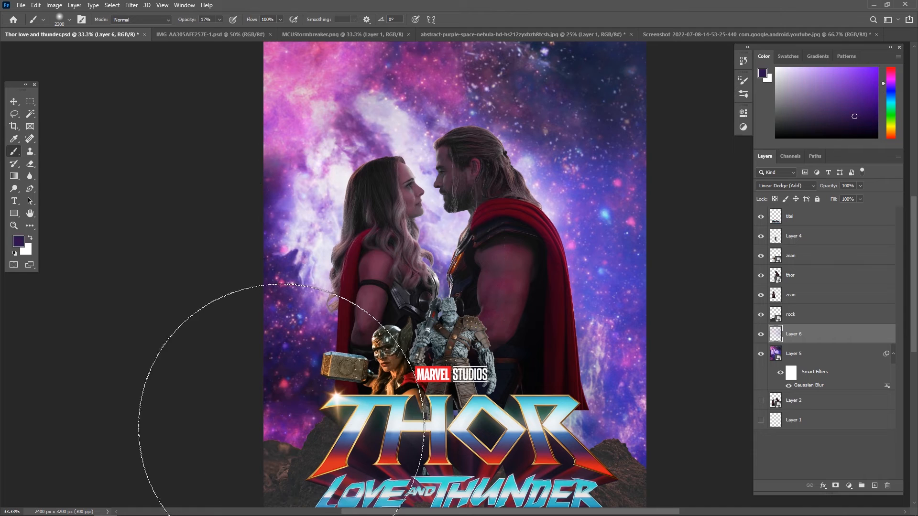
{"action": "left_click", "coordinate": [761, 334]}
{"action": "left_click", "coordinate": [760, 334]}
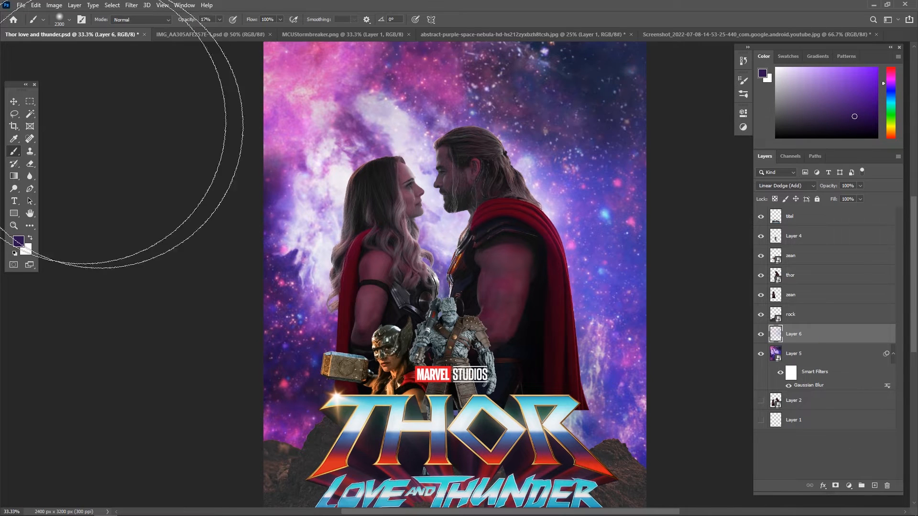
Group Layer 5 and Layer 6 and name the group bg.
{"action": "left_click", "coordinate": [14, 101]}
{"action": "left_click", "coordinate": [830, 355]}
{"action": "left_click", "coordinate": [831, 334], "text": "shift"}
{"action": "left_click", "coordinate": [861, 485]}
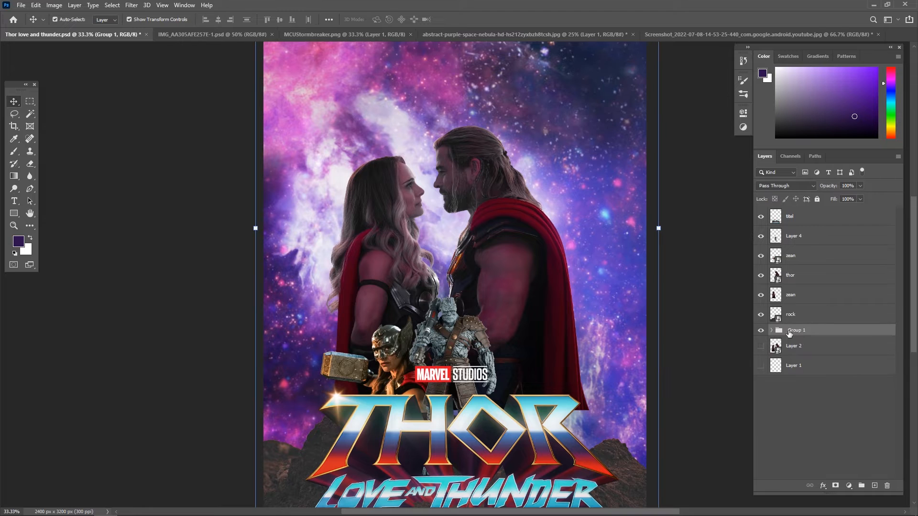
{"action": "left_click", "coordinate": [828, 390]}
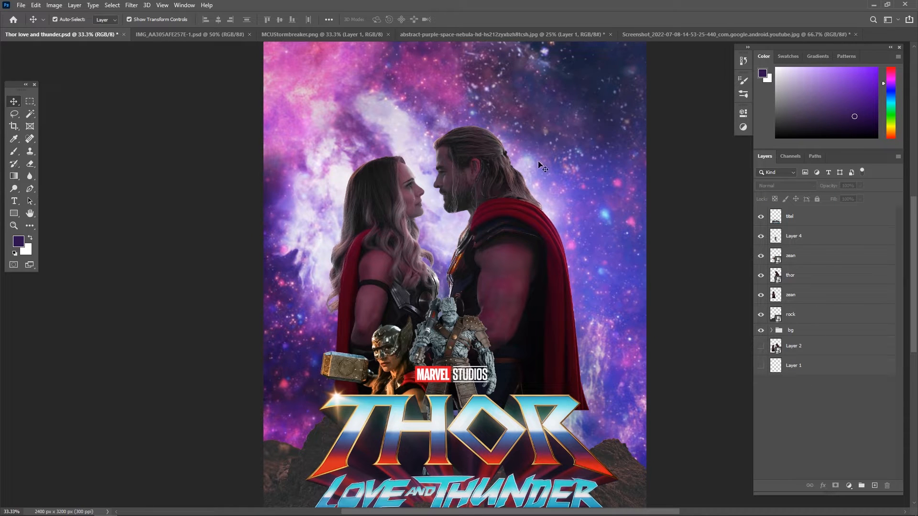
Close the abstract purple nebula image and switch to the lightning planet screenshot document.
{"action": "left_click", "coordinate": [504, 34]}
{"action": "left_click", "coordinate": [610, 34]}
{"action": "left_click", "coordinate": [454, 194]}
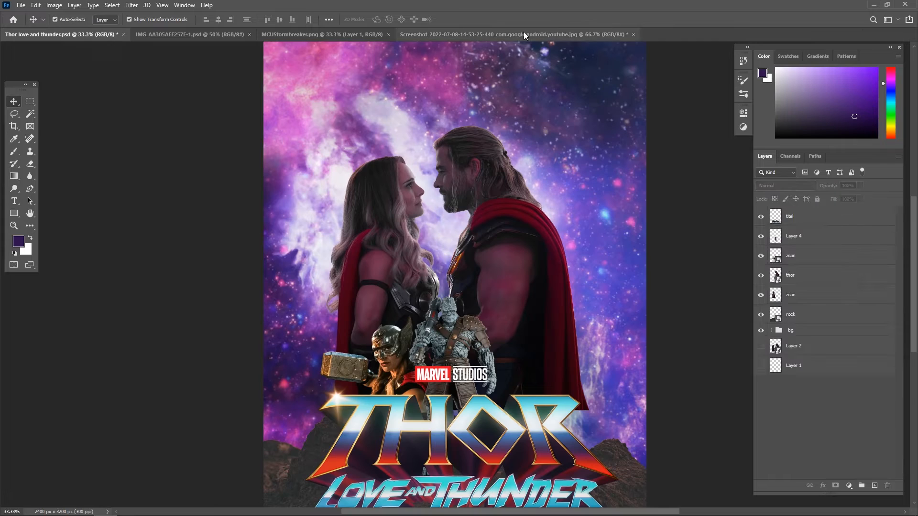
{"action": "left_click", "coordinate": [525, 35]}
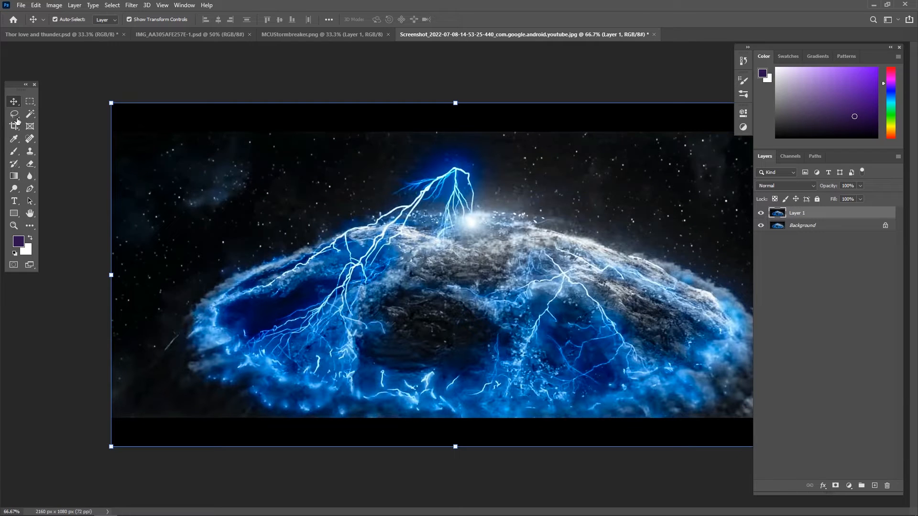
Lasso the lightning-covered planet on Layer 1, following the lightning peak and horizon and closing along the image's lower edge.
{"action": "left_click", "coordinate": [14, 115]}
{"action": "left_click", "coordinate": [803, 213]}
{"action": "key", "text": "ctrl+plus"}
{"action": "left_click_drag", "start_coordinate": [489, 277], "coordinate": [576, 214]}
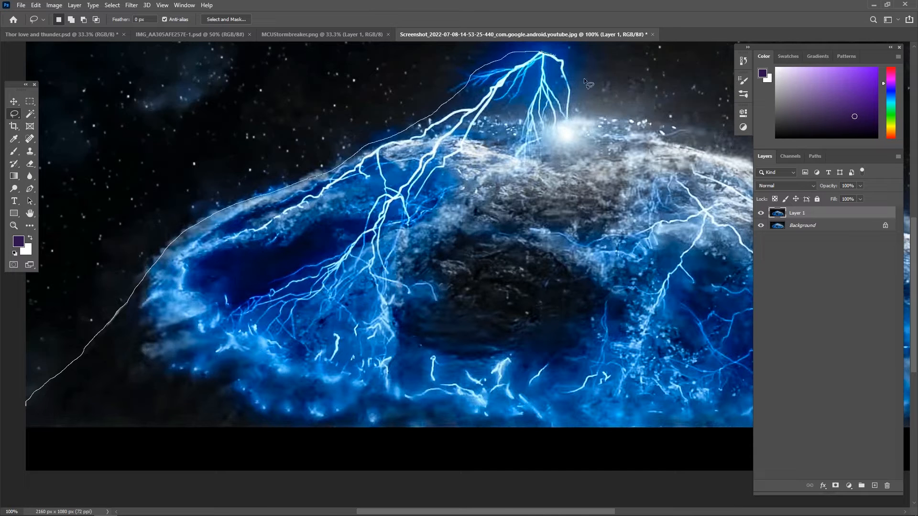
{"action": "left_click_drag", "start_coordinate": [583, 79], "coordinate": [321, 171]}
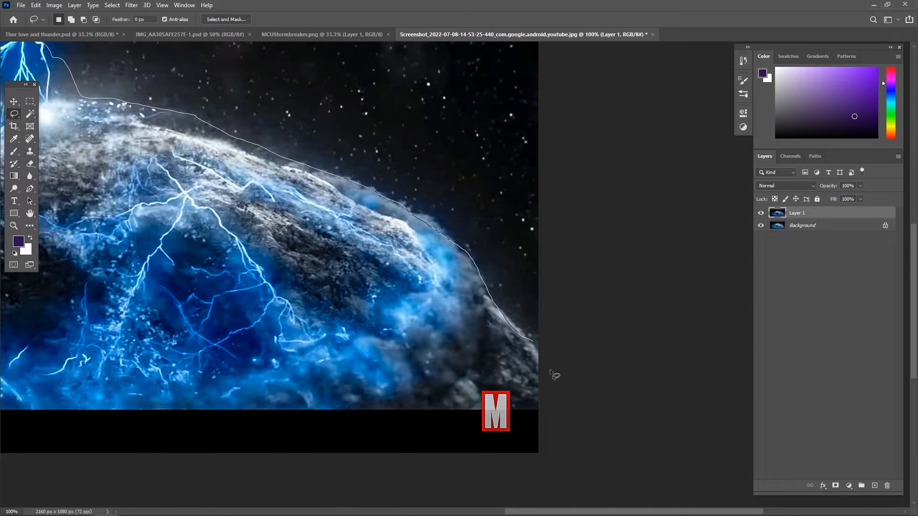
{"action": "mouse_move", "coordinate": [550, 369]}
{"action": "left_mouse_down"}
{"action": "mouse_move", "coordinate": [48, 456]}
{"action": "mouse_move", "coordinate": [82, 389]}
{"action": "left_mouse_up"}
{"action": "left_click_drag", "start_coordinate": [104, 300], "coordinate": [104, 299]}
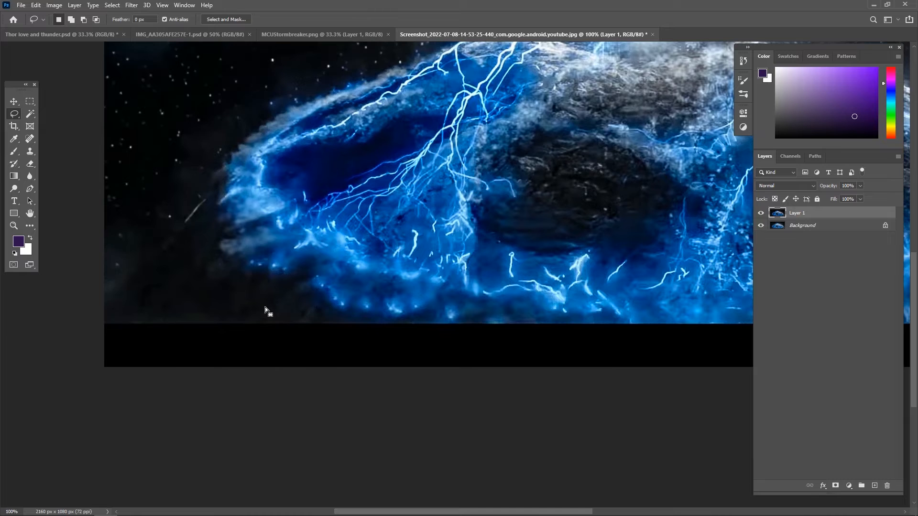
Add the missed area beside the lightning peak to the selection and turn it into a layer mask on Layer 1.
{"action": "mouse_move", "coordinate": [379, 216]}
{"action": "left_mouse_down"}
{"action": "mouse_move", "coordinate": [301, 381]}
{"action": "mouse_move", "coordinate": [294, 425]}
{"action": "left_mouse_up"}
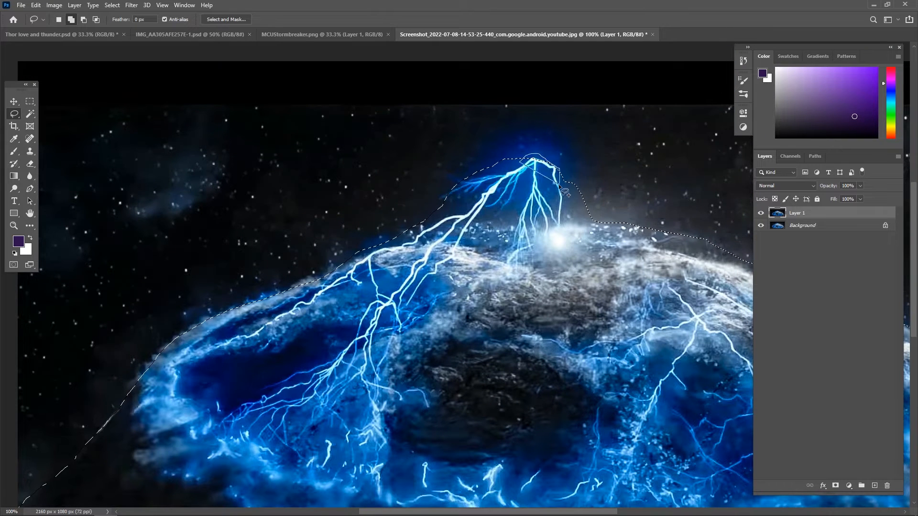
{"action": "left_click_drag", "start_coordinate": [565, 192], "coordinate": [562, 187]}
{"action": "key", "text": "ctrl+minus"}
{"action": "left_click", "coordinate": [835, 486]}
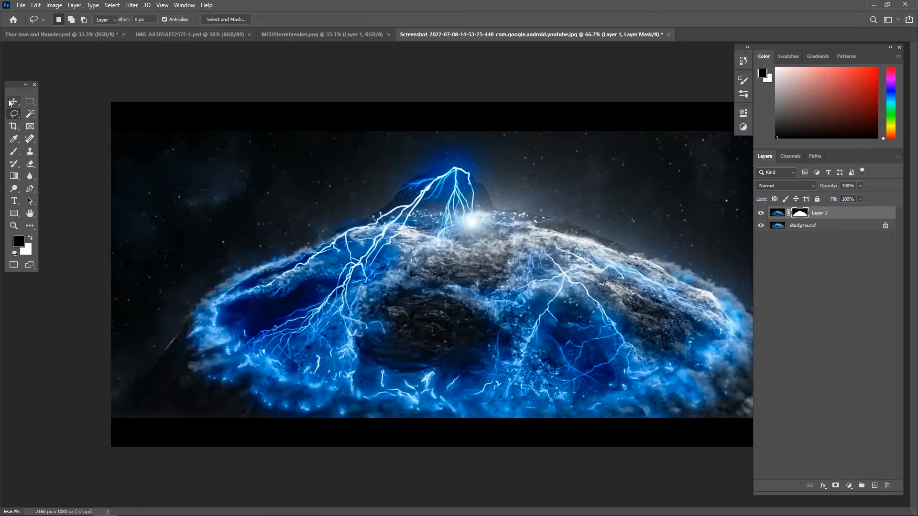
Copy the masked lightning planet into the Thor poster and place its layer between the rock layer and the bg group.
{"action": "key", "text": "v"}
{"action": "left_click_drag", "start_coordinate": [843, 218], "coordinate": [851, 216]}
{"action": "left_click_drag", "start_coordinate": [153, 61], "coordinate": [545, 322]}
{"action": "left_click_drag", "start_coordinate": [844, 219], "coordinate": [842, 343]}
Scale down the lightning planet and position it behind the rocks at the poster's lower-right edge.
{"action": "left_click_drag", "start_coordinate": [678, 308], "coordinate": [691, 302]}
{"action": "left_click_drag", "start_coordinate": [739, 172], "coordinate": [670, 126]}
{"action": "left_click_drag", "start_coordinate": [589, 345], "coordinate": [637, 438]}
{"action": "key", "text": "Return"}
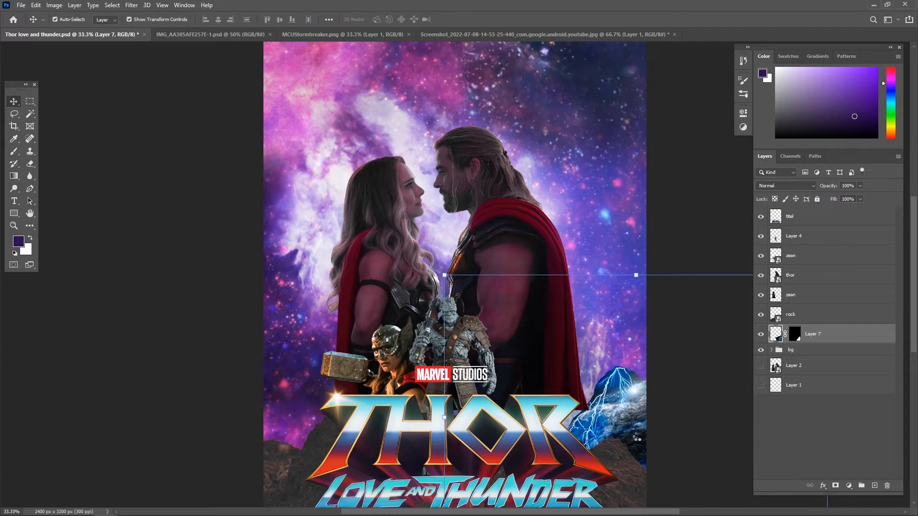
{"action": "left_click", "coordinate": [820, 425]}
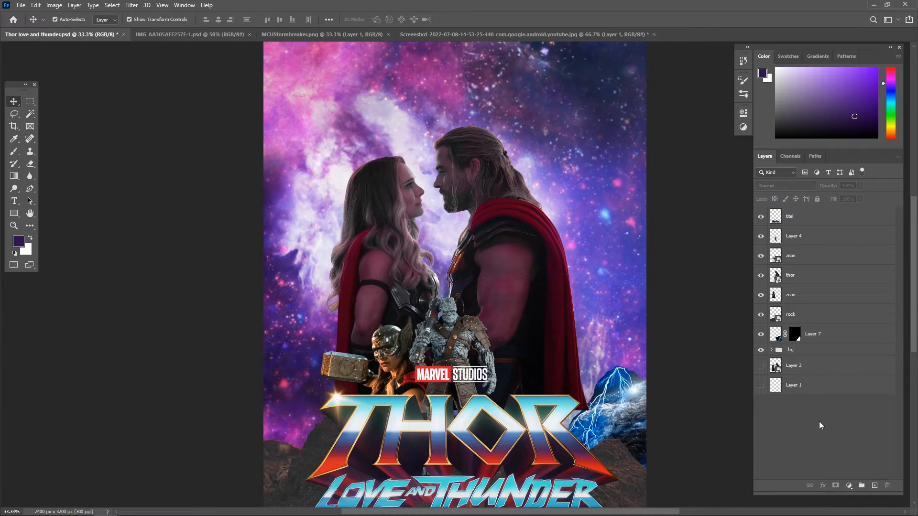
{"action": "left_click", "coordinate": [835, 337]}
{"action": "left_click", "coordinate": [784, 185]}
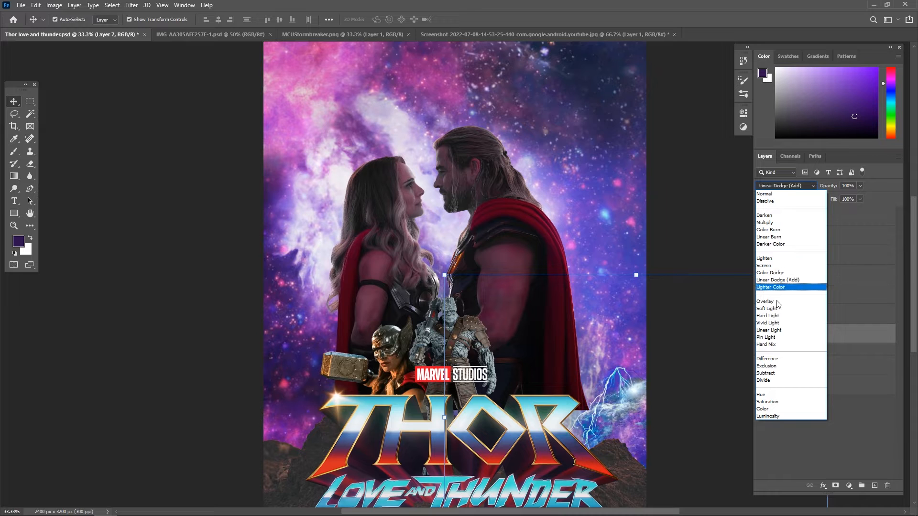
{"action": "left_click", "coordinate": [842, 414]}
Isolate the lightning planet on Layer 7 and merge its mask into the layer's pixels.
{"action": "left_click", "coordinate": [761, 334], "text": "alt"}
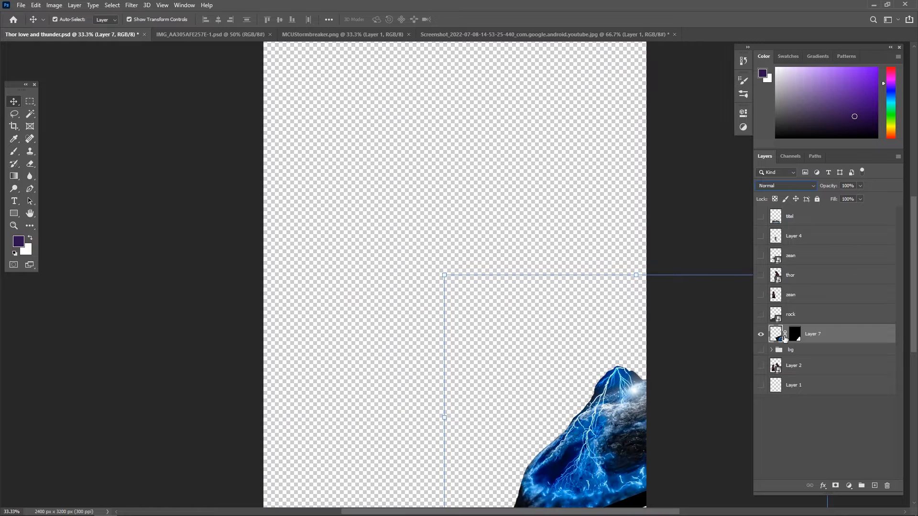
{"action": "left_click", "coordinate": [793, 334]}
{"action": "right_click", "coordinate": [847, 337]}
{"action": "left_click", "coordinate": [777, 244]}
{"action": "right_click", "coordinate": [863, 342]}
{"action": "left_click", "coordinate": [779, 279]}
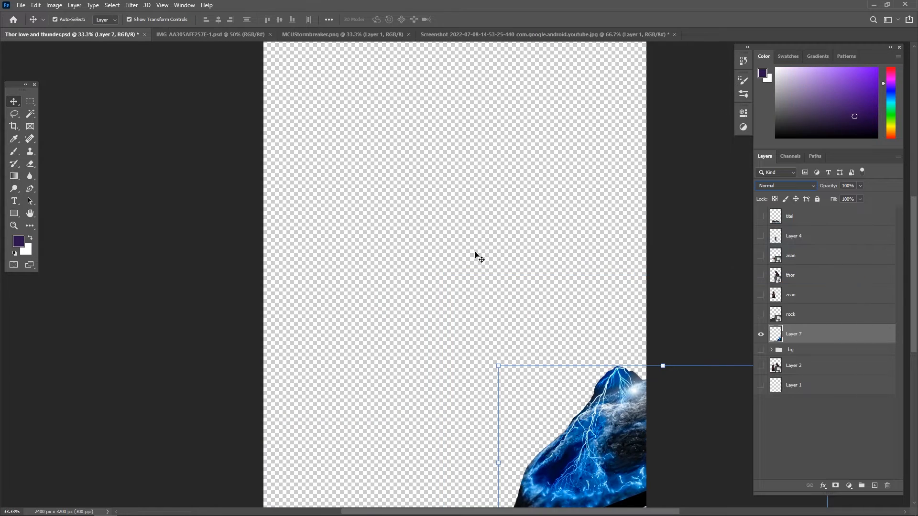
Try masking out the planet's dark tones with an inverted Color Range mask, and show all layers again.
{"action": "left_click", "coordinate": [111, 5]}
{"action": "left_click", "coordinate": [143, 94]}
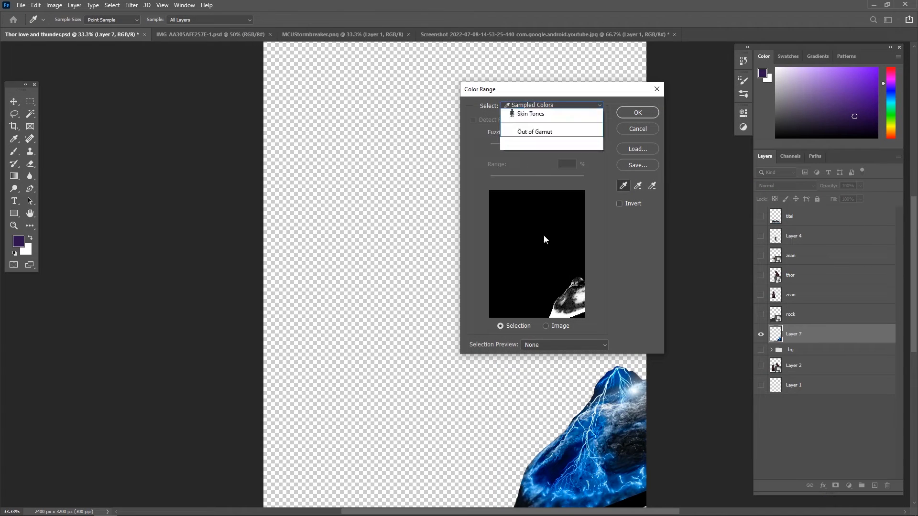
{"action": "left_click", "coordinate": [525, 231]}
{"action": "left_click", "coordinate": [638, 113]}
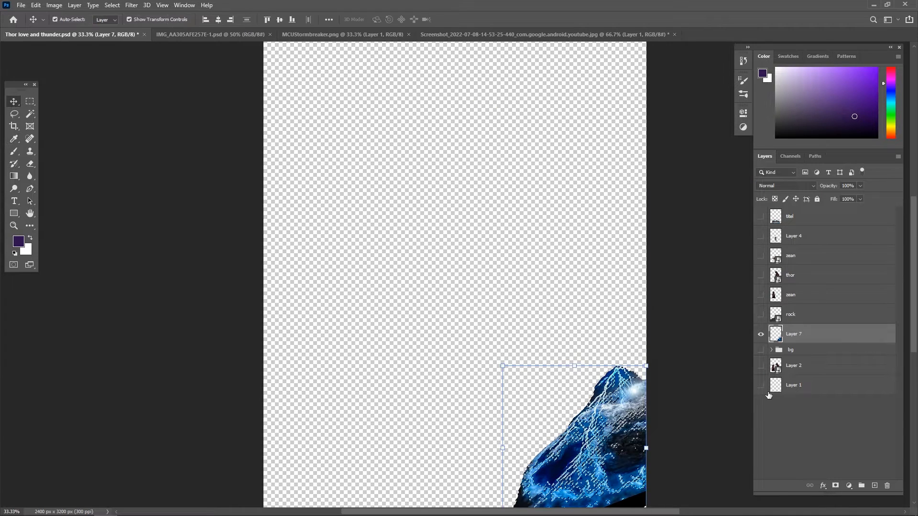
{"action": "left_click", "coordinate": [835, 485]}
{"action": "key", "text": "ctrl+i"}
{"action": "left_click", "coordinate": [761, 335], "text": "alt"}
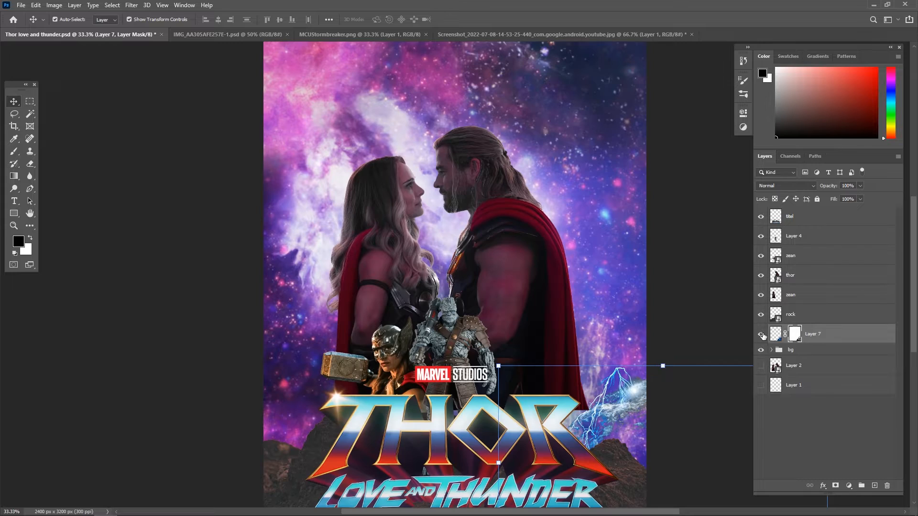
Paint Layer 7's mask white with a 700 px brush at 100% opacity to restore the planet's hidden areas.
{"action": "key", "text": "b"}
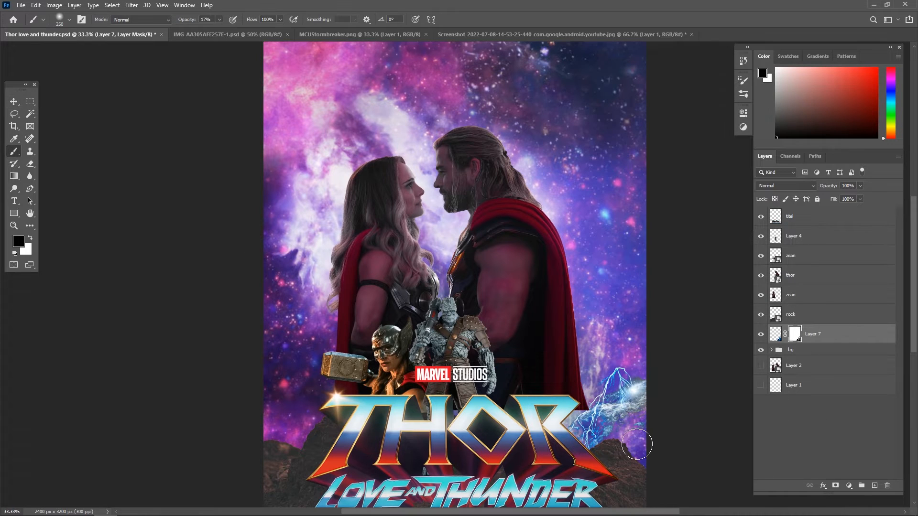
{"action": "left_click_drag", "start_coordinate": [618, 429], "coordinate": [632, 451]}
{"action": "key", "text": "ctrl+z"}
{"action": "key", "text": "x"}
{"action": "right_click", "coordinate": [625, 439]}
{"action": "left_click", "coordinate": [688, 400]}
{"action": "left_click", "coordinate": [701, 287]}
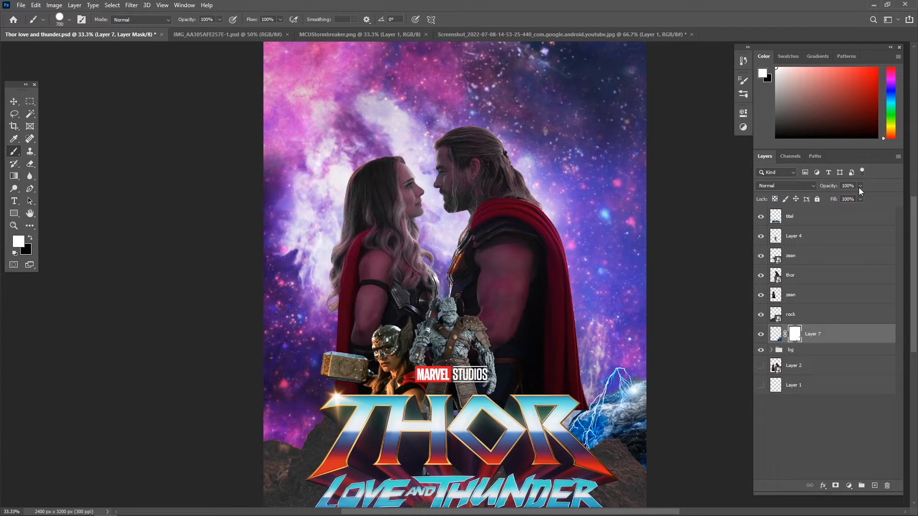
Add a new layer above the lightning planet and set its blend mode to Linear Dodge (Add) for brush painting.
{"action": "left_click", "coordinate": [12, 99]}
{"action": "left_click", "coordinate": [688, 359]}
{"action": "left_click", "coordinate": [836, 340]}
{"action": "left_click", "coordinate": [874, 485]}
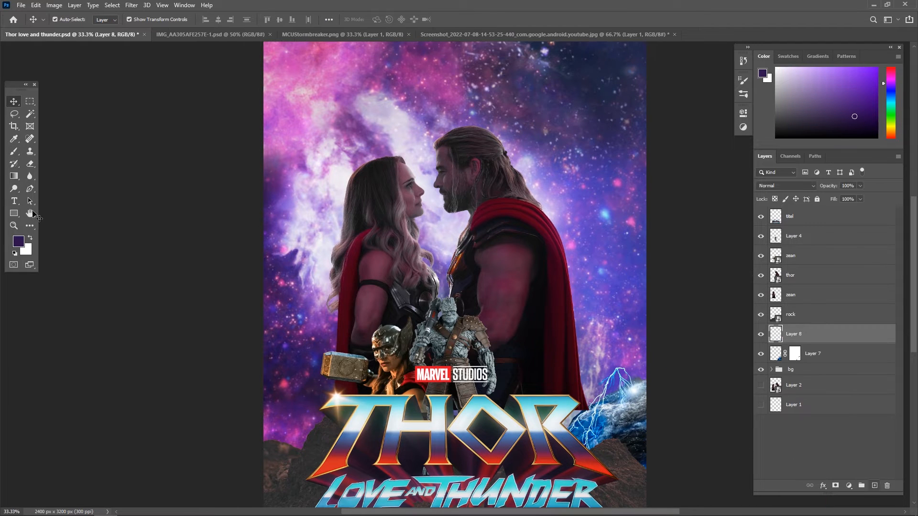
{"action": "right_click", "coordinate": [16, 154]}
{"action": "left_click", "coordinate": [48, 150]}
{"action": "left_click", "coordinate": [786, 185]}
{"action": "left_click", "coordinate": [784, 279]}
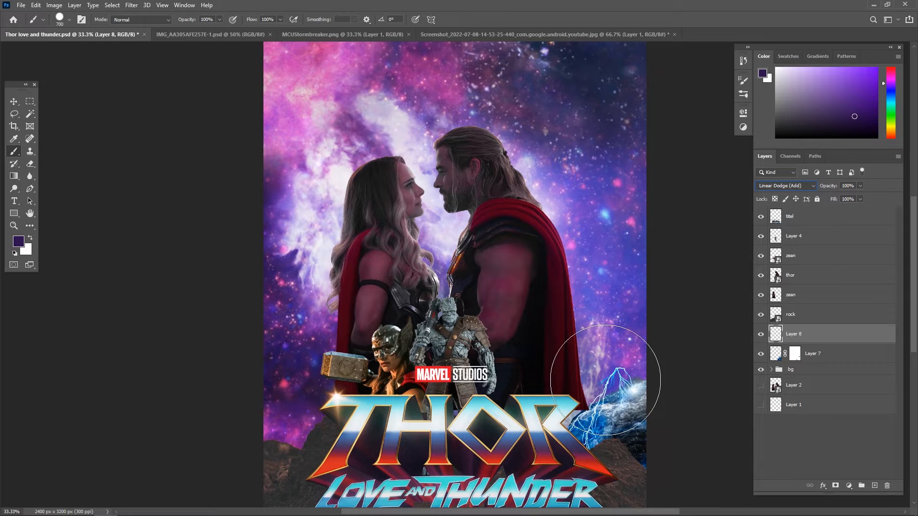
{"action": "left_click", "coordinate": [797, 316]}
{"action": "left_click", "coordinate": [797, 338]}
{"action": "left_click", "coordinate": [603, 382]}
{"action": "key", "text": "ctrl+z"}
Paint a soft glow over the planet's lightning with a sampled light cyan, using a 175 px brush at 16% opacity.
{"action": "right_click", "coordinate": [602, 382]}
{"action": "left_click", "coordinate": [621, 399]}
{"action": "key", "text": "Return"}
{"action": "left_click", "coordinate": [614, 373], "text": "alt"}
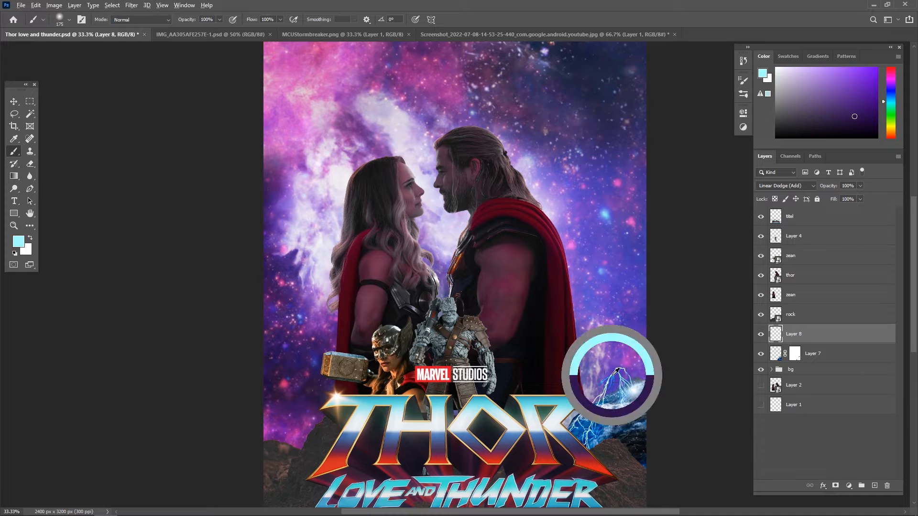
{"action": "left_click", "coordinate": [604, 394]}
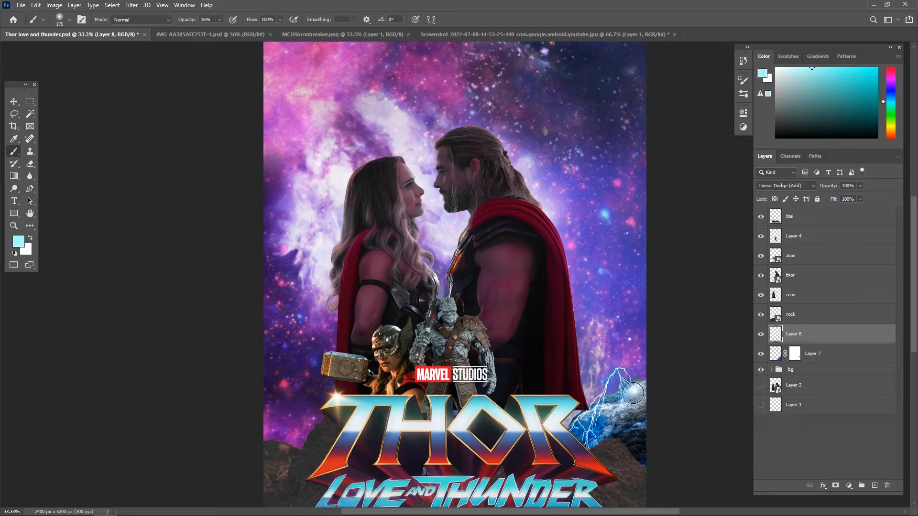
Try a clipped Color Balance adjustment on the rock layer with Magenta–Green at -10, and delete it.
{"action": "left_click", "coordinate": [790, 314]}
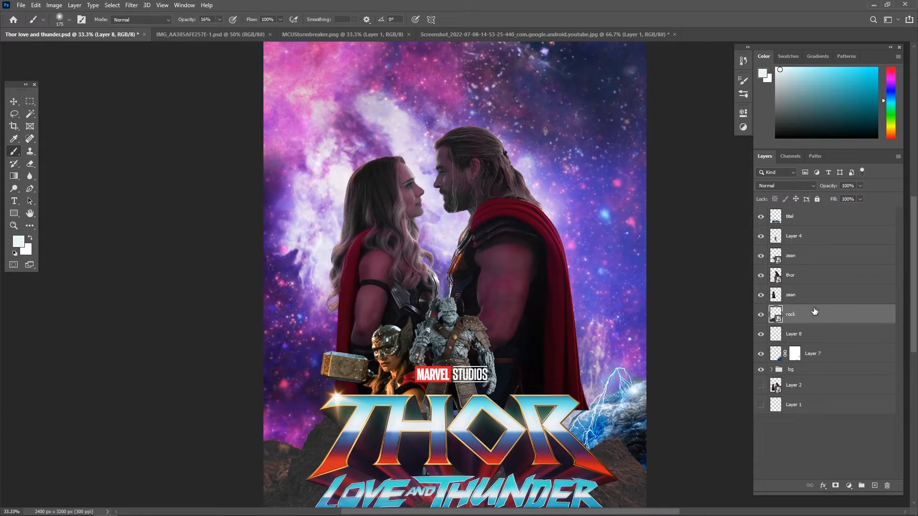
{"action": "left_click", "coordinate": [849, 486]}
{"action": "left_click", "coordinate": [865, 400]}
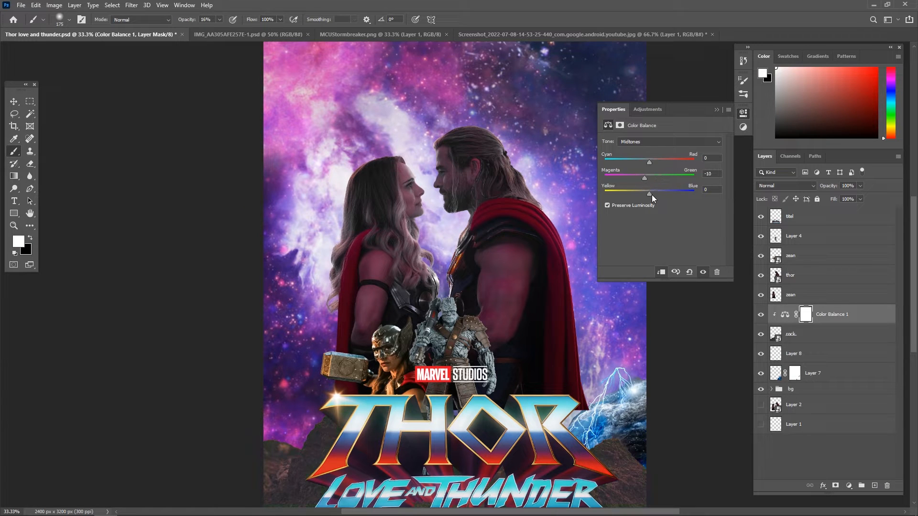
{"action": "left_click_drag", "start_coordinate": [721, 207], "coordinate": [643, 194]}
{"action": "left_click", "coordinate": [716, 109]}
{"action": "key", "text": "Delete"}
Add a Curves adjustment clipped to the rock layer and shape an S-curve that deepens the rocks' shadows.
{"action": "left_click", "coordinate": [848, 486]}
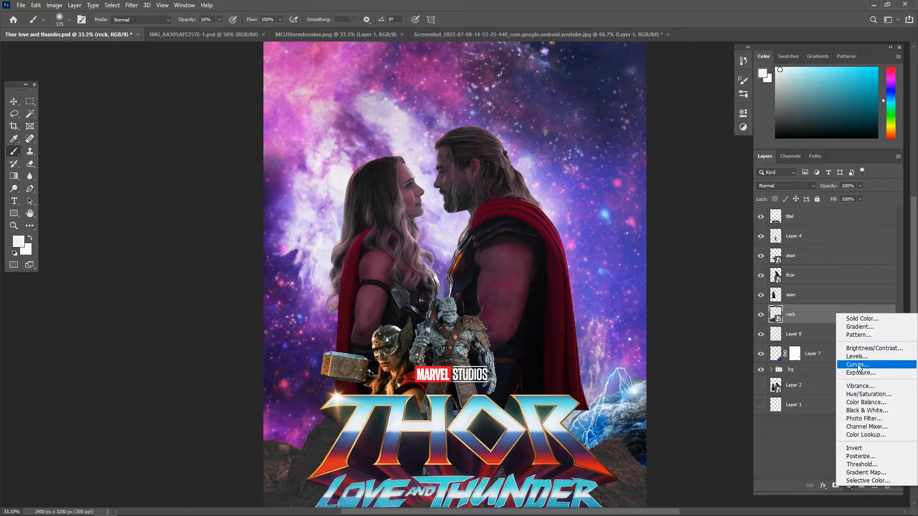
{"action": "left_click", "coordinate": [861, 367]}
{"action": "left_click", "coordinate": [662, 271]}
{"action": "left_click_drag", "start_coordinate": [670, 210], "coordinate": [690, 194]}
{"action": "left_click_drag", "start_coordinate": [649, 243], "coordinate": [655, 242]}
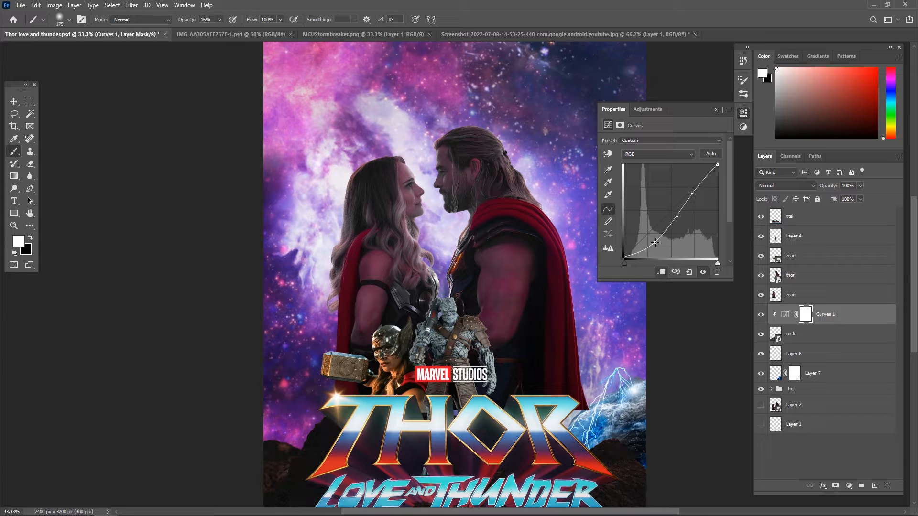
{"action": "left_click", "coordinate": [716, 110]}
{"action": "left_click", "coordinate": [849, 485]}
{"action": "left_click", "coordinate": [861, 428]}
{"action": "left_click", "coordinate": [716, 110]}
{"action": "key", "text": "ctrl+z"}
{"action": "left_click", "coordinate": [849, 486]}
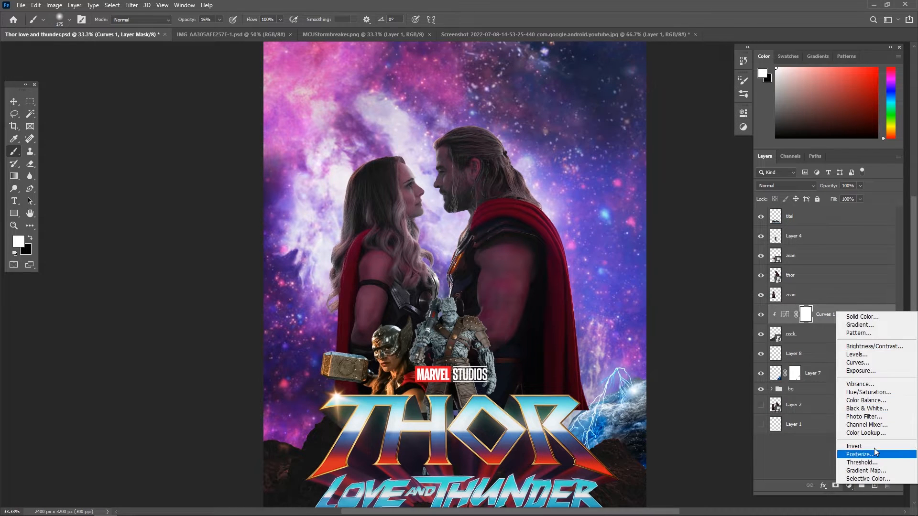
{"action": "left_click", "coordinate": [868, 391]}
{"action": "left_click", "coordinate": [716, 109]}
{"action": "key", "text": "ctrl+z"}
Add a Hue/Saturation adjustment clipped to the rock layer, colorized with Hue 209 and Saturation 95.
{"action": "left_click", "coordinate": [849, 486]}
{"action": "left_click", "coordinate": [865, 392]}
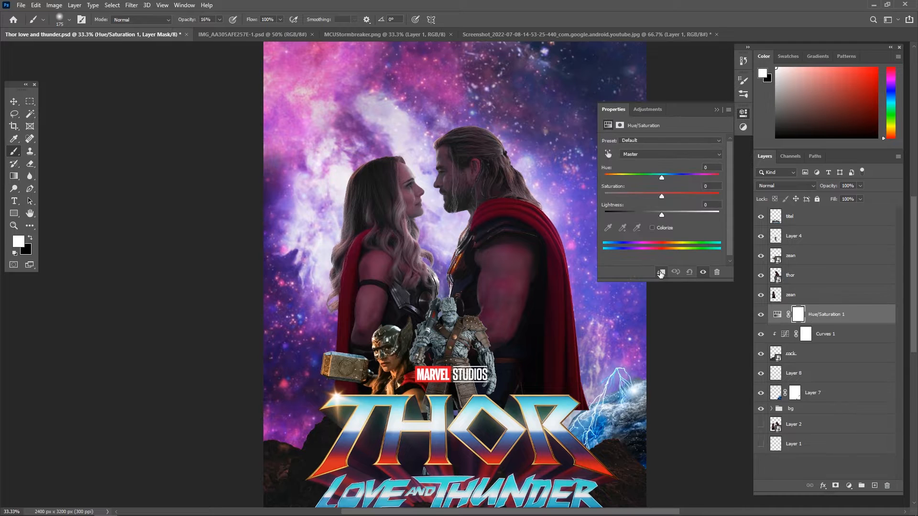
{"action": "left_click_drag", "start_coordinate": [668, 177], "coordinate": [711, 196]}
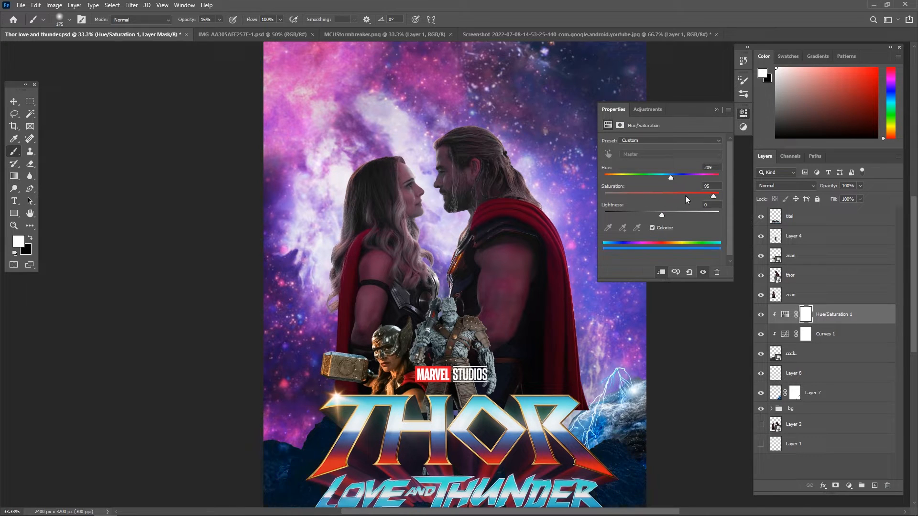
{"action": "left_click", "coordinate": [716, 109]}
Add a second clipped Hue/Saturation adjustment to the rocks, colorized with Hue 311 and Saturation 75.
{"action": "left_click", "coordinate": [848, 485]}
{"action": "left_click", "coordinate": [865, 392]}
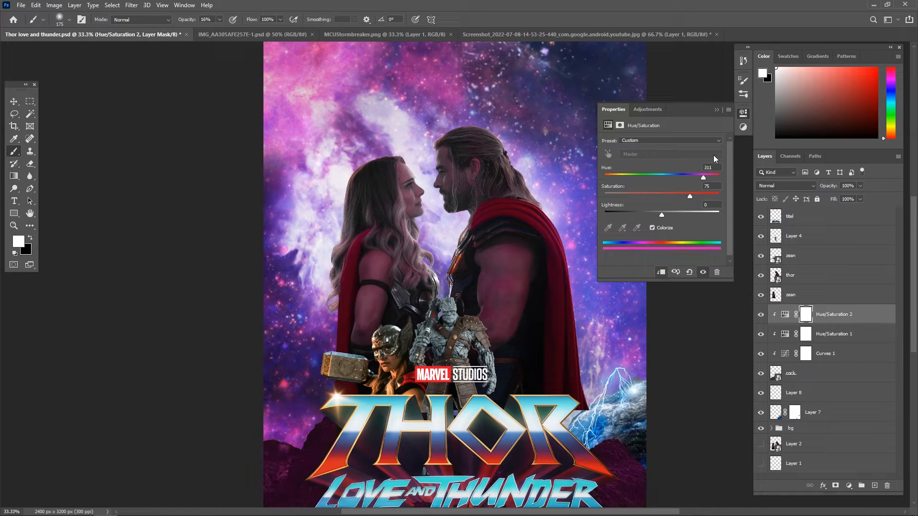
{"action": "left_click", "coordinate": [716, 109]}
Invert the magenta adjustment's mask and paint the tint back over the left and middle rocks with a 900 px white brush at 16% opacity.
{"action": "key", "text": "]"}
{"action": "key", "text": "]"}
{"action": "key", "text": "]"}
{"action": "key", "text": "]"}
{"action": "key", "text": "]"}
{"action": "key", "text": "]"}
{"action": "key", "text": "]"}
{"action": "key", "text": "]"}
{"action": "key", "text": "]"}
{"action": "key", "text": "]"}
{"action": "key", "text": "]"}
{"action": "key", "text": "]"}
{"action": "key", "text": "]"}
{"action": "key", "text": "["}
{"action": "key", "text": "["}
{"action": "key", "text": "["}
{"action": "key", "text": "["}
{"action": "left_click", "coordinate": [271, 480]}
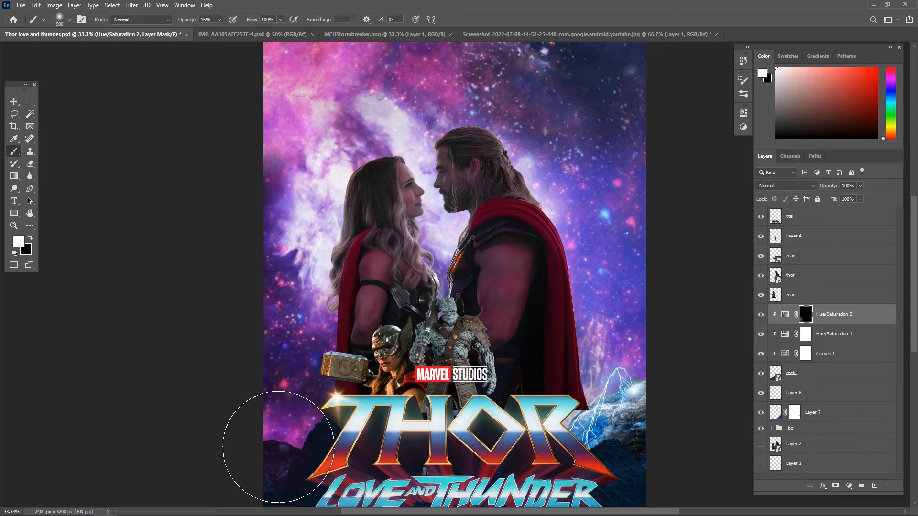
{"action": "left_click", "coordinate": [553, 426]}
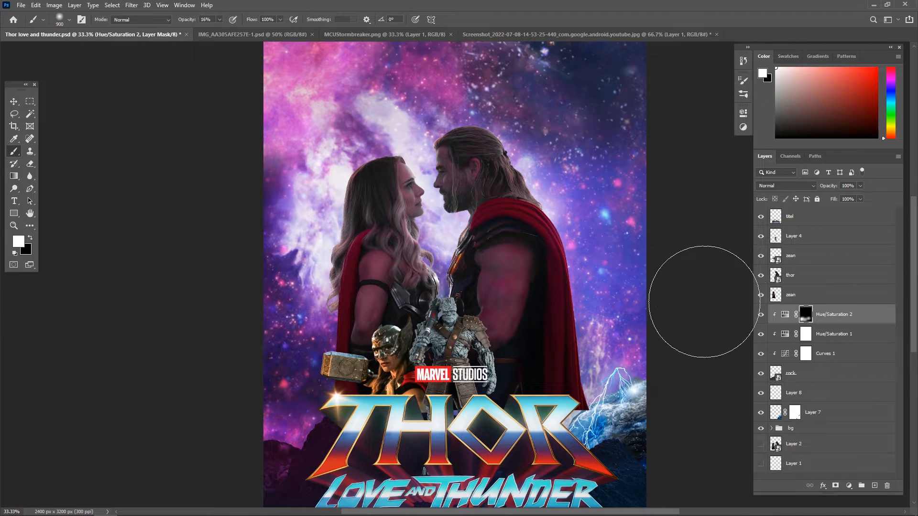
Close the lightning planet screenshot document.
{"action": "left_click", "coordinate": [362, 35]}
{"action": "left_click", "coordinate": [717, 34]}
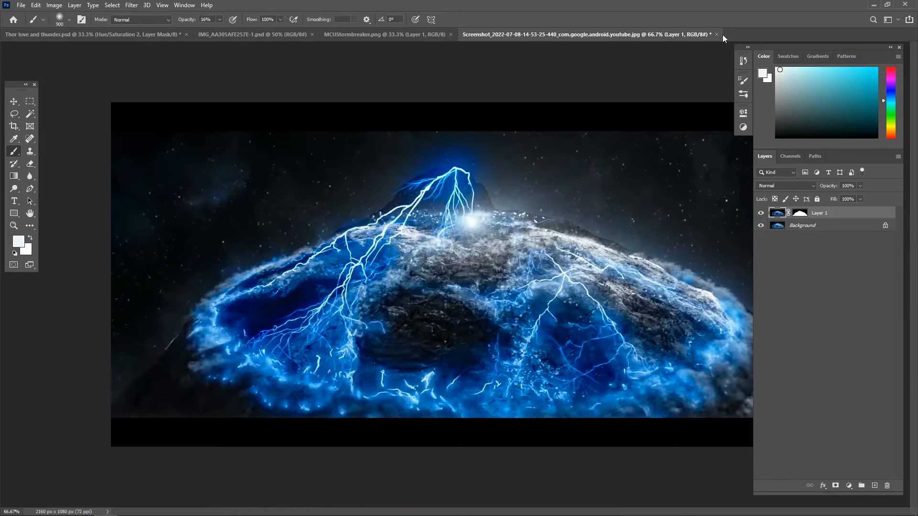
{"action": "left_click", "coordinate": [454, 194]}
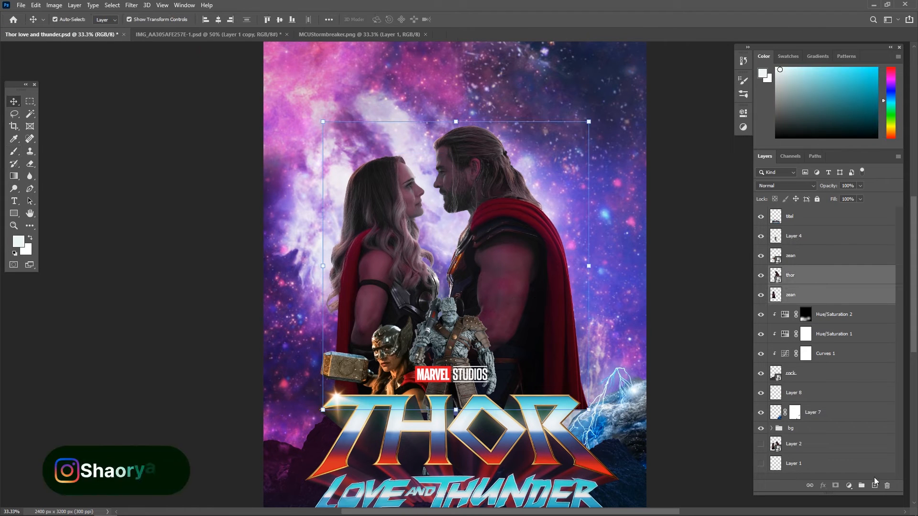
{"action": "key", "text": "ctrl+g"}
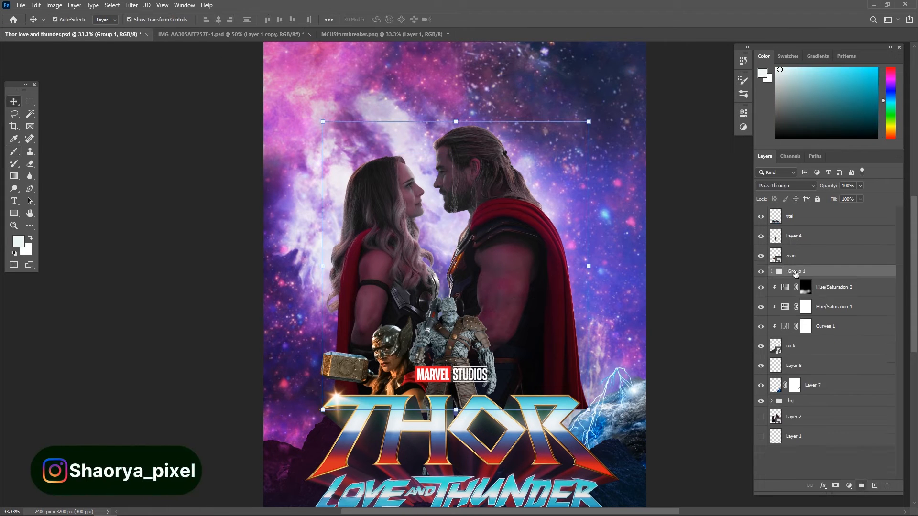
{"action": "left_click", "coordinate": [818, 258]}
{"action": "key", "text": "ctrl+z"}
{"action": "key", "text": "ctrl+z"}
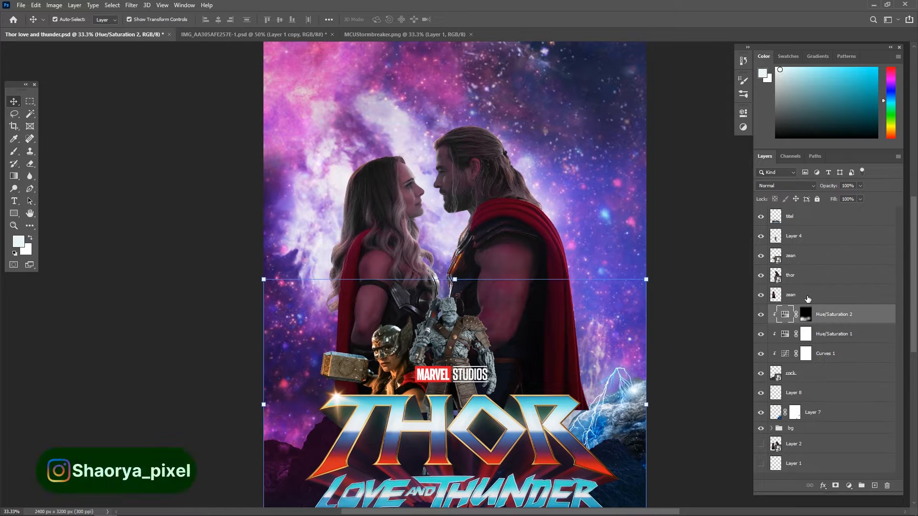
Group the thor layer with the zean layer directly beneath it and name the group "thor and zen".
{"action": "left_click", "coordinate": [807, 297]}
{"action": "double_click", "coordinate": [761, 295]}
{"action": "double_click", "coordinate": [760, 276]}
{"action": "double_click", "coordinate": [760, 256]}
{"action": "left_click", "coordinate": [795, 275], "text": "shift"}
{"action": "right_click", "coordinate": [802, 279]}
{"action": "key", "text": "Escape"}
{"action": "key", "text": "ctrl+g"}
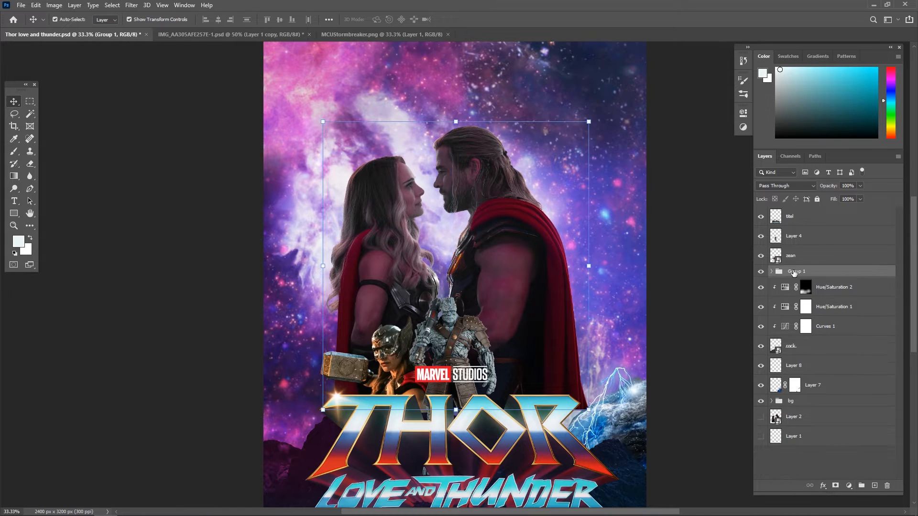
Add a new layer beneath the "thor and zen" group and sample a light purple from the nebula for a soft round brush.
{"action": "left_click", "coordinate": [812, 287]}
{"action": "key", "text": "ctrl+shift+alt+n"}
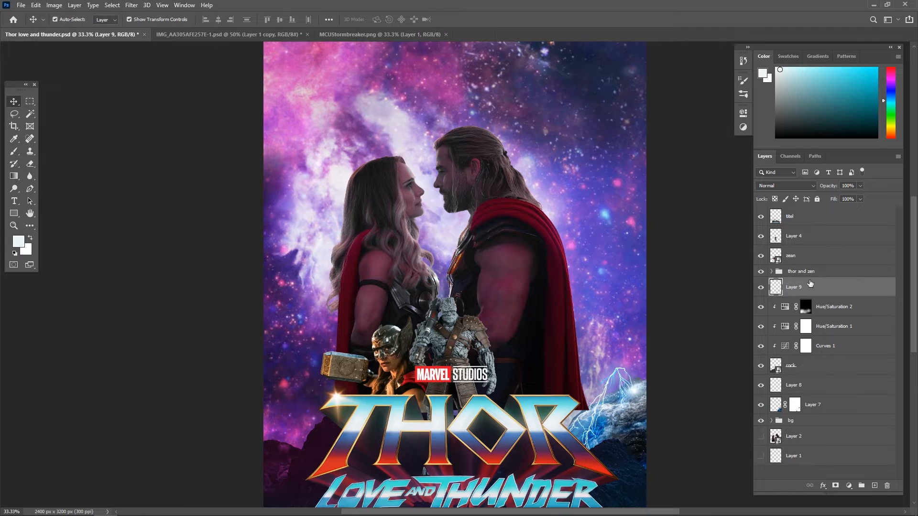
{"action": "left_click", "coordinate": [14, 152]}
{"action": "right_click", "coordinate": [343, 195]}
{"action": "scroll", "coordinate": [433, 306], "scroll_direction": "up", "scroll_amount": 5}
{"action": "double_click", "coordinate": [433, 297]}
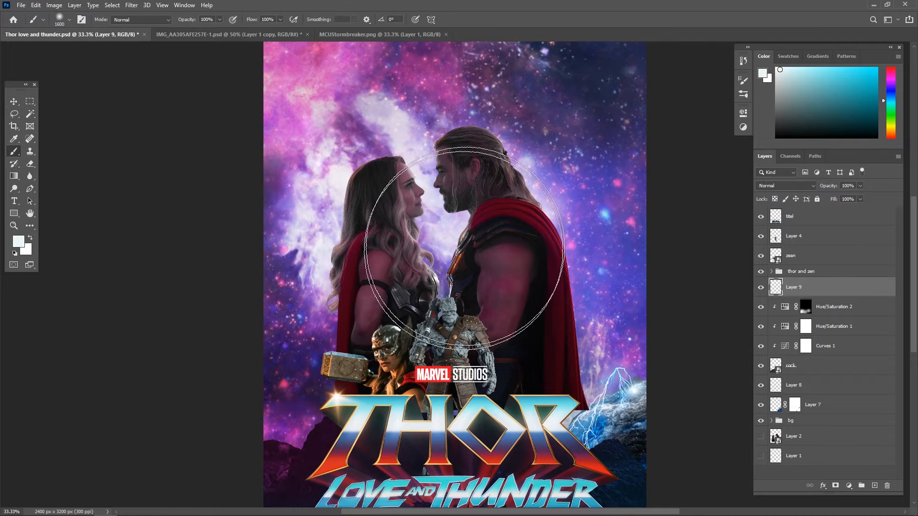
{"action": "left_click", "coordinate": [543, 177], "text": "alt"}
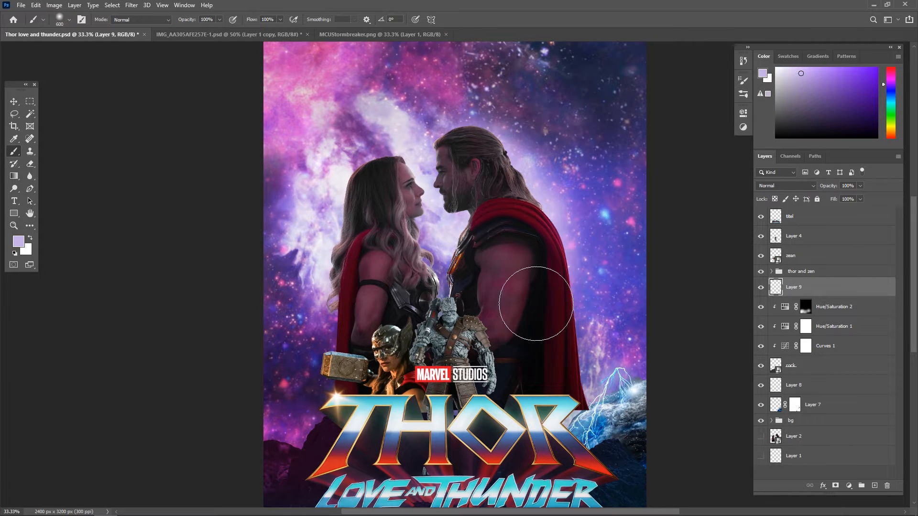
Try the Linear Dodge (Add) blend mode on the glow layer behind the couple, return it to Normal, and delete the layer.
{"action": "left_click", "coordinate": [786, 185]}
{"action": "left_click", "coordinate": [776, 279]}
{"action": "left_click", "coordinate": [839, 302]}
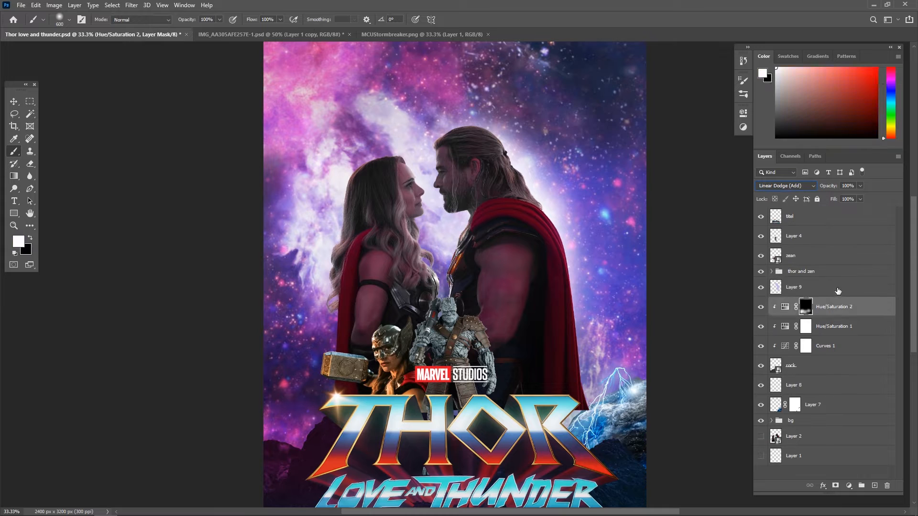
{"action": "left_click", "coordinate": [785, 289]}
{"action": "left_click", "coordinate": [786, 185]}
{"action": "left_click", "coordinate": [774, 193]}
{"action": "left_click", "coordinate": [803, 311]}
{"action": "left_click", "coordinate": [797, 290]}
{"action": "key", "text": "v"}
{"action": "key", "text": "Delete"}
Add a new Linear Dodge (Add) layer beneath the "thor and zen" group and choose the 860 px Cloud 01 brush.
{"action": "key", "text": "ctrl+shift+alt+n"}
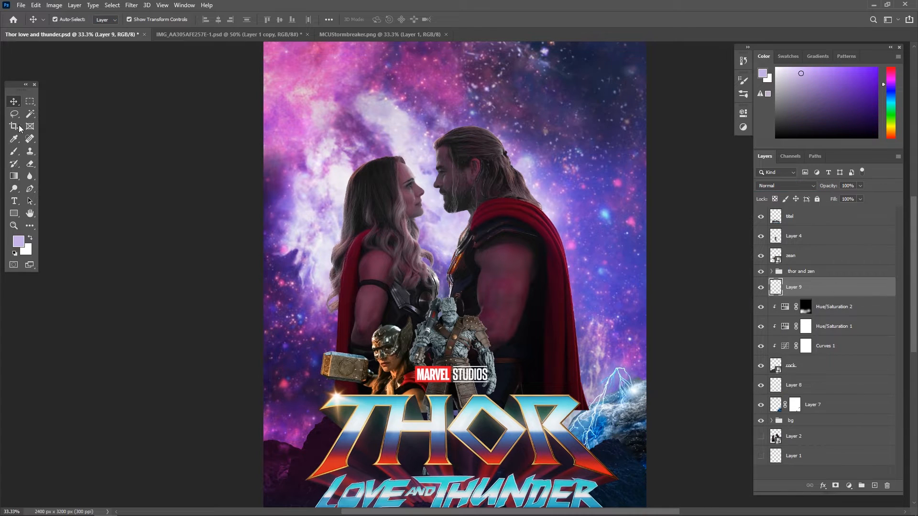
{"action": "left_click", "coordinate": [786, 185]}
{"action": "left_click", "coordinate": [779, 280]}
{"action": "right_click", "coordinate": [406, 238]}
{"action": "left_click", "coordinate": [12, 150]}
{"action": "right_click", "coordinate": [421, 170]}
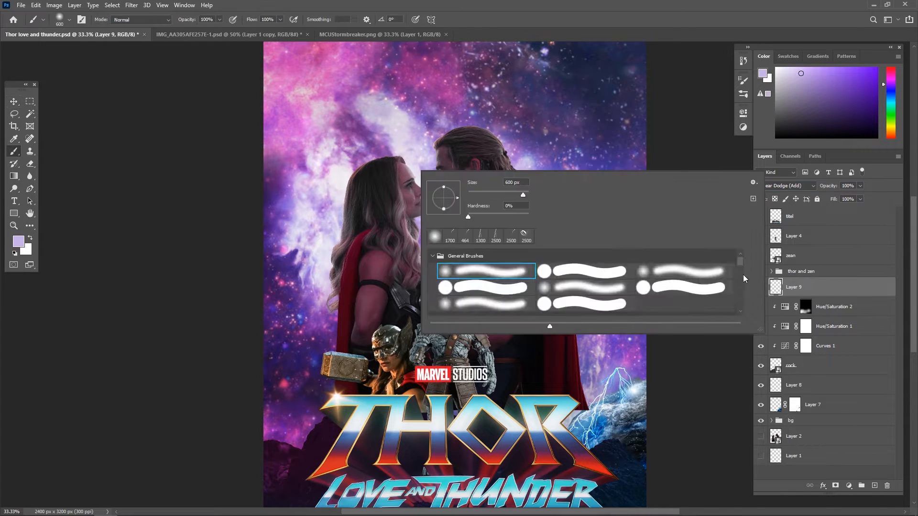
{"action": "scroll", "coordinate": [731, 273], "scroll_direction": "down", "scroll_amount": 5}
{"action": "scroll", "coordinate": [698, 275], "scroll_direction": "up", "scroll_amount": 2}
{"action": "double_click", "coordinate": [534, 280]}
{"action": "right_click", "coordinate": [501, 228]}
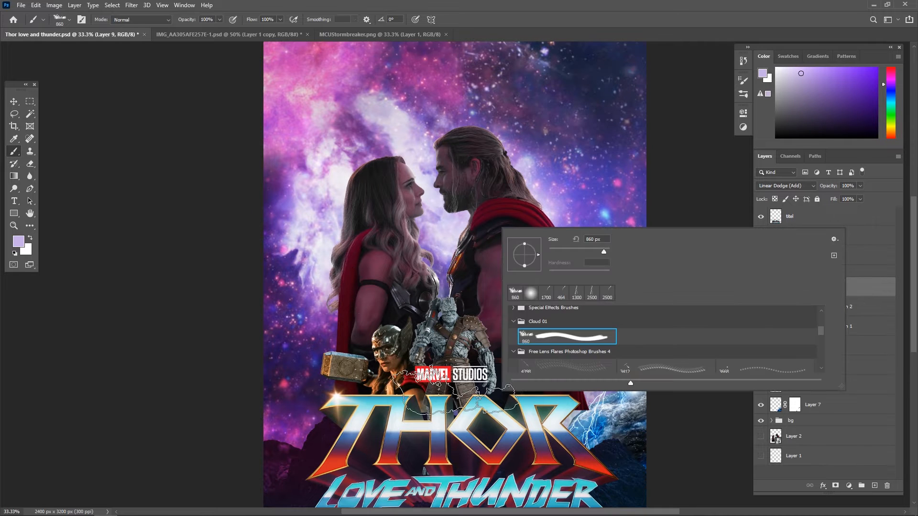
{"action": "key", "text": "Escape"}
{"action": "right_click", "coordinate": [497, 201]}
Increase the cloud brush's Shape Dynamics jitter and its tip spacing, with Scattering turned off.
{"action": "left_click", "coordinate": [743, 80]}
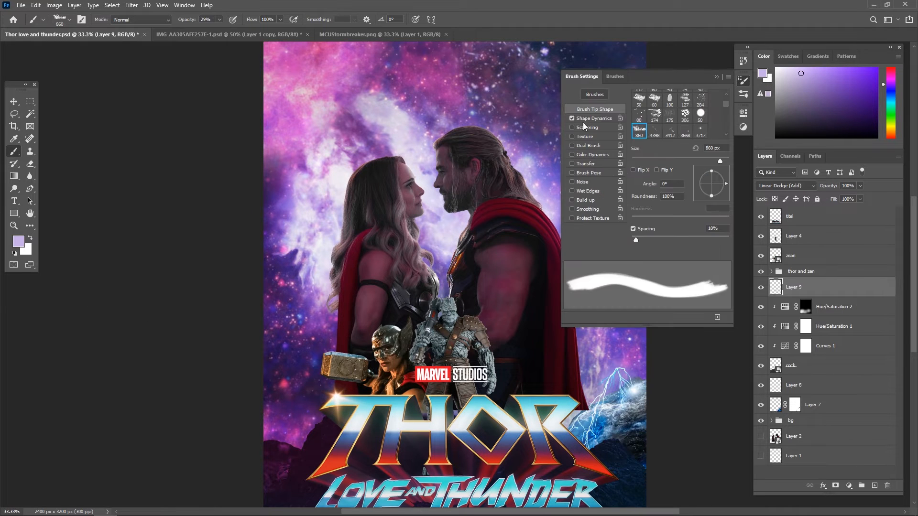
{"action": "left_click", "coordinate": [591, 119]}
{"action": "left_click_drag", "start_coordinate": [631, 178], "coordinate": [655, 176]}
{"action": "left_click", "coordinate": [589, 128]}
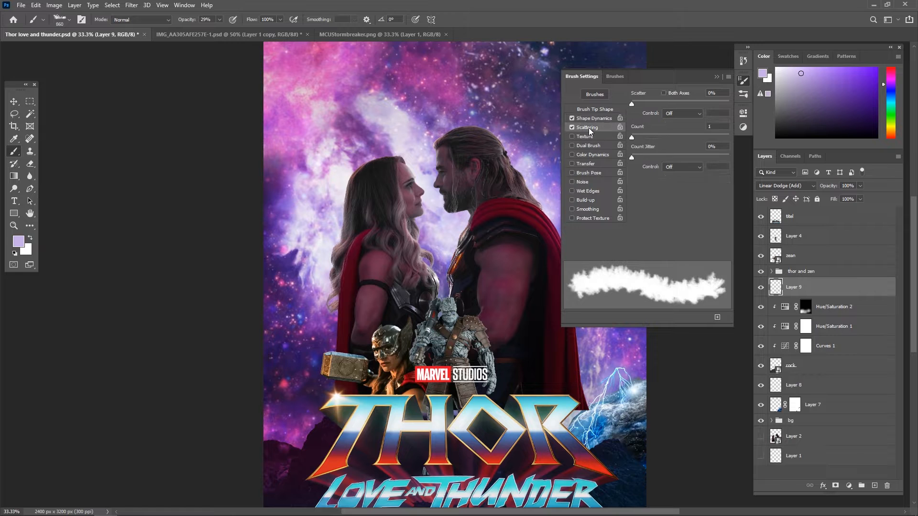
{"action": "left_click", "coordinate": [572, 127]}
{"action": "left_click", "coordinate": [590, 108]}
{"action": "left_click_drag", "start_coordinate": [635, 240], "coordinate": [647, 240]}
{"action": "left_click", "coordinate": [716, 76]}
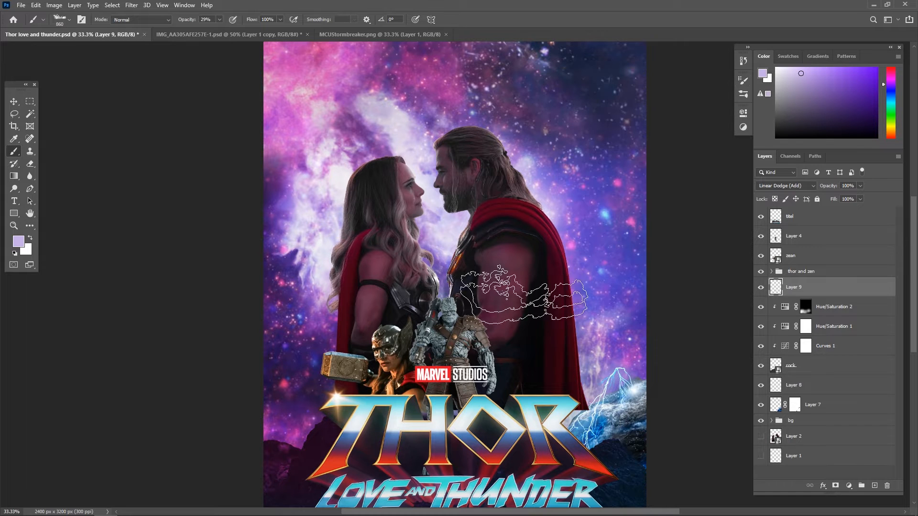
Try a cloud brush stroke behind Thor and undo it.
{"action": "left_click_drag", "start_coordinate": [550, 191], "coordinate": [800, 266]}
{"action": "key", "text": "ctrl+z"}
{"action": "key", "text": "ctrl+z"}
{"action": "left_click", "coordinate": [743, 80]}
{"action": "left_click", "coordinate": [716, 76]}
Rotate the cloud brush to 49° and paint light purple mist behind the couple, trying Soft Light before setting the layer to Normal.
{"action": "right_click", "coordinate": [524, 247]}
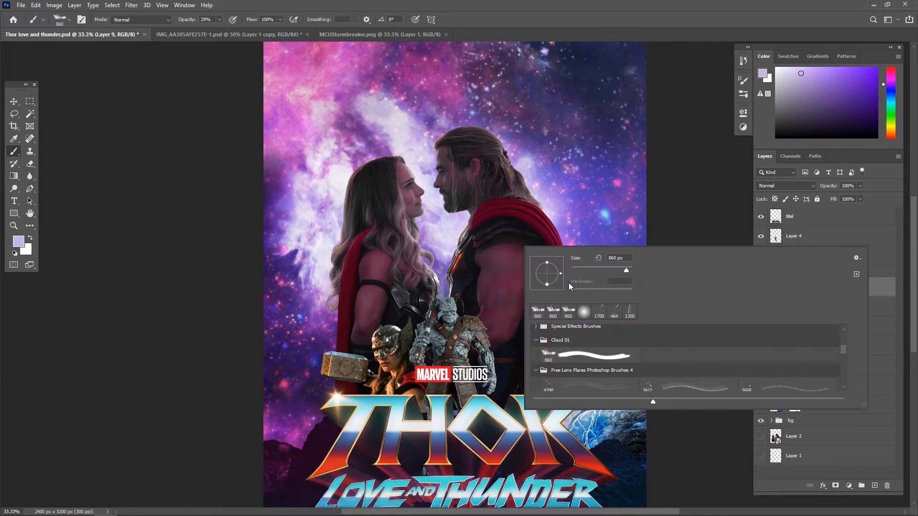
{"action": "left_click_drag", "start_coordinate": [561, 272], "coordinate": [554, 285]}
{"action": "left_click", "coordinate": [528, 232]}
{"action": "right_click", "coordinate": [449, 299]}
{"action": "left_click_drag", "start_coordinate": [479, 336], "coordinate": [480, 317]}
{"action": "left_click", "coordinate": [348, 392]}
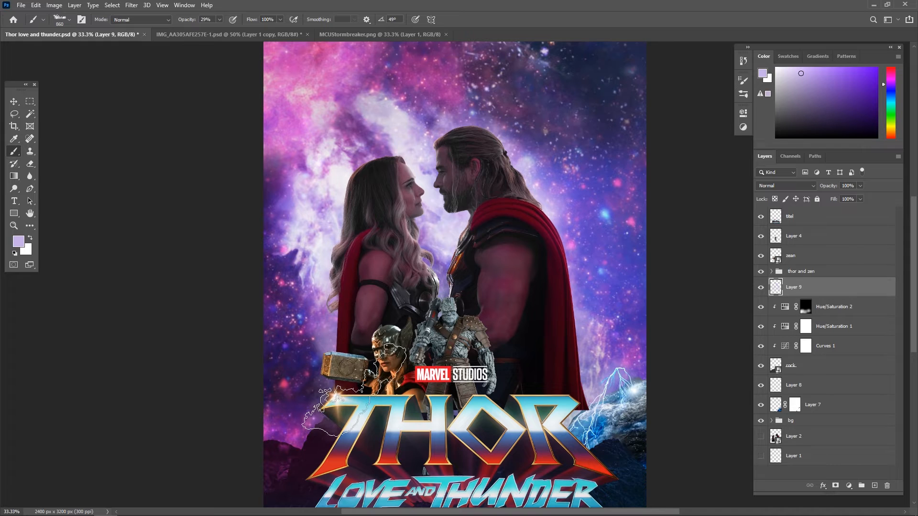
{"action": "left_click", "coordinate": [786, 185]}
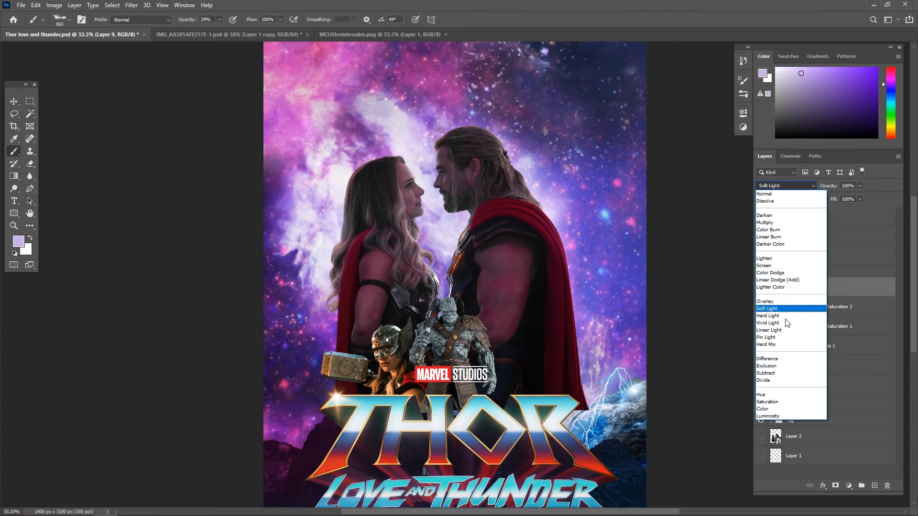
{"action": "left_click", "coordinate": [765, 193]}
Add a layer mask to the "thor and zen" group and choose a soft round brush.
{"action": "left_click", "coordinate": [813, 255]}
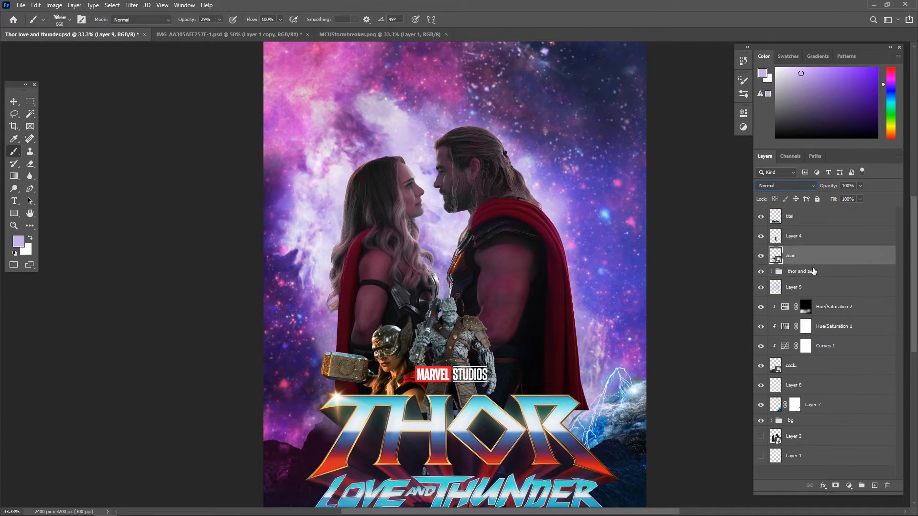
{"action": "left_click", "coordinate": [813, 271]}
{"action": "left_click", "coordinate": [835, 485]}
{"action": "right_click", "coordinate": [410, 206]}
{"action": "double_click", "coordinate": [478, 306]}
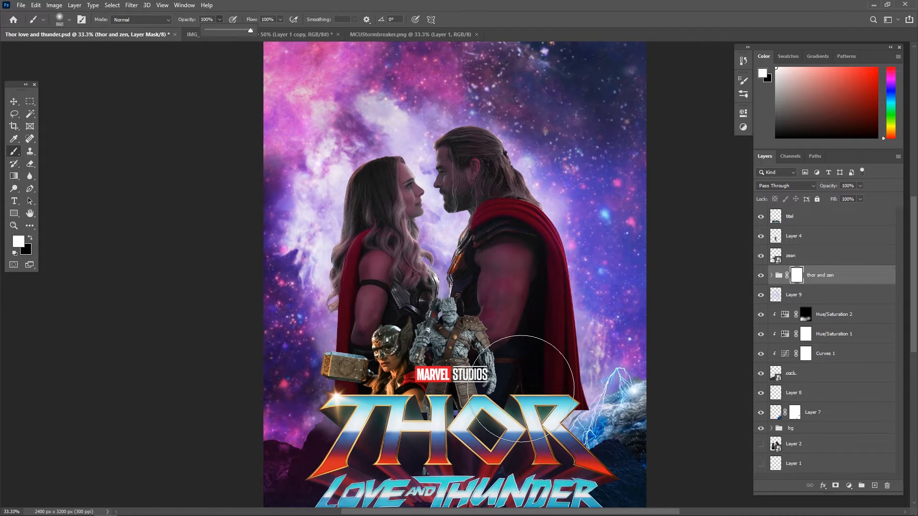
Fade the lower edge of Thor's cape on the group mask with a 500 px black brush at 65% opacity.
{"action": "key", "text": "x"}
{"action": "right_click", "coordinate": [573, 371]}
{"action": "left_click_drag", "start_coordinate": [219, 19], "coordinate": [205, 30]}
{"action": "right_click", "coordinate": [417, 121]}
{"action": "left_click_drag", "start_coordinate": [455, 164], "coordinate": [506, 165]}
{"action": "key", "text": "Return"}
{"action": "key", "text": "bracketleft"}
{"action": "key", "text": "bracketleft"}
{"action": "key", "text": "bracketleft"}
{"action": "key", "text": "bracketleft"}
{"action": "left_click_drag", "start_coordinate": [612, 411], "coordinate": [617, 312]}
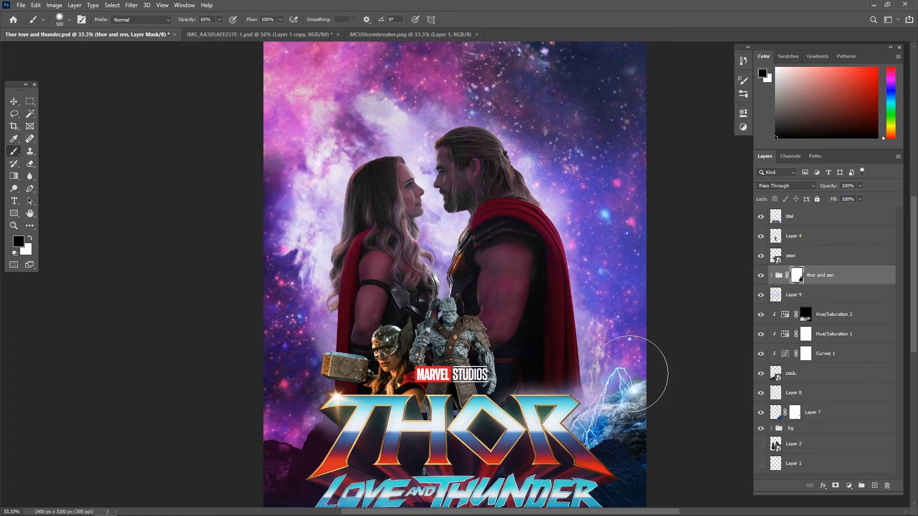
Blend the couple's lower bodies into the background on the group mask with a 1300 px brush, restoring their middle area in white.
{"action": "key", "text": "x"}
{"action": "key", "text": "bracketright"}
{"action": "key", "text": "bracketright"}
{"action": "key", "text": "bracketright"}
{"action": "key", "text": "bracketright"}
{"action": "key", "text": "bracketright"}
{"action": "key", "text": "bracketright"}
{"action": "key", "text": "bracketright"}
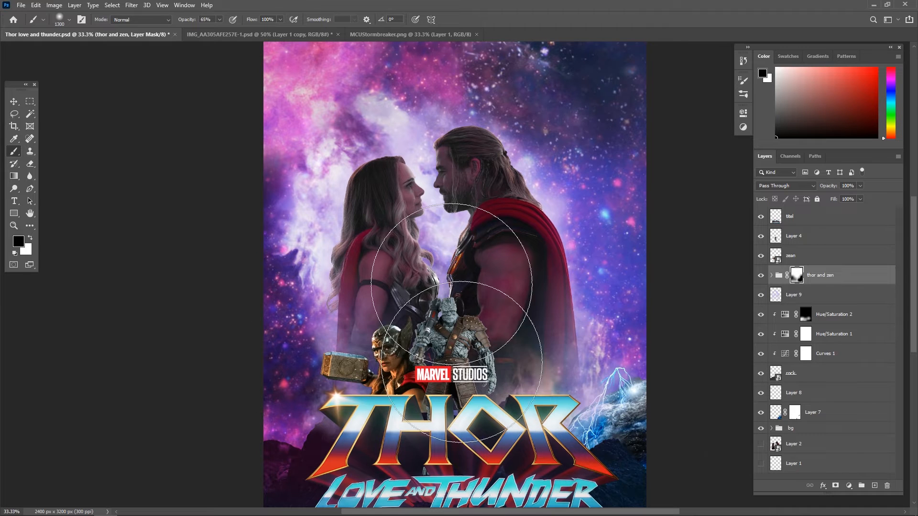
{"action": "left_click", "coordinate": [449, 323]}
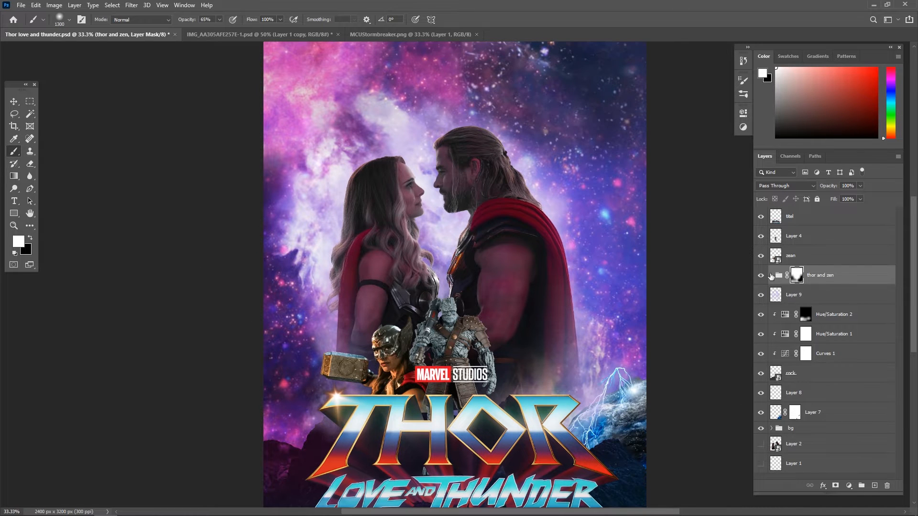
Delete the mist layer beneath the "thor and zen" group and add a new empty layer above the group.
{"action": "left_click", "coordinate": [778, 276]}
{"action": "left_click", "coordinate": [875, 485]}
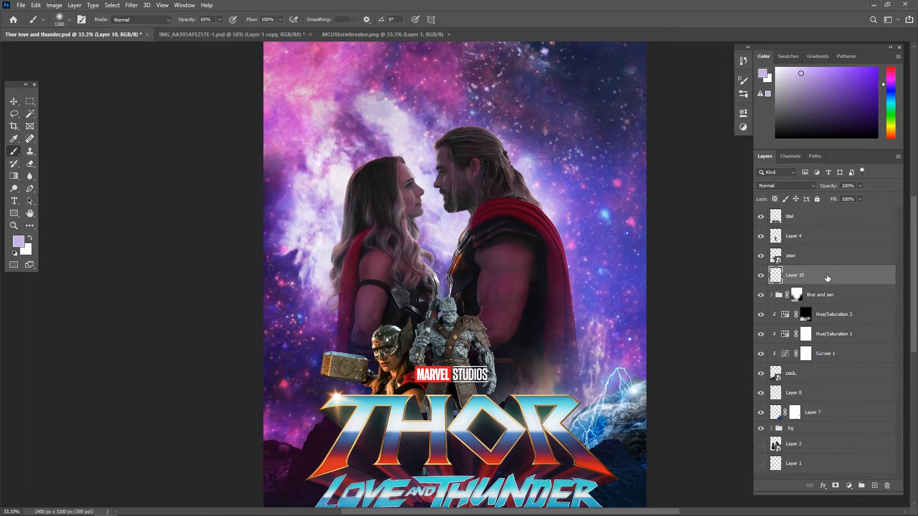
{"action": "key", "text": "ctrl+z"}
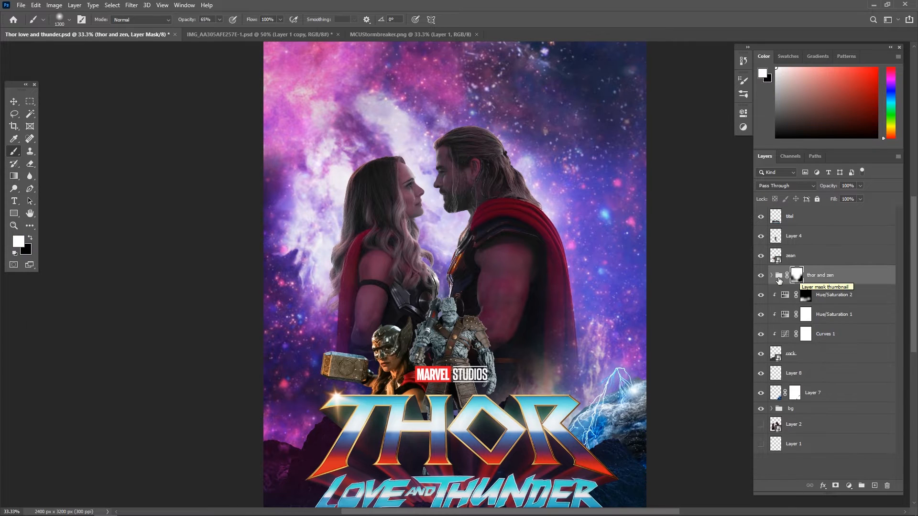
{"action": "left_click", "coordinate": [874, 486]}
Paint light purple mist over the couple's lower bodies using the cloud brush at 19% opacity and a -59° angle.
{"action": "right_click", "coordinate": [433, 217]}
{"action": "left_click_drag", "start_coordinate": [753, 310], "coordinate": [753, 340]}
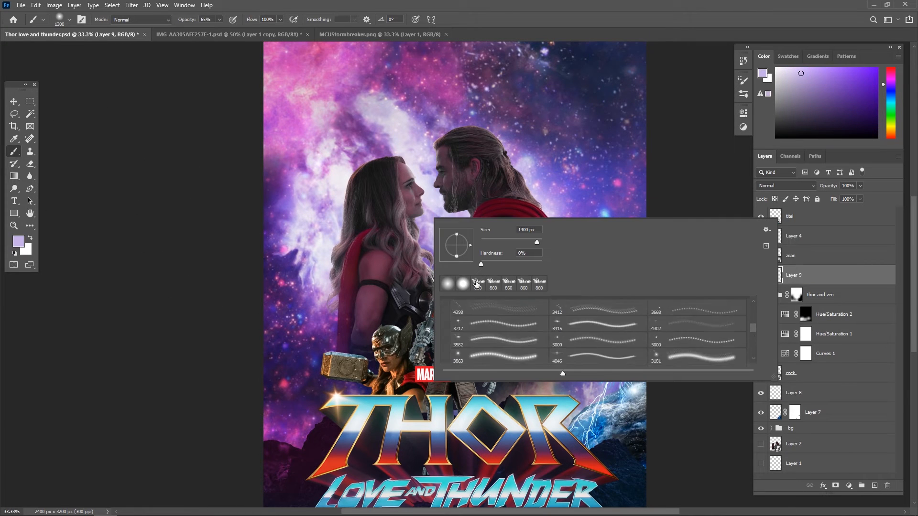
{"action": "double_click", "coordinate": [478, 284]}
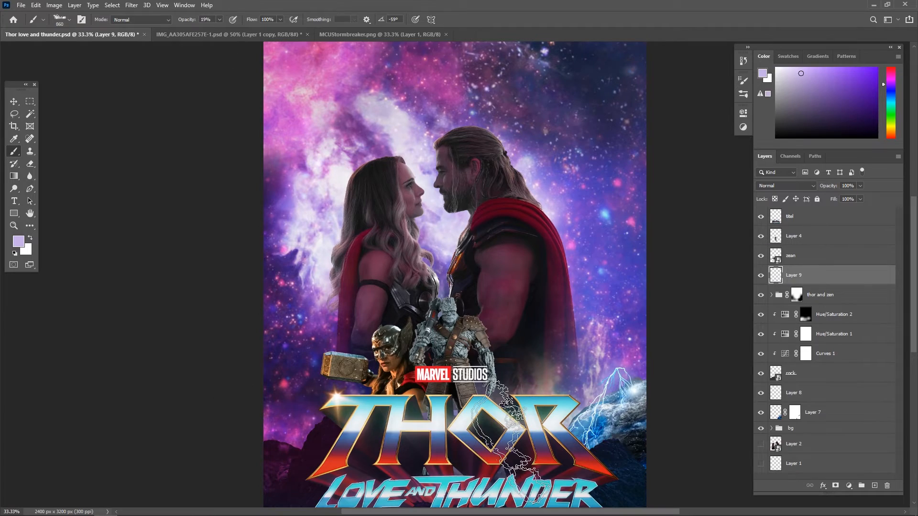
{"action": "key", "text": "ctrl+plus"}
{"action": "left_click", "coordinate": [300, 430]}
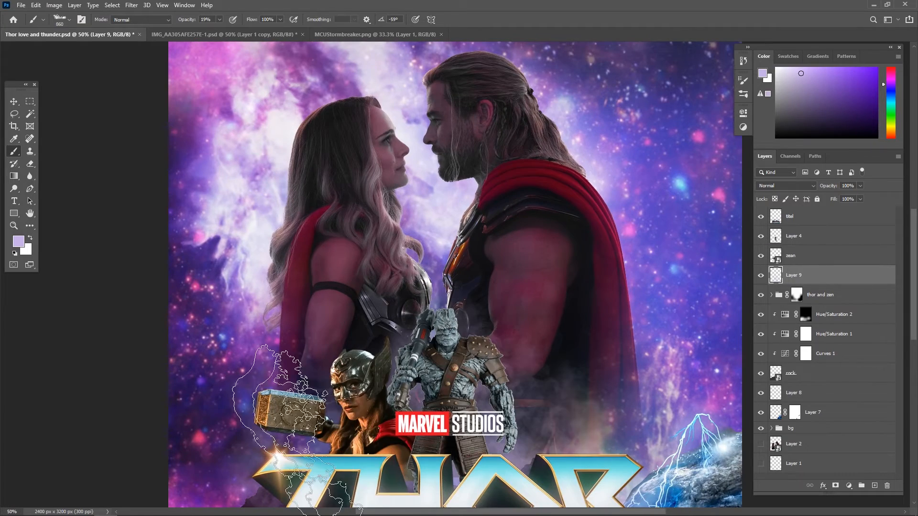
{"action": "left_click", "coordinate": [545, 440]}
{"action": "left_click", "coordinate": [397, 359]}
{"action": "left_click", "coordinate": [600, 382]}
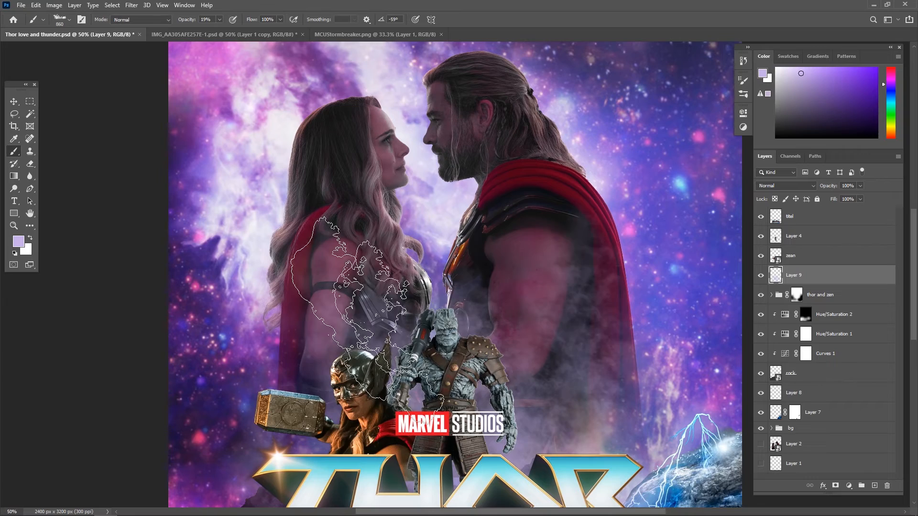
Set the brush opacity to 11%, switch the mist layer above the couple to Linear Dodge (Add) and give it a mask.
{"action": "left_click_drag", "start_coordinate": [219, 20], "coordinate": [216, 30]}
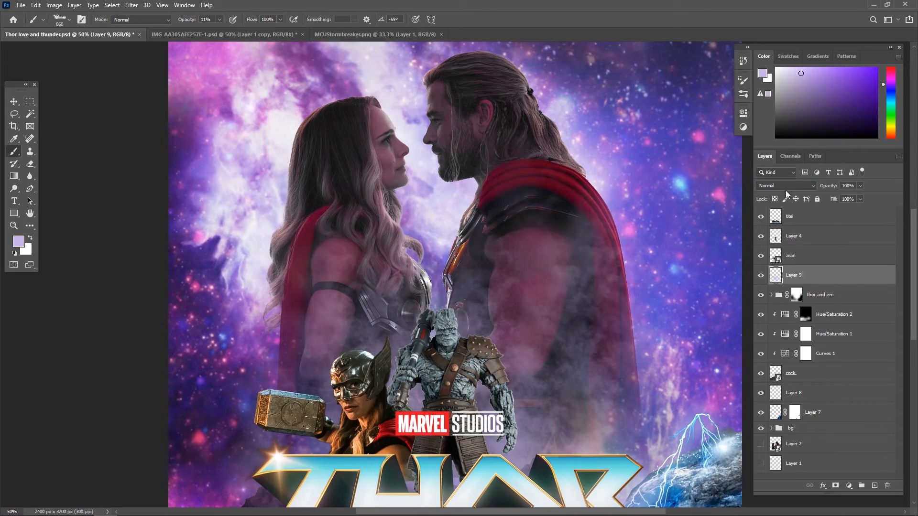
{"action": "left_click", "coordinate": [785, 186]}
{"action": "left_click", "coordinate": [784, 280]}
{"action": "left_click", "coordinate": [835, 486]}
Clear part of the mist from the couple's arms and torsos by painting black at 72% opacity on the mist layer's mask.
{"action": "key", "text": "d"}
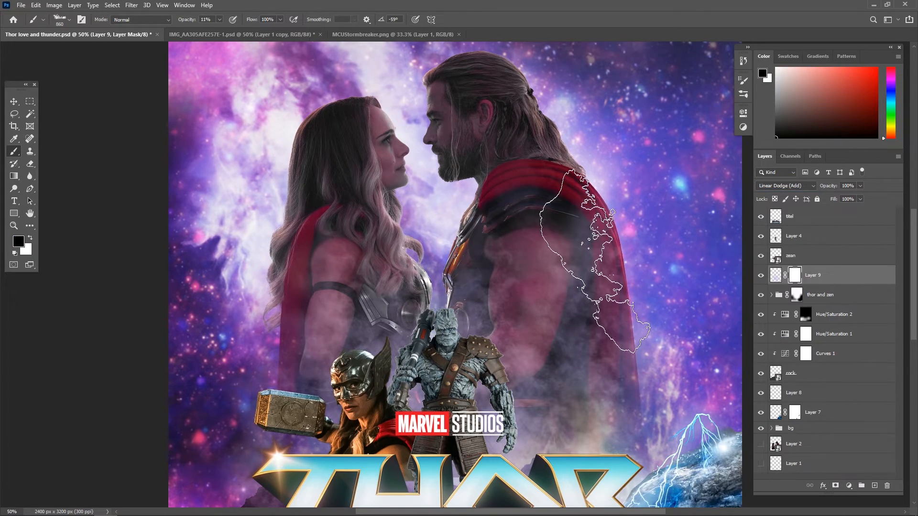
{"action": "key", "text": "7"}
{"action": "key", "text": "2"}
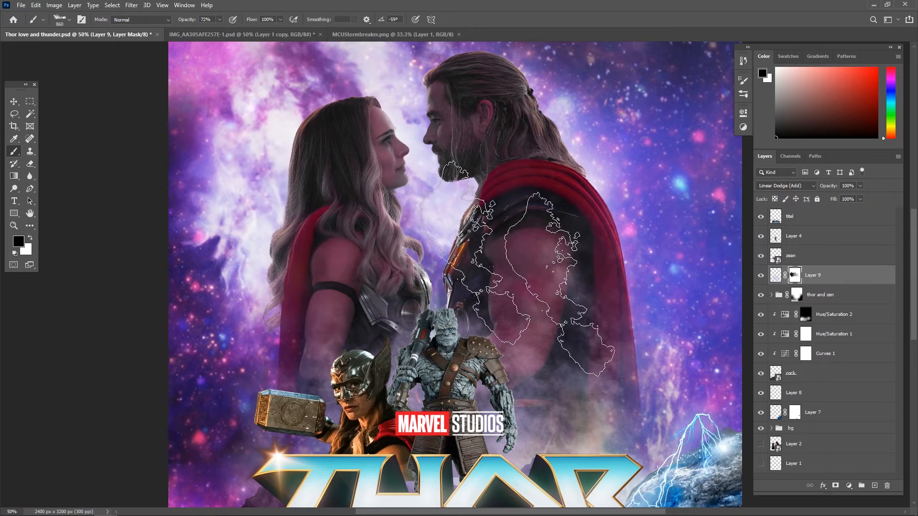
{"action": "key", "text": "ctrl+minus"}
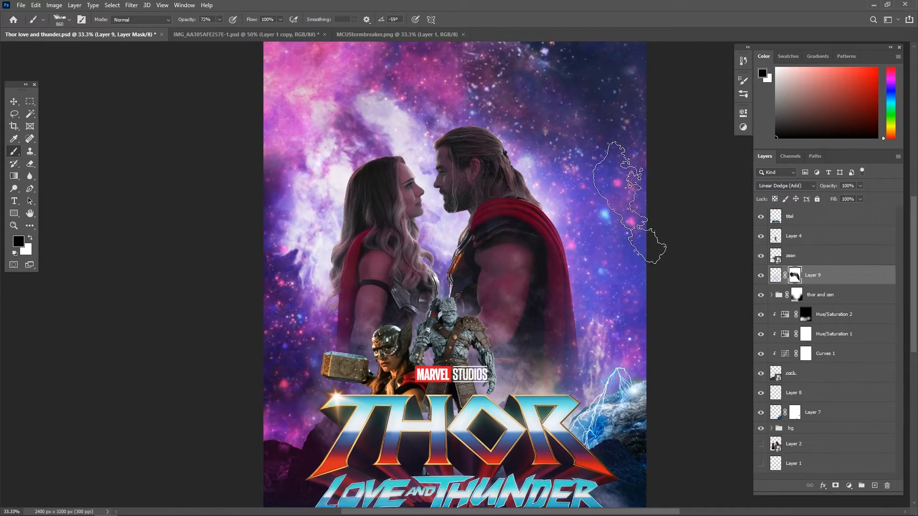
{"action": "key", "text": "ctrl+plus"}
{"action": "left_click_drag", "start_coordinate": [611, 348], "coordinate": [614, 309]}
Darken the rock-skinned figure on Layer 4 with a clipped Brightness/Contrast adjustment and compare it on and off.
{"action": "left_click", "coordinate": [797, 239]}
{"action": "left_click", "coordinate": [848, 485]}
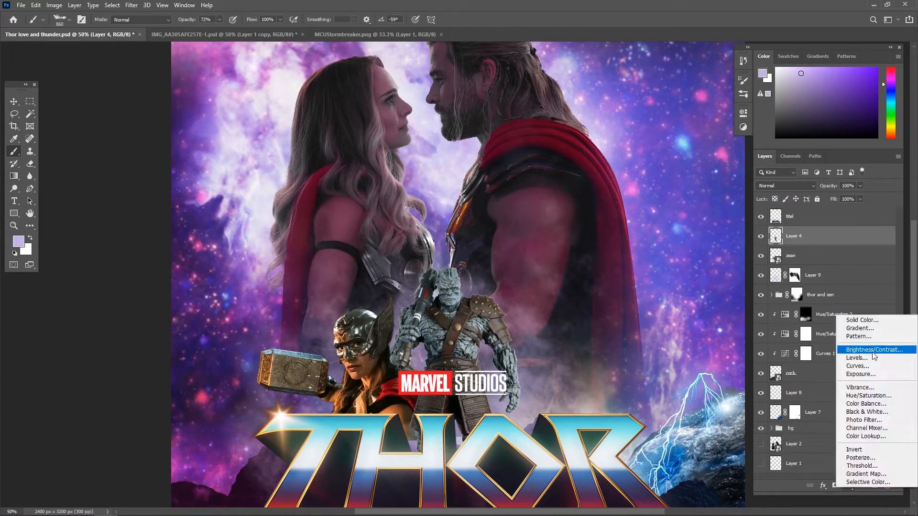
{"action": "left_click", "coordinate": [873, 353]}
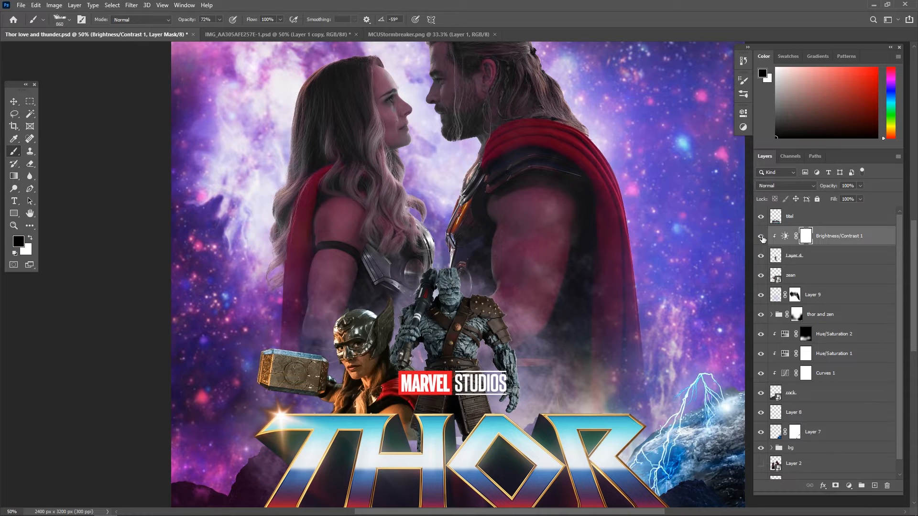
{"action": "left_click", "coordinate": [761, 236]}
{"action": "left_click", "coordinate": [761, 237]}
Reveal highlights on the rock-skinned figure by painting the Brightness/Contrast mask with a soft round 125 px black brush at 72% opacity.
{"action": "right_click", "coordinate": [385, 219]}
{"action": "left_click", "coordinate": [448, 312]}
{"action": "left_click", "coordinate": [179, 246]}
{"action": "left_click", "coordinate": [760, 236]}
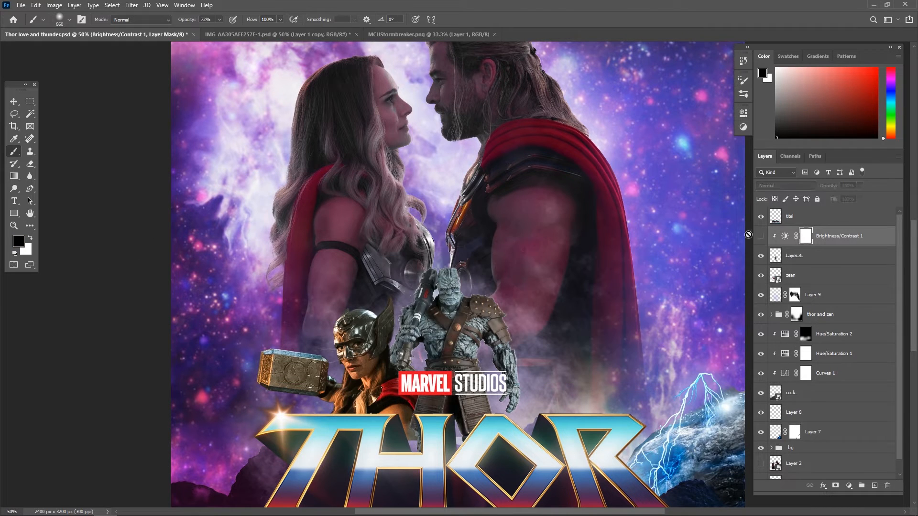
{"action": "left_click", "coordinate": [761, 236]}
{"action": "key", "text": "ctrl+plus"}
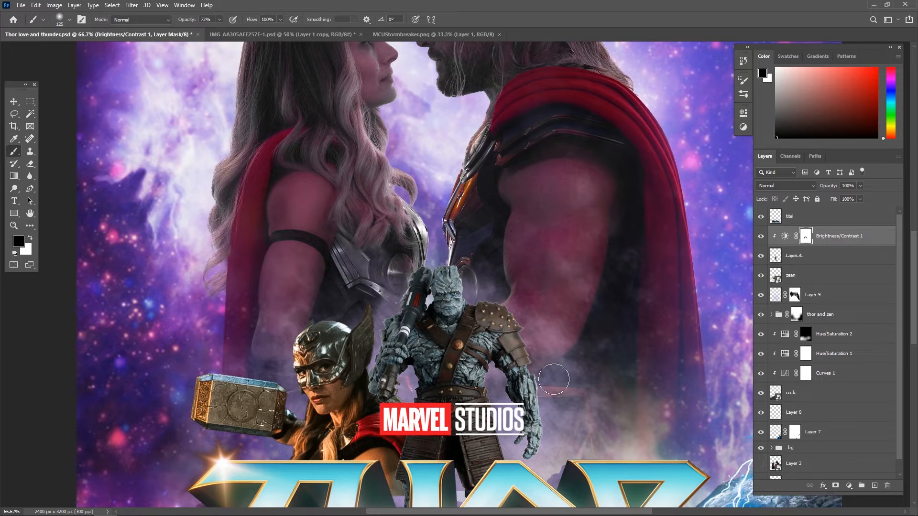
{"action": "left_click", "coordinate": [760, 236]}
{"action": "left_click", "coordinate": [761, 236]}
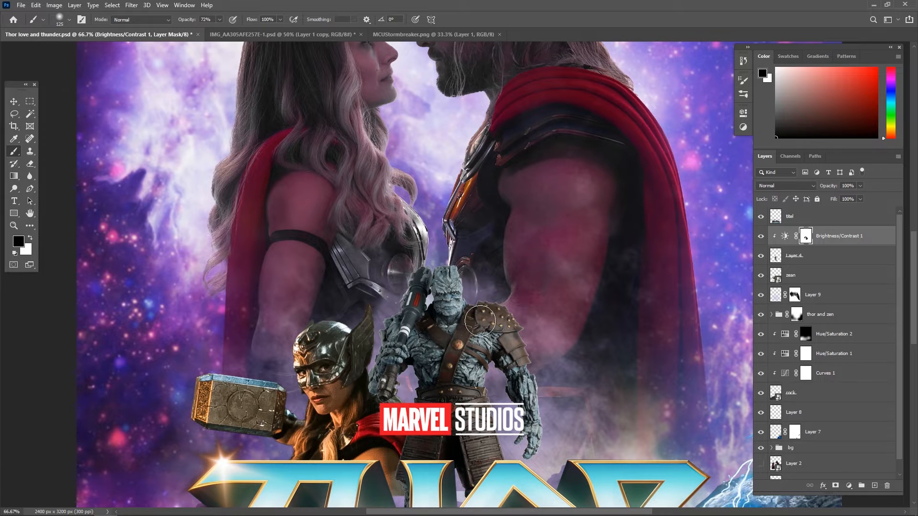
Raise the brightness value of the rock-skinned figure's Brightness/Contrast adjustment slightly.
{"action": "double_click", "coordinate": [784, 236]}
{"action": "mouse_move", "coordinate": [630, 167]}
{"action": "left_mouse_down"}
{"action": "mouse_move", "coordinate": [616, 168]}
{"action": "mouse_move", "coordinate": [640, 168]}
{"action": "left_mouse_up"}
{"action": "left_click", "coordinate": [717, 109]}
{"action": "left_click", "coordinate": [829, 275]}
{"action": "left_click", "coordinate": [849, 485]}
{"action": "left_click", "coordinate": [860, 348]}
{"action": "left_click", "coordinate": [660, 272]}
{"action": "left_click_drag", "start_coordinate": [662, 186], "coordinate": [688, 179]}
{"action": "left_click", "coordinate": [717, 109]}
{"action": "key", "text": "Delete"}
Add a clipped Hue/Saturation adjustment to the "zean" layer, colorized with hue 281 and saturation 58.
{"action": "left_click", "coordinate": [849, 486]}
{"action": "left_click", "coordinate": [861, 393]}
{"action": "left_click", "coordinate": [660, 272]}
{"action": "left_click", "coordinate": [664, 228]}
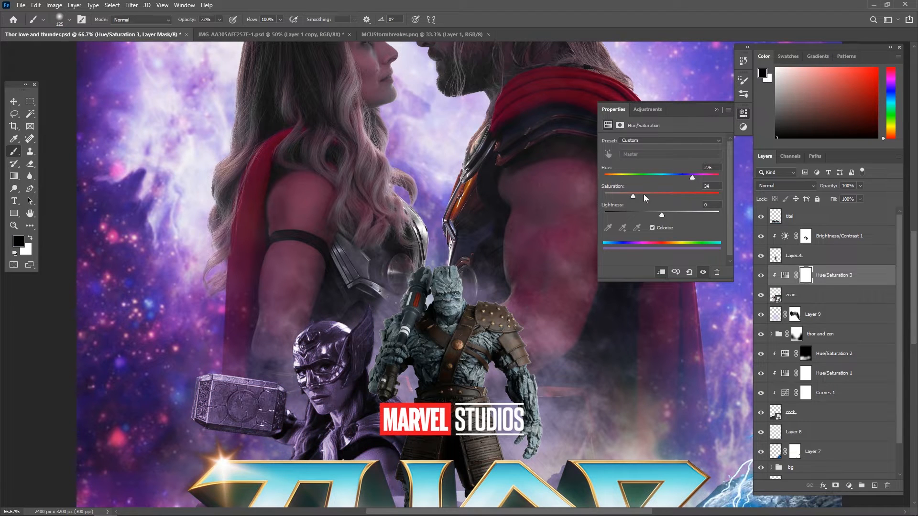
{"action": "left_click_drag", "start_coordinate": [633, 196], "coordinate": [671, 196]}
{"action": "mouse_move", "coordinate": [693, 178]}
{"action": "left_mouse_down"}
{"action": "mouse_move", "coordinate": [674, 178]}
{"action": "mouse_move", "coordinate": [694, 178]}
{"action": "left_mouse_up"}
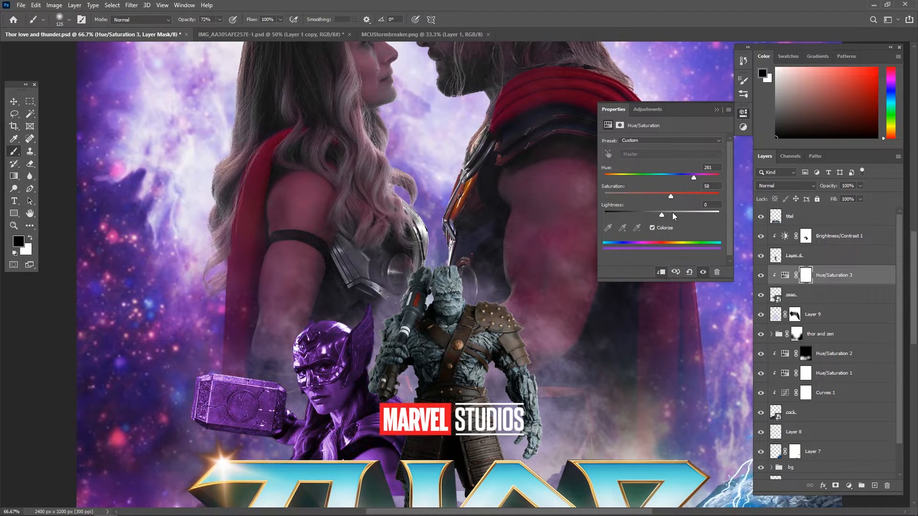
{"action": "left_click", "coordinate": [715, 110]}
Limit the "zean" tint to darker underlying tones with Blend If at 99/121 and lower the adjustment's opacity to 56%.
{"action": "double_click", "coordinate": [848, 279]}
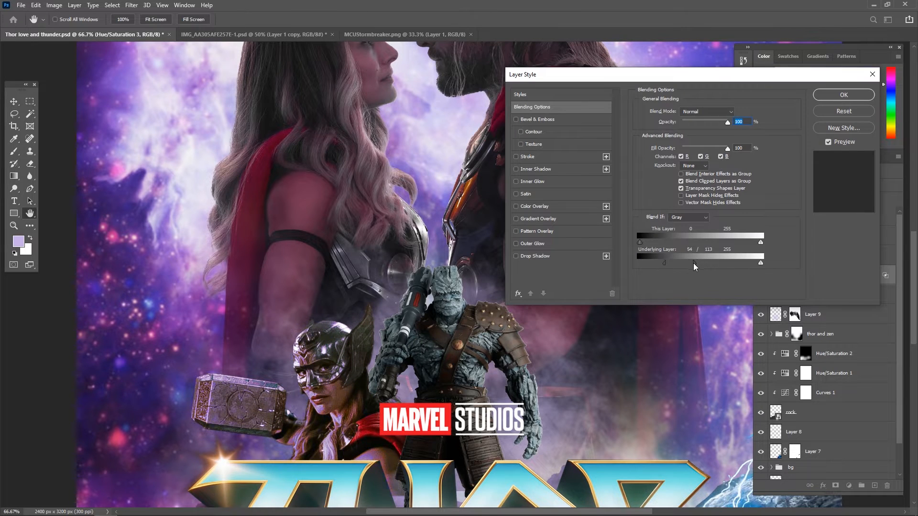
{"action": "key", "text": "Return"}
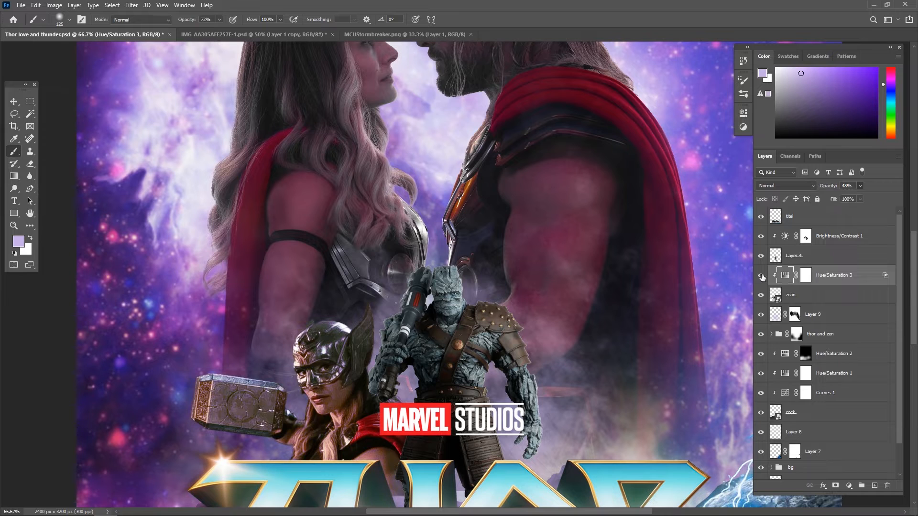
{"action": "double_click", "coordinate": [885, 277]}
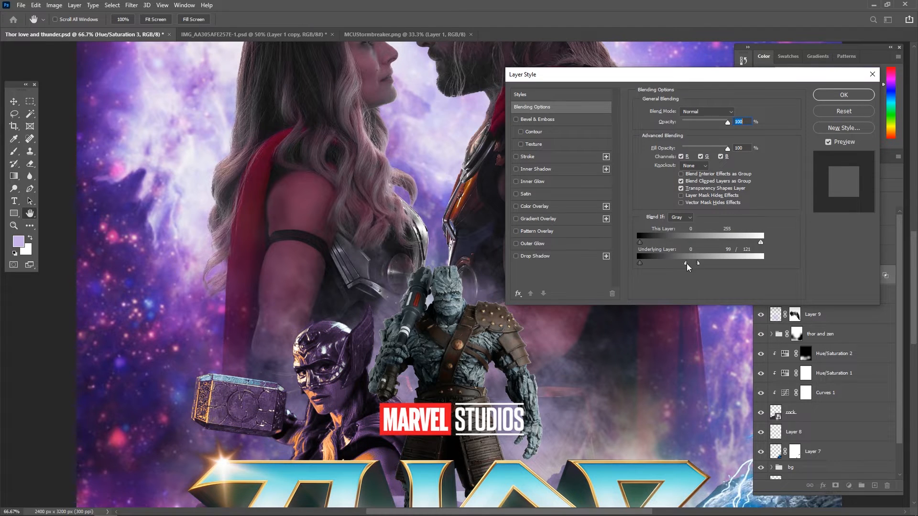
{"action": "left_click", "coordinate": [833, 95]}
Move the helmeted woman with the hammer on the "zean" layer slightly upward above the title.
{"action": "key", "text": "ctrl+0"}
{"action": "key", "text": "ctrl+plus"}
{"action": "key", "text": "ctrl+plus"}
{"action": "key", "text": "ctrl+plus"}
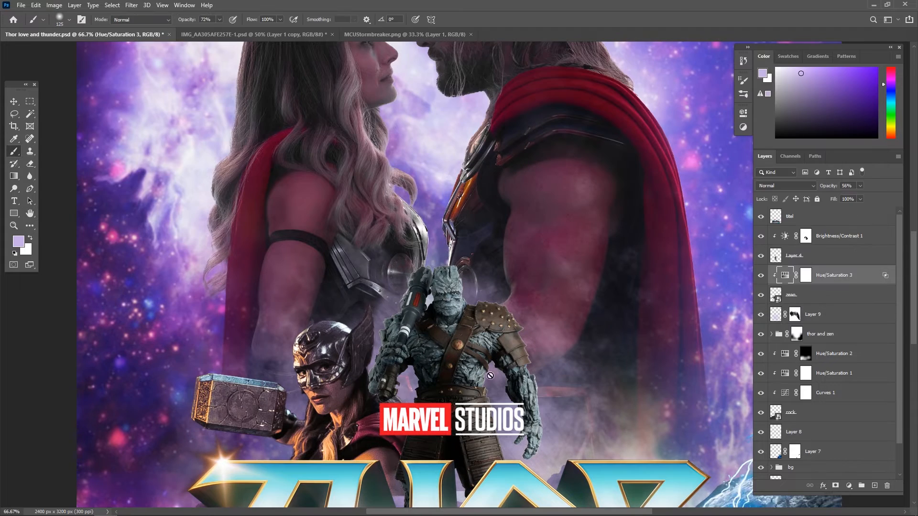
{"action": "key", "text": "v"}
{"action": "left_click", "coordinate": [430, 382], "text": "ctrl"}
{"action": "left_click", "coordinate": [311, 423], "text": "ctrl"}
{"action": "left_click_drag", "start_coordinate": [311, 423], "coordinate": [307, 389]}
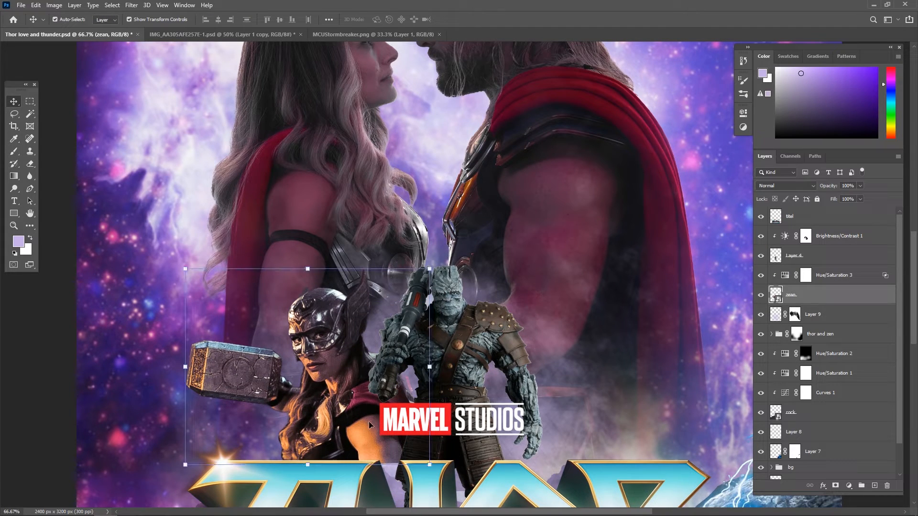
Add a mask to the "zean" layer and fade the woman's lower body with a large soft black brush at 72% opacity.
{"action": "left_click", "coordinate": [835, 486]}
{"action": "left_click", "coordinate": [14, 151]}
{"action": "right_click", "coordinate": [441, 233]}
{"action": "mouse_move", "coordinate": [436, 414]}
{"action": "left_mouse_down"}
{"action": "mouse_move", "coordinate": [412, 420]}
{"action": "mouse_move", "coordinate": [397, 482]}
{"action": "left_mouse_up"}
{"action": "key", "text": "bracketright"}
{"action": "key", "text": "bracketright"}
{"action": "key", "text": "bracketright"}
{"action": "key", "text": "bracketright"}
{"action": "key", "text": "bracketright"}
{"action": "key", "text": "bracketright"}
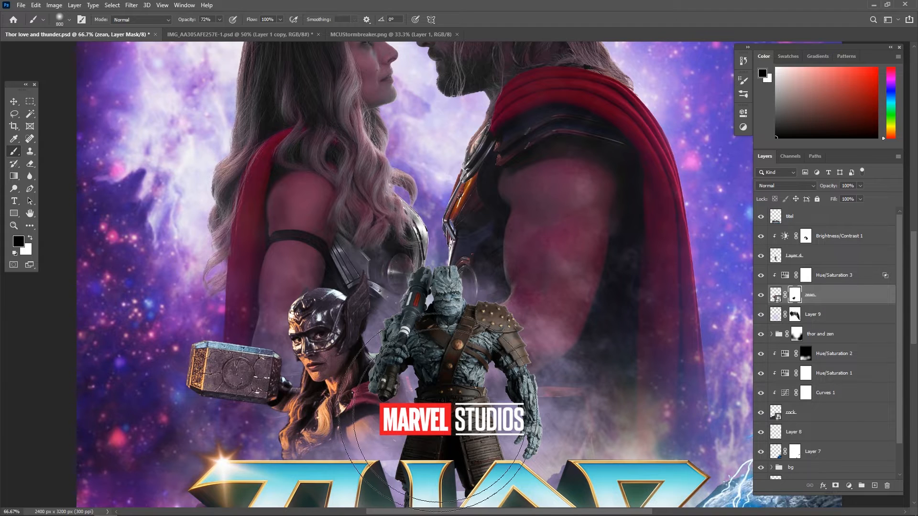
{"action": "key", "text": "ctrl+minus"}
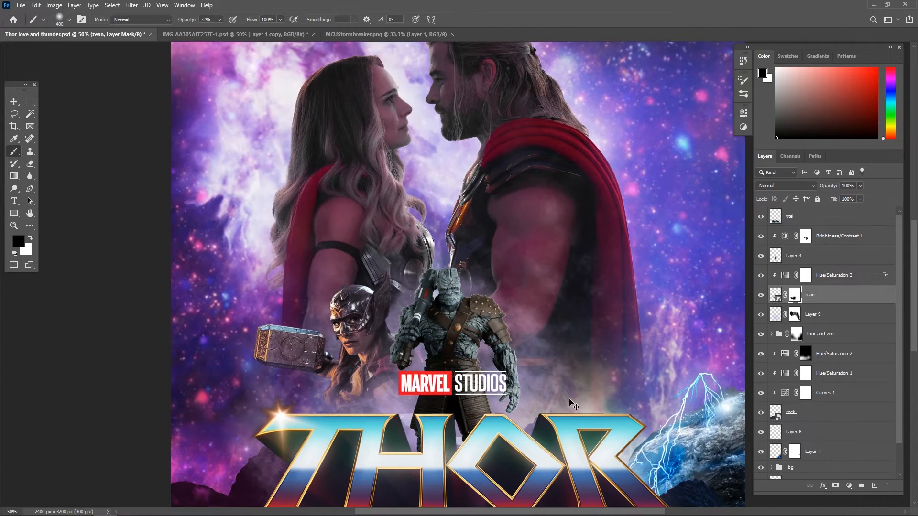
{"action": "left_click", "coordinate": [853, 239]}
{"action": "left_click", "coordinate": [848, 485]}
{"action": "left_click", "coordinate": [862, 401]}
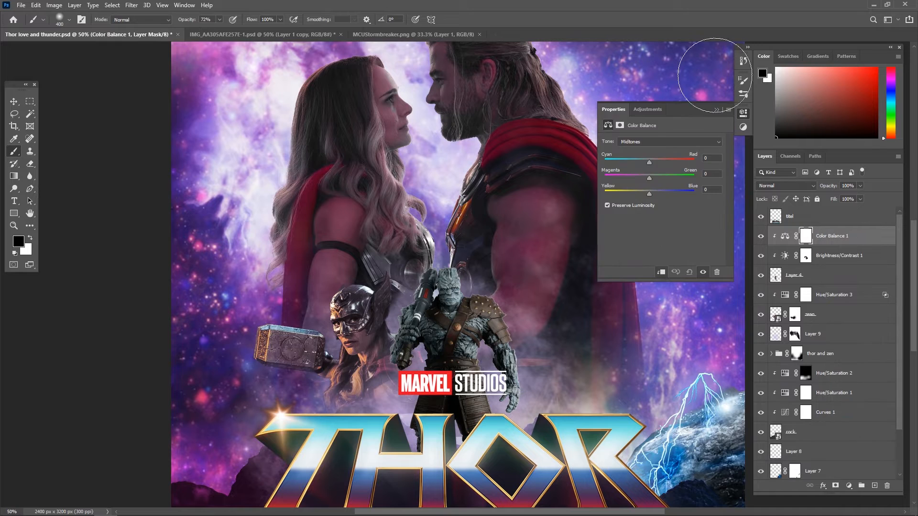
{"action": "key", "text": "ctrl+z"}
Add a clipped, colorized Hue/Saturation adjustment above Brightness/Contrast 1 and tune its hue and saturation to a purple tint.
{"action": "left_click", "coordinate": [848, 485]}
{"action": "left_click", "coordinate": [862, 394]}
{"action": "left_click", "coordinate": [652, 227]}
{"action": "left_click_drag", "start_coordinate": [696, 177], "coordinate": [694, 177]}
{"action": "mouse_move", "coordinate": [633, 195]}
{"action": "left_mouse_down"}
{"action": "mouse_move", "coordinate": [649, 193]}
{"action": "mouse_move", "coordinate": [634, 194]}
{"action": "left_mouse_up"}
{"action": "mouse_move", "coordinate": [662, 214]}
{"action": "left_mouse_down"}
{"action": "mouse_move", "coordinate": [670, 213]}
{"action": "mouse_move", "coordinate": [662, 213]}
{"action": "left_mouse_up"}
{"action": "left_click_drag", "start_coordinate": [695, 177], "coordinate": [701, 176]}
{"action": "left_click_drag", "start_coordinate": [633, 195], "coordinate": [639, 194]}
Restrict the rock-skinned figure's tint with Blend If on the underlying layer at 65/129 and set the adjustment's opacity to 76%.
{"action": "double_click", "coordinate": [874, 237]}
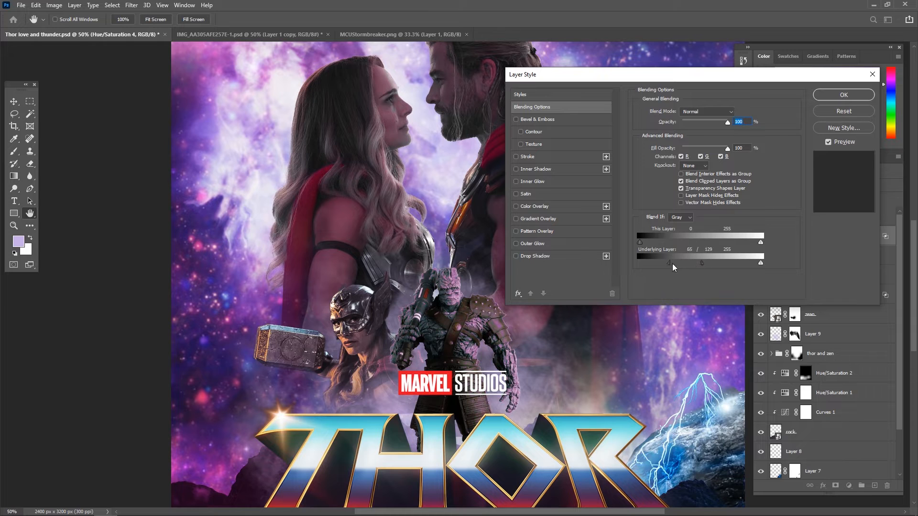
{"action": "left_click", "coordinate": [859, 92]}
{"action": "key", "text": "ctrl+minus"}
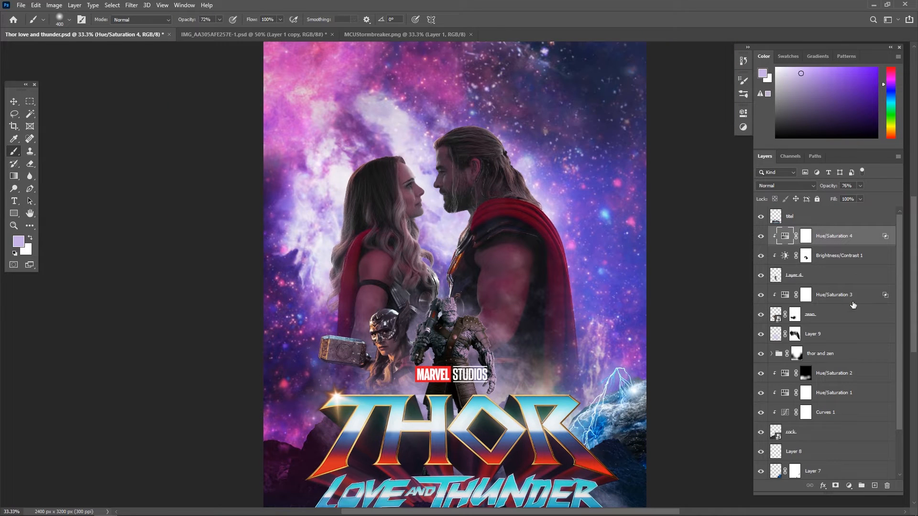
Hide the title layer and add a new empty layer above the Hue/Saturation 4 adjustment.
{"action": "left_click", "coordinate": [805, 221]}
{"action": "left_click", "coordinate": [760, 216]}
{"action": "left_click", "coordinate": [761, 216]}
{"action": "left_click", "coordinate": [805, 241]}
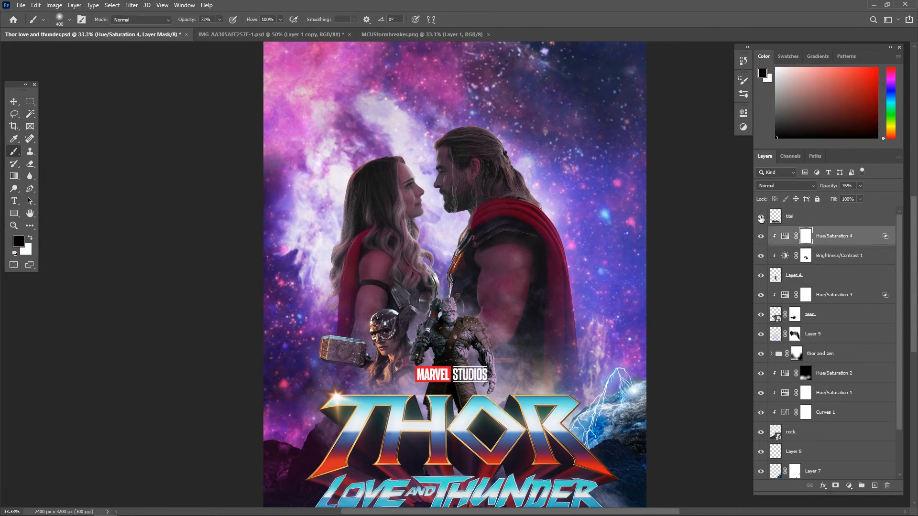
{"action": "left_click", "coordinate": [760, 216]}
{"action": "left_click", "coordinate": [874, 486]}
Try a 2500 px lightning brush in light purple beside the planet at 72% opacity.
{"action": "right_click", "coordinate": [443, 225]}
{"action": "left_click_drag", "start_coordinate": [759, 330], "coordinate": [759, 350]}
{"action": "left_click", "coordinate": [708, 314]}
{"action": "left_click", "coordinate": [571, 398]}
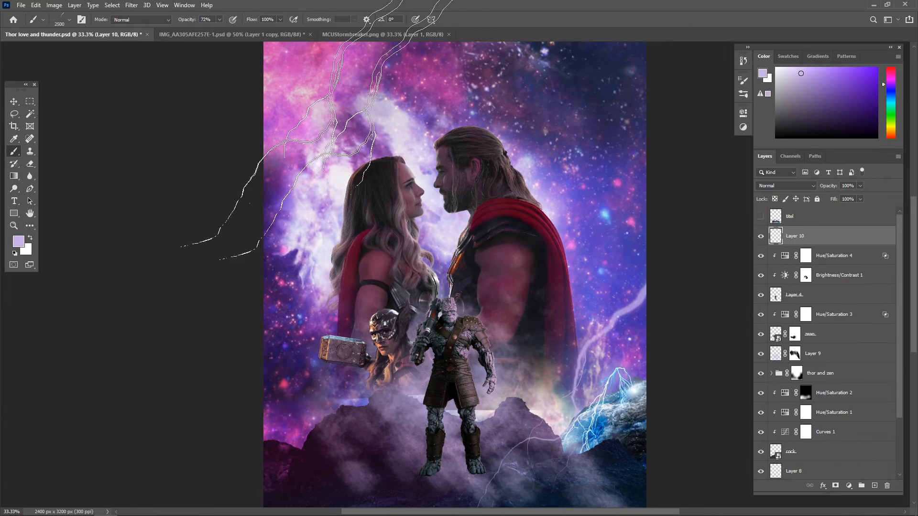
Raise the brush opacity to 100% and make white the foreground colour.
{"action": "left_click", "coordinate": [220, 20]}
{"action": "left_click_drag", "start_coordinate": [218, 30], "coordinate": [232, 30]}
{"action": "key", "text": "d"}
{"action": "key", "text": "x"}
Try out several 2500 px lightning brushes with white test strokes across the poster, undoing each one.
{"action": "left_click", "coordinate": [555, 359]}
{"action": "key", "text": "ctrl+z"}
{"action": "right_click", "coordinate": [457, 228]}
{"action": "left_click", "coordinate": [522, 320]}
{"action": "left_click", "coordinate": [364, 253]}
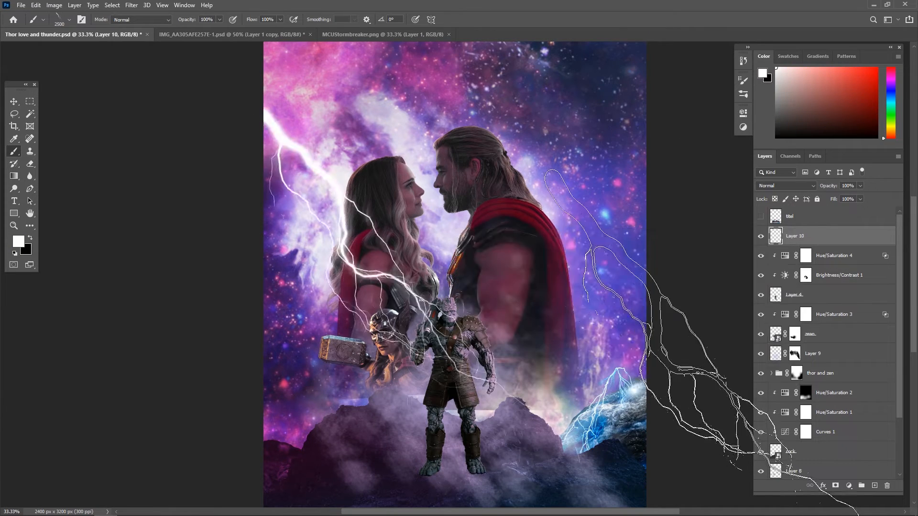
{"action": "key", "text": "ctrl+z"}
{"action": "right_click", "coordinate": [457, 182]}
{"action": "left_click", "coordinate": [689, 318]}
{"action": "left_click", "coordinate": [511, 459]}
{"action": "key", "text": "ctrl+z"}
{"action": "right_click", "coordinate": [518, 171]}
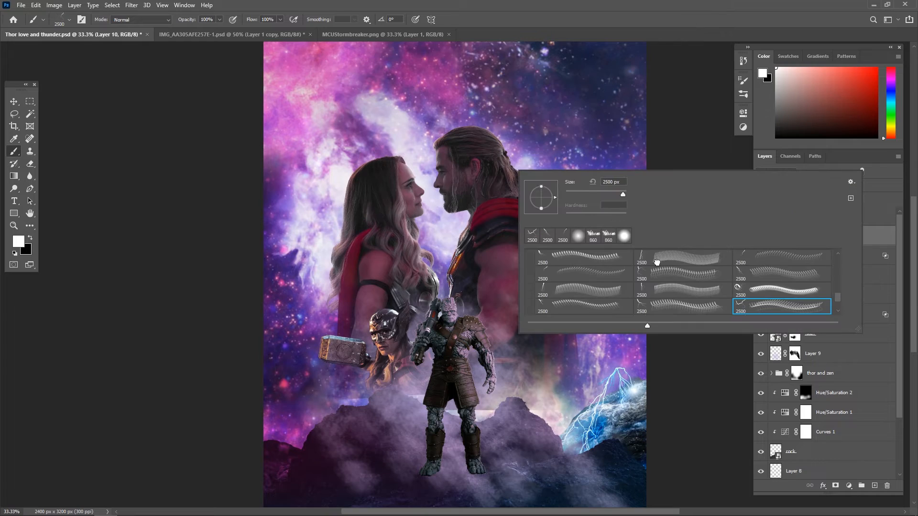
{"action": "left_click", "coordinate": [609, 259]}
{"action": "left_click", "coordinate": [435, 268]}
{"action": "left_click", "coordinate": [584, 225]}
{"action": "key", "text": "ctrl+z"}
{"action": "right_click", "coordinate": [556, 225]}
{"action": "left_click", "coordinate": [639, 336]}
{"action": "left_click", "coordinate": [586, 249]}
{"action": "key", "text": "ctrl+z"}
Try the lightning brush with a bright cyan foreground colour.
{"action": "left_click", "coordinate": [18, 241]}
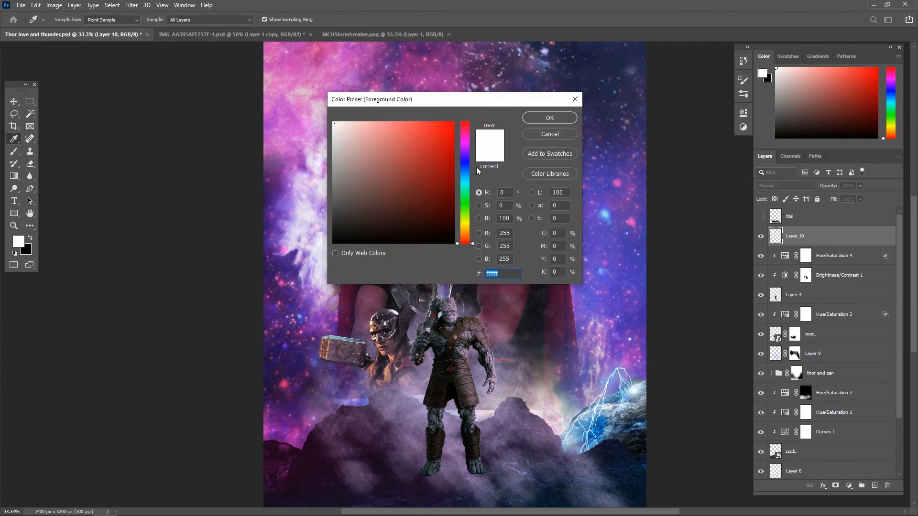
{"action": "left_click_drag", "start_coordinate": [466, 168], "coordinate": [466, 183]}
{"action": "left_click", "coordinate": [550, 117]}
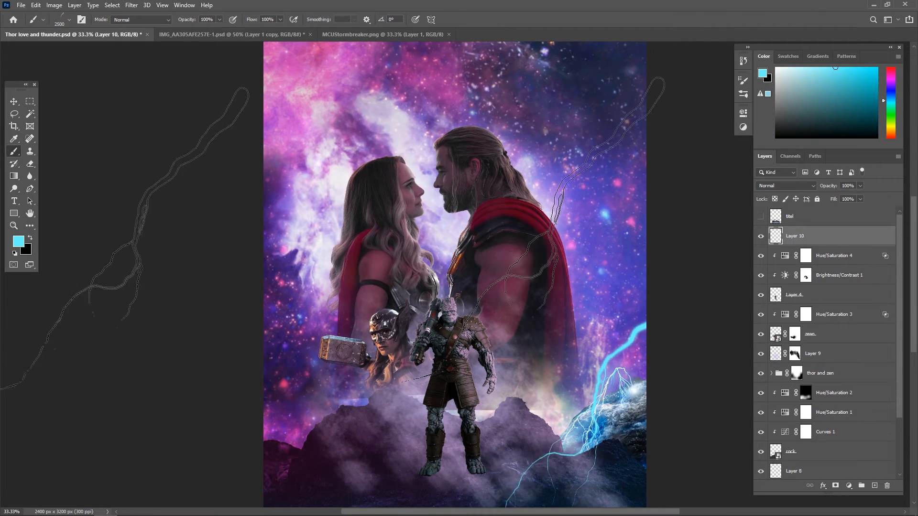
Stamp a white 2500 px lightning bolt rotated to 79° across the poster's lower left on the new layer.
{"action": "key", "text": "d"}
{"action": "key", "text": "x"}
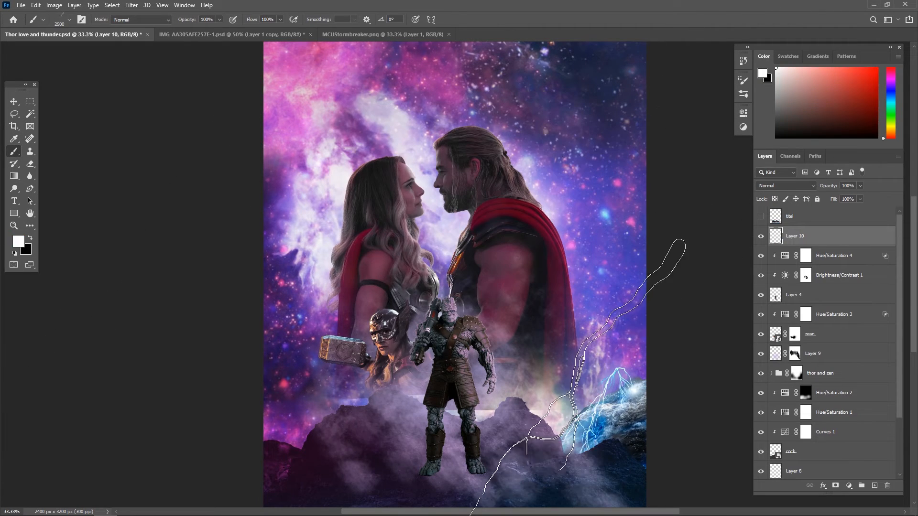
{"action": "key", "text": "ctrl+minus"}
{"action": "right_click", "coordinate": [451, 378]}
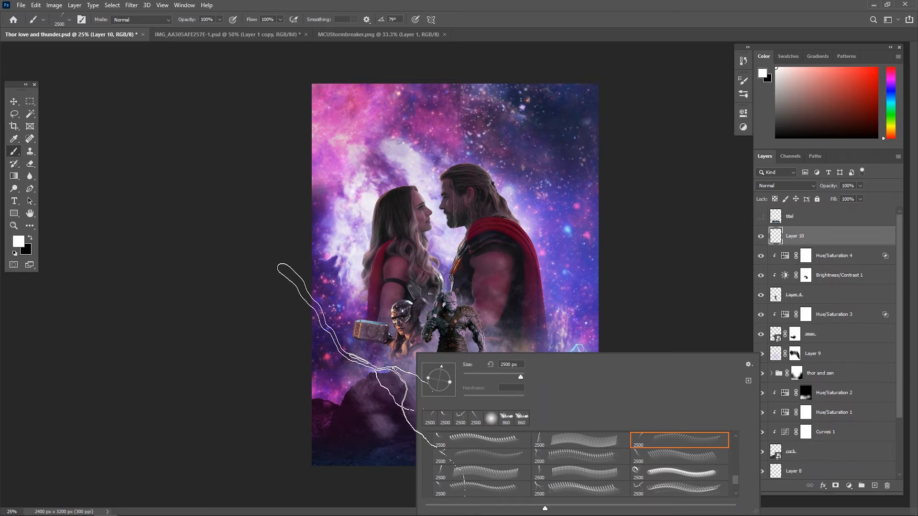
{"action": "left_click", "coordinate": [394, 364]}
{"action": "key", "text": "ctrl+plus"}
Apply a bright blue Drop Shadow to the lightning layer.
{"action": "double_click", "coordinate": [855, 236]}
{"action": "left_click", "coordinate": [535, 256]}
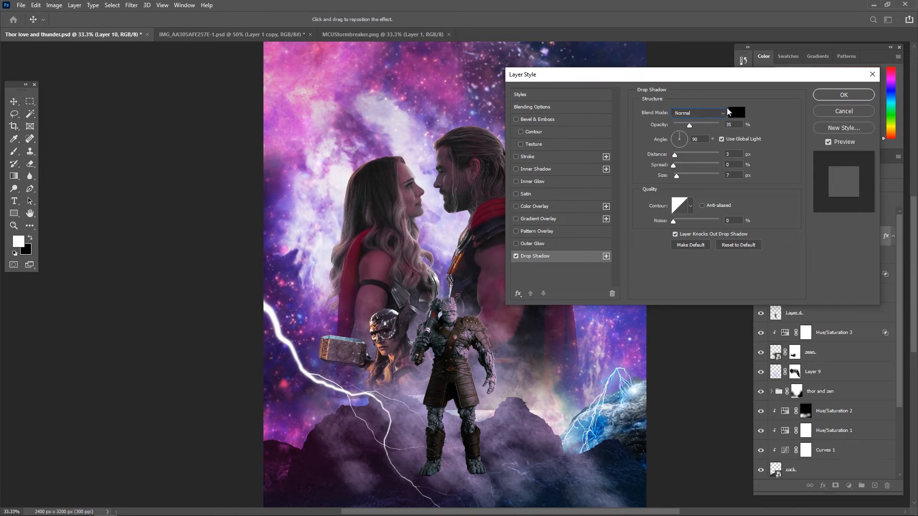
{"action": "left_click", "coordinate": [736, 113]}
{"action": "left_click", "coordinate": [549, 117]}
Add a second Drop Shadow to the lightning with 0 px distance, 5% spread and 114 px size.
{"action": "left_click", "coordinate": [606, 257]}
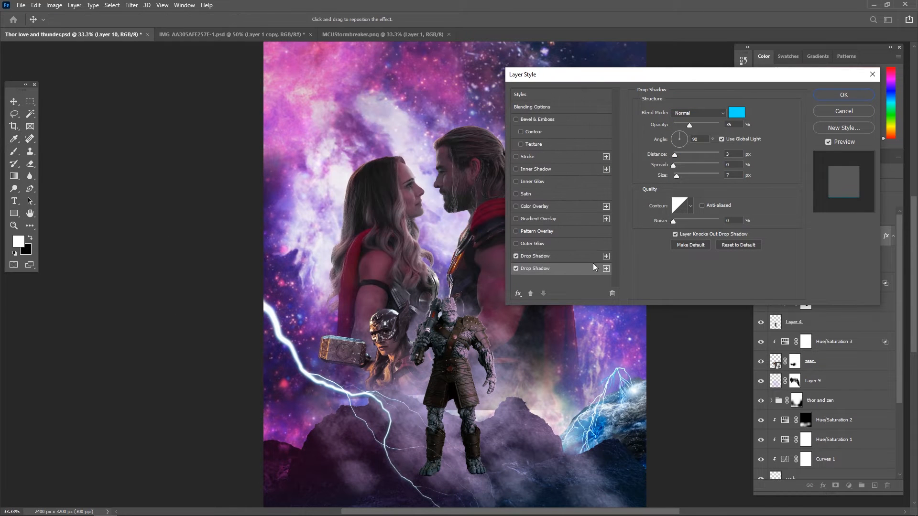
{"action": "mouse_move", "coordinate": [674, 165]}
{"action": "left_mouse_down"}
{"action": "mouse_move", "coordinate": [686, 176]}
{"action": "mouse_move", "coordinate": [673, 164]}
{"action": "left_mouse_up"}
{"action": "left_click_drag", "start_coordinate": [683, 176], "coordinate": [696, 176]}
{"action": "left_click", "coordinate": [675, 165]}
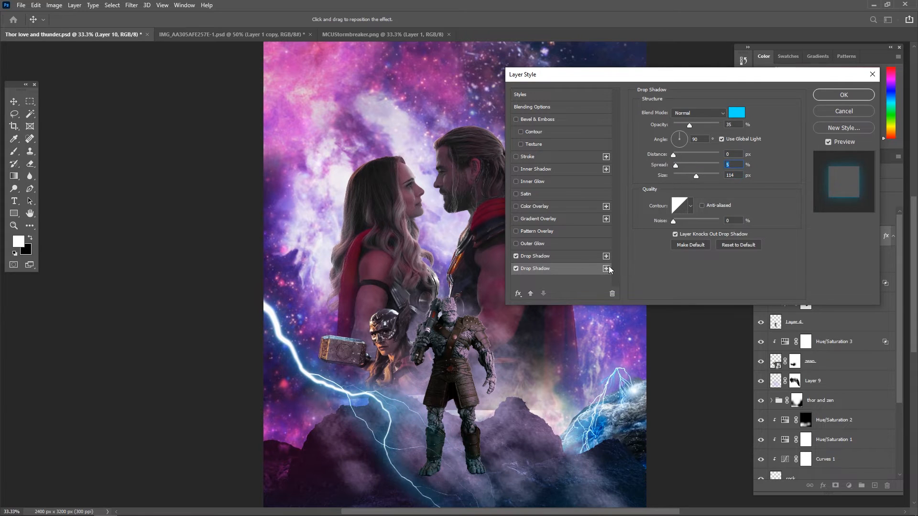
Change the upper Drop Shadow's colour to light cyan, set its distance to 0 px and adjust its size.
{"action": "left_click", "coordinate": [517, 259]}
{"action": "left_click", "coordinate": [737, 112]}
{"action": "left_click", "coordinate": [549, 117]}
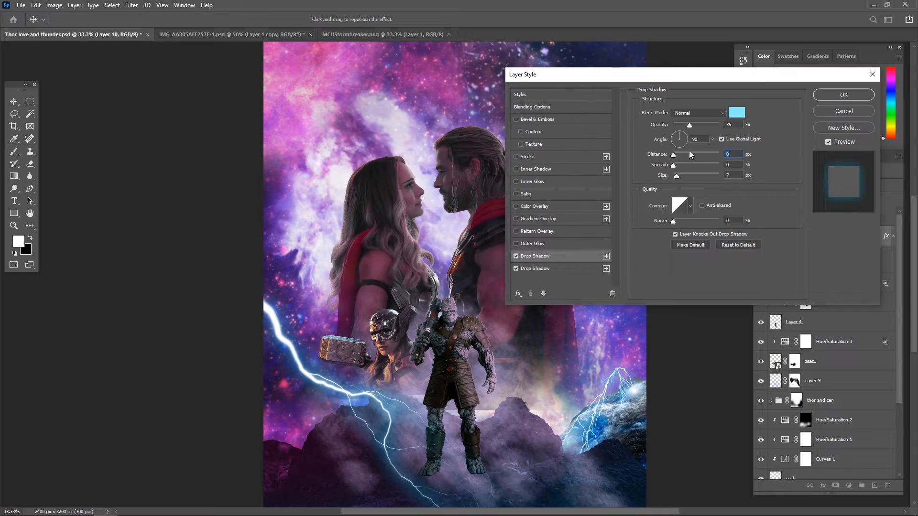
{"action": "left_click_drag", "start_coordinate": [675, 155], "coordinate": [686, 175]}
Set the lower Drop Shadow to 1% spread and 59 px size, trying other blend modes before choosing Normal.
{"action": "left_click", "coordinate": [571, 271]}
{"action": "left_click", "coordinate": [698, 113]}
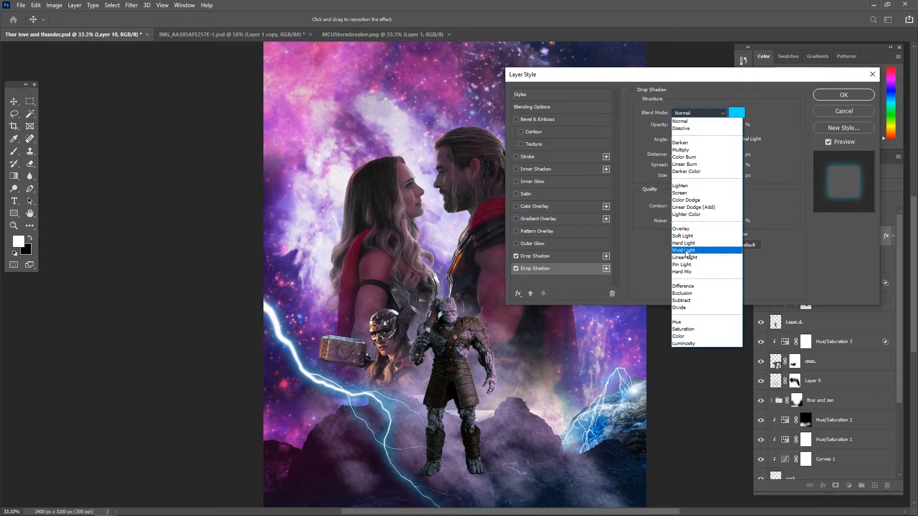
{"action": "left_click", "coordinate": [690, 154]}
{"action": "left_click", "coordinate": [698, 113]}
{"action": "left_click", "coordinate": [688, 120]}
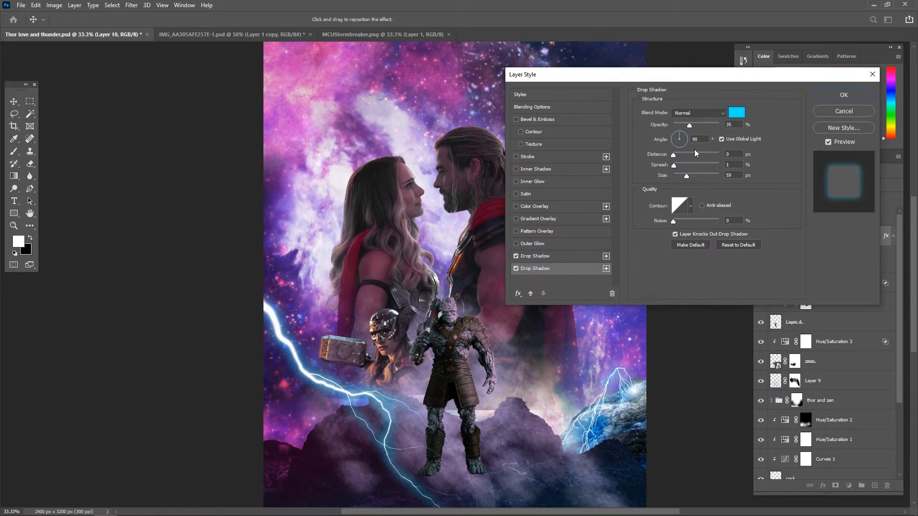
Change the lower Drop Shadow's colour to a lighter cyan and apply the lightning's layer style.
{"action": "left_click", "coordinate": [736, 113]}
{"action": "left_click", "coordinate": [414, 126]}
{"action": "left_click", "coordinate": [536, 116]}
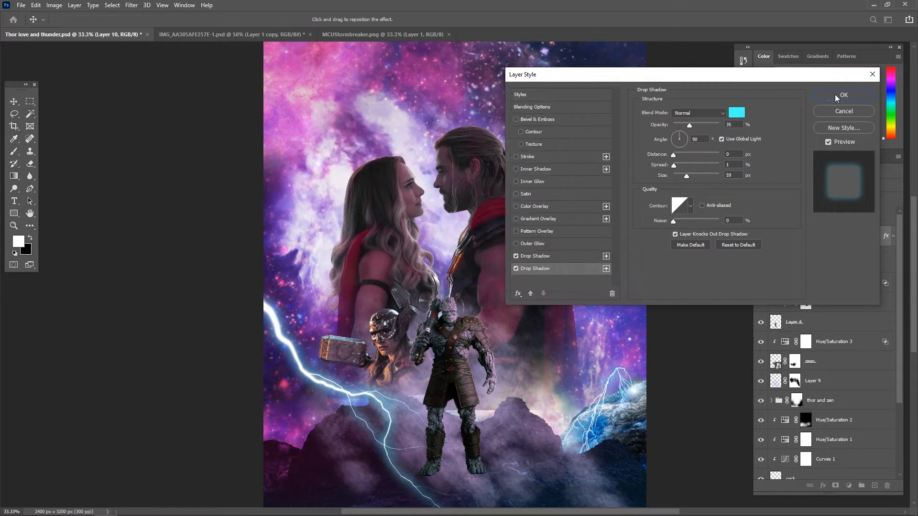
{"action": "left_click", "coordinate": [837, 96]}
Add a layer above the lightning with a soft round brush ready, and set its blend mode to Linear Dodge (Add).
{"action": "left_click", "coordinate": [874, 486]}
{"action": "right_click", "coordinate": [516, 307]}
{"action": "left_click", "coordinate": [613, 372]}
{"action": "left_click", "coordinate": [341, 349]}
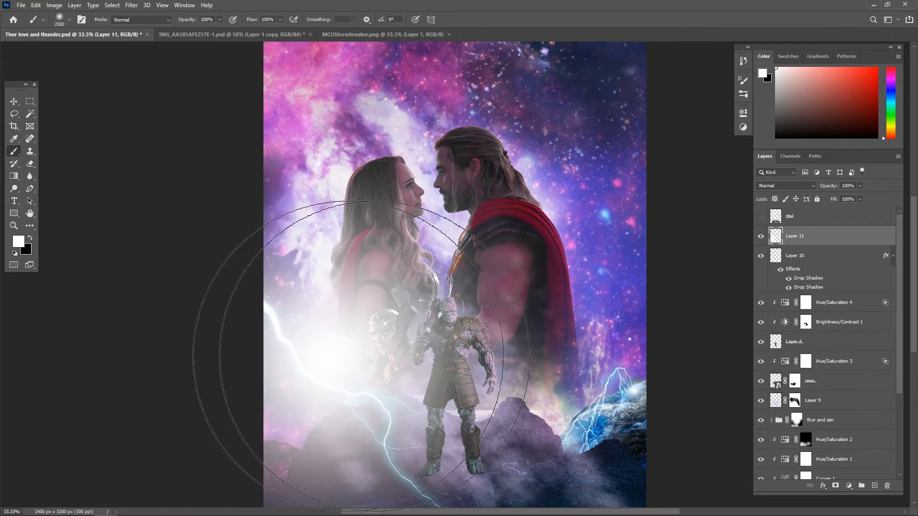
{"action": "key", "text": "ctrl+z"}
{"action": "left_click", "coordinate": [786, 185]}
{"action": "left_click", "coordinate": [782, 282]}
Paint a soft light-cyan glow over the lightning bolt and the electrified rocks, using a smaller brush at reduced opacity.
{"action": "left_click", "coordinate": [18, 241]}
{"action": "left_click", "coordinate": [465, 182]}
{"action": "left_click", "coordinate": [409, 121]}
{"action": "left_click", "coordinate": [550, 118]}
{"action": "key", "text": "b"}
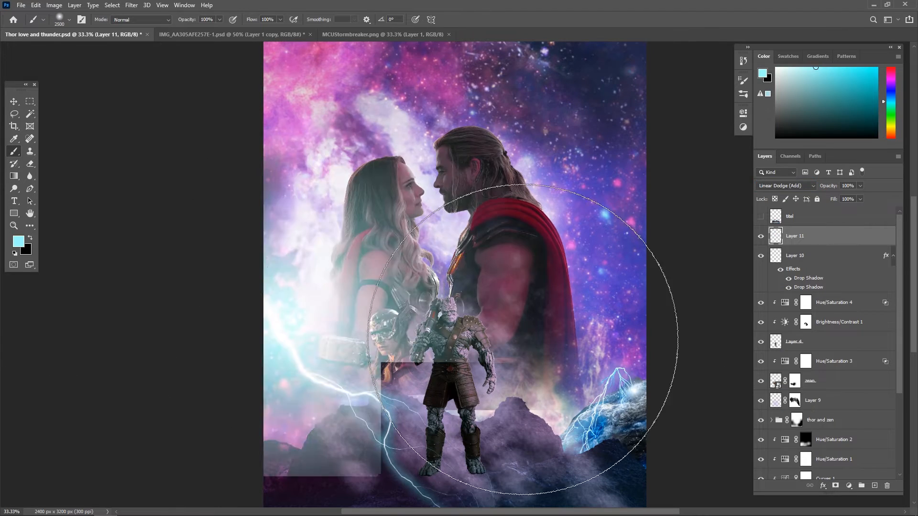
{"action": "key", "text": "bracketleft"}
{"action": "key", "text": "bracketleft"}
{"action": "key", "text": "bracketleft"}
{"action": "key", "text": "bracketleft"}
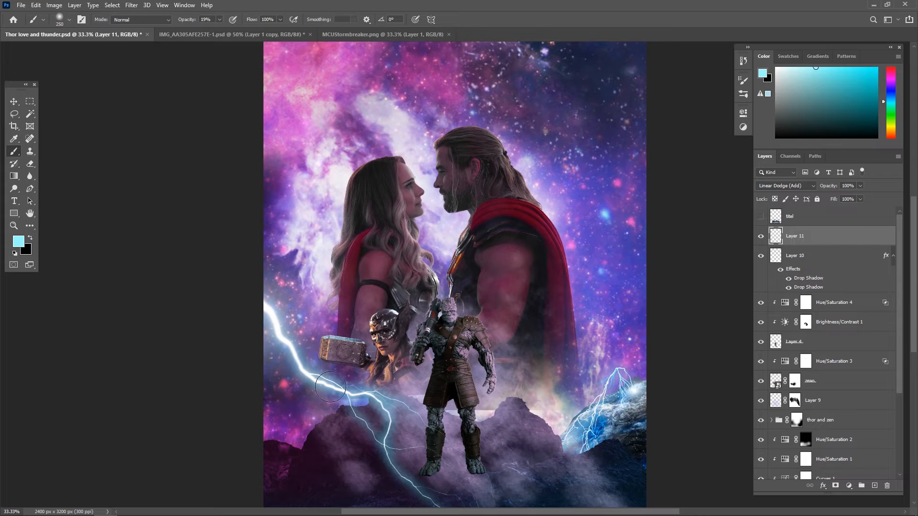
{"action": "left_click_drag", "start_coordinate": [432, 433], "coordinate": [427, 373]}
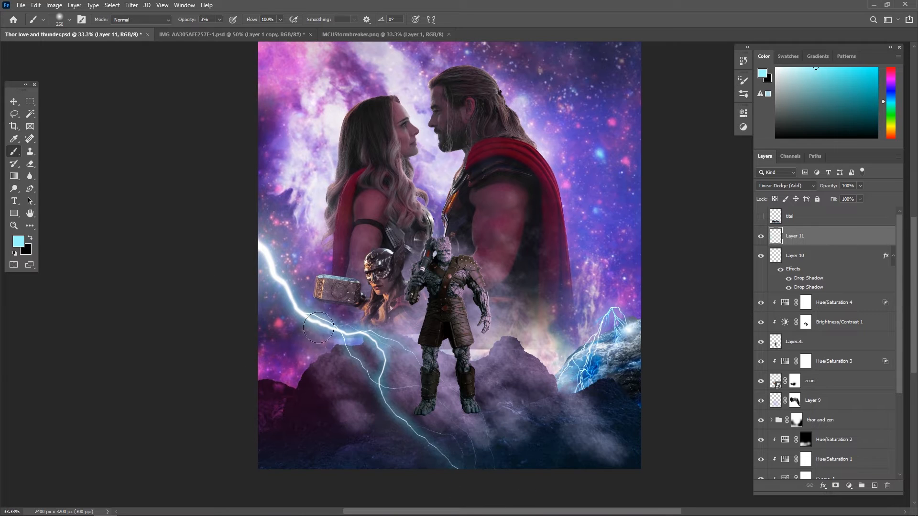
{"action": "left_click_drag", "start_coordinate": [582, 352], "coordinate": [522, 385]}
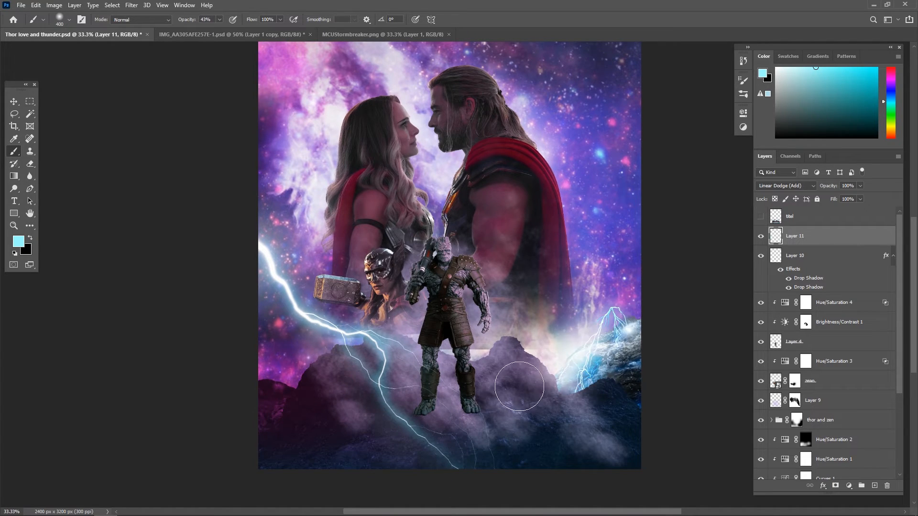
{"action": "scroll", "coordinate": [806, 403], "scroll_direction": "down", "scroll_amount": 3}
{"action": "left_click", "coordinate": [837, 323]}
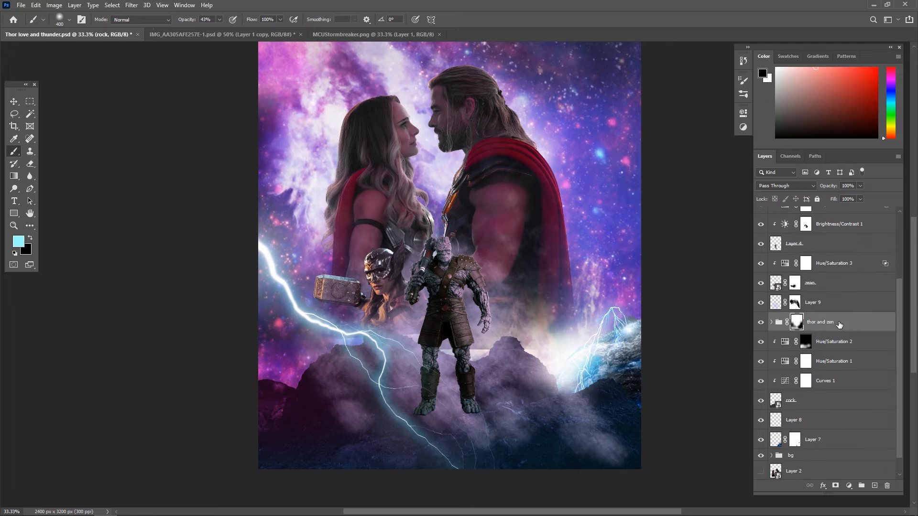
{"action": "left_click", "coordinate": [849, 485]}
{"action": "left_click", "coordinate": [867, 347]}
{"action": "left_click", "coordinate": [660, 273]}
{"action": "left_click", "coordinate": [716, 109]}
{"action": "key", "text": "ctrl+z"}
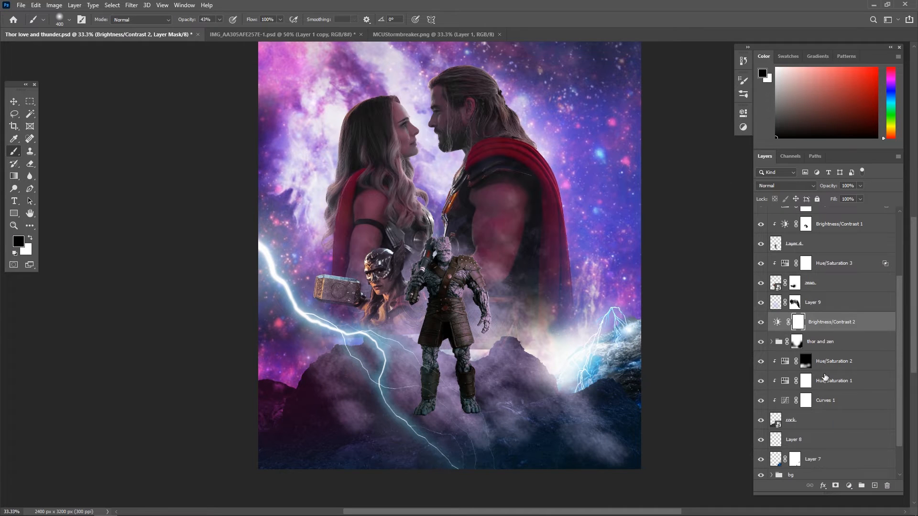
{"action": "key", "text": "ctrl+z"}
Add a clipped Brightness/Contrast adjustment above Hue/Saturation 2 for the rocks, raising both brightness and contrast.
{"action": "scroll", "coordinate": [815, 390], "scroll_direction": "down", "scroll_amount": 1}
{"action": "left_click", "coordinate": [834, 322]}
{"action": "left_click", "coordinate": [848, 485]}
{"action": "left_click", "coordinate": [866, 347]}
{"action": "left_click", "coordinate": [661, 271]}
{"action": "left_click_drag", "start_coordinate": [661, 166], "coordinate": [718, 167]}
{"action": "left_click_drag", "start_coordinate": [662, 187], "coordinate": [765, 193]}
{"action": "left_click", "coordinate": [717, 109]}
{"action": "key", "text": "ctrl+i"}
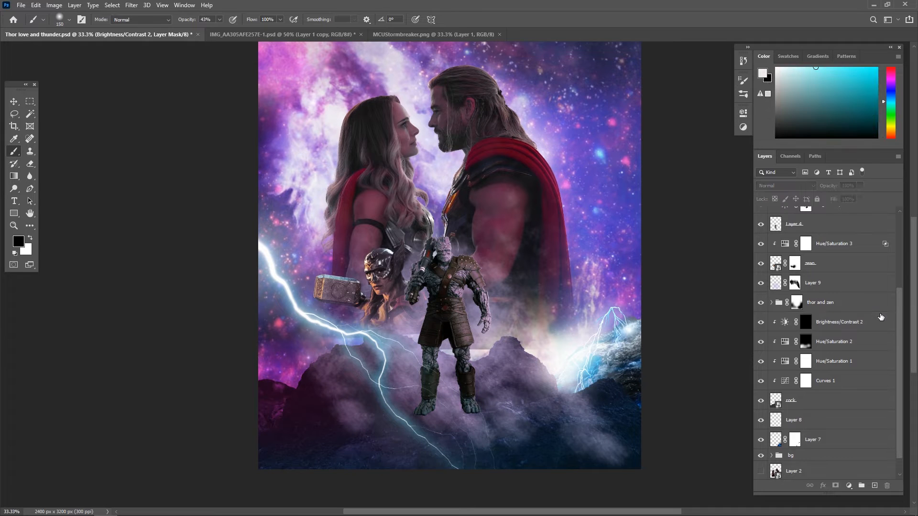
{"action": "double_click", "coordinate": [878, 321]}
{"action": "left_click", "coordinate": [872, 75]}
{"action": "key", "text": "ctrl+z"}
Limit the rocks' Brightness/Contrast adjustment to lighter areas by raising the Underlying Layer black point in Blend If.
{"action": "left_click", "coordinate": [784, 322]}
{"action": "double_click", "coordinate": [879, 321]}
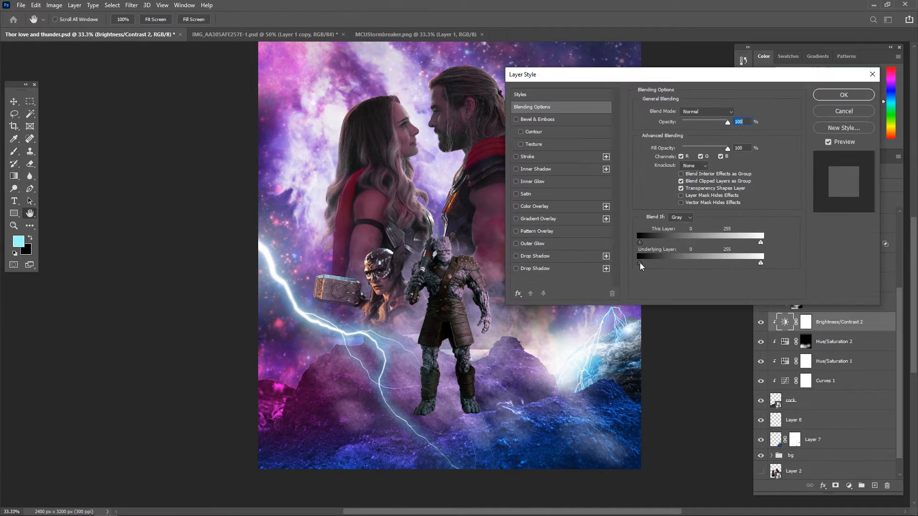
{"action": "mouse_move", "coordinate": [640, 263]}
{"action": "left_mouse_down"}
{"action": "mouse_move", "coordinate": [657, 268]}
{"action": "mouse_move", "coordinate": [646, 265]}
{"action": "left_mouse_up"}
{"action": "key", "text": "Return"}
{"action": "key", "text": "b"}
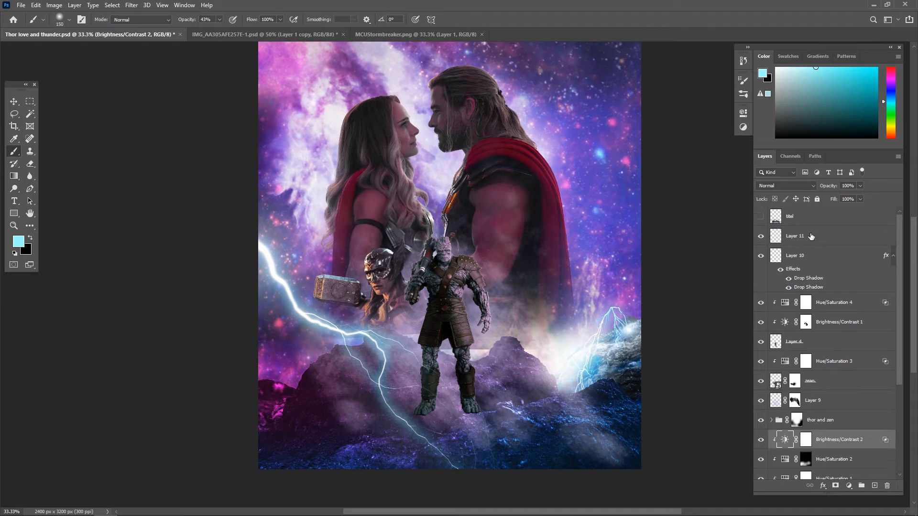
{"action": "key", "text": "bracketright"}
{"action": "key", "text": "bracketright"}
{"action": "key", "text": "bracketright"}
{"action": "key", "text": "bracketright"}
{"action": "key", "text": "bracketright"}
{"action": "key", "text": "bracketright"}
{"action": "key", "text": "bracketright"}
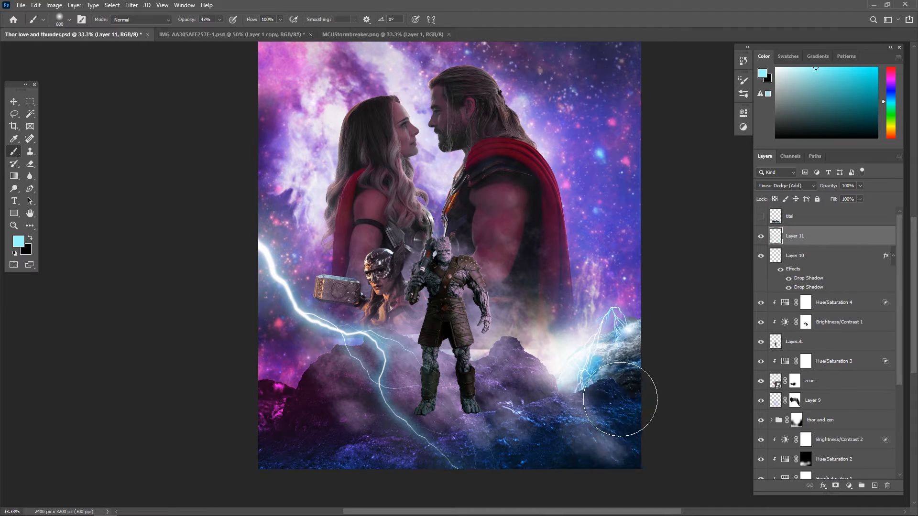
{"action": "key", "text": "ctrl+z"}
Paint a faint white glow over the lower-right rocks on the Linear Dodge layer, using a flattened 1700 px brush at 10% opacity.
{"action": "left_click", "coordinate": [18, 241]}
{"action": "left_click", "coordinate": [334, 121]}
{"action": "left_click", "coordinate": [549, 118]}
{"action": "left_click_drag", "start_coordinate": [219, 19], "coordinate": [205, 33]}
{"action": "key", "text": "bracketright"}
{"action": "key", "text": "bracketright"}
{"action": "key", "text": "bracketright"}
{"action": "key", "text": "bracketright"}
{"action": "key", "text": "bracketright"}
{"action": "key", "text": "bracketright"}
{"action": "key", "text": "bracketright"}
{"action": "key", "text": "bracketright"}
{"action": "key", "text": "bracketright"}
{"action": "key", "text": "bracketright"}
{"action": "key", "text": "bracketright"}
{"action": "left_click", "coordinate": [578, 420]}
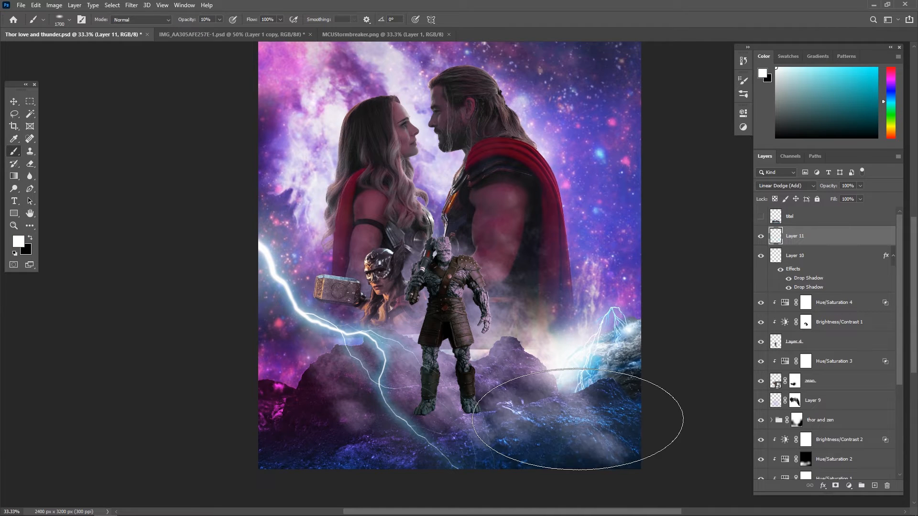
Show the title layer and convert the lightning and glow layers into one smart object.
{"action": "left_click", "coordinate": [760, 217]}
{"action": "key", "text": "v"}
{"action": "left_click", "coordinate": [761, 256]}
{"action": "left_click", "coordinate": [760, 256]}
{"action": "left_click", "coordinate": [827, 255], "text": "shift"}
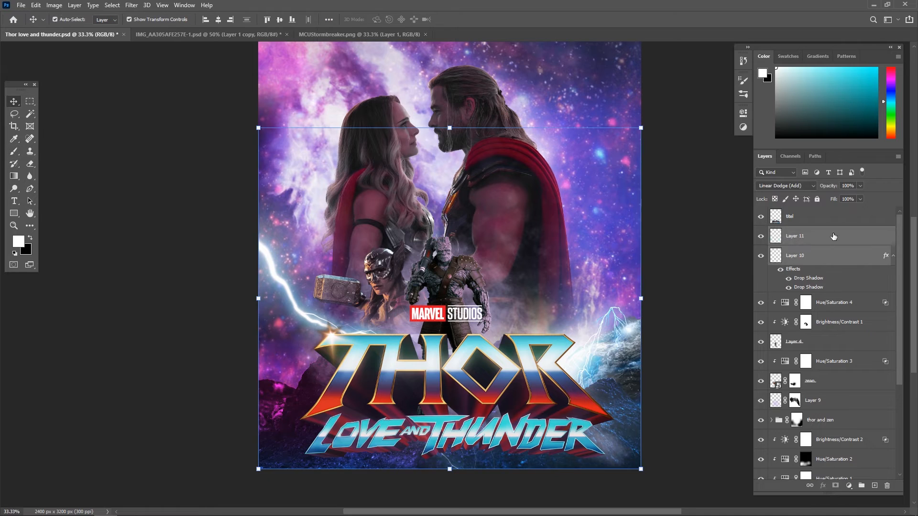
{"action": "key", "text": "F2"}
Flip the lightning horizontally and place it at the poster's right edge, striking behind the title.
{"action": "left_click_drag", "start_coordinate": [288, 298], "coordinate": [386, 213]}
{"action": "key", "text": "ctrl+t"}
{"action": "right_click", "coordinate": [384, 212]}
{"action": "left_click", "coordinate": [412, 360]}
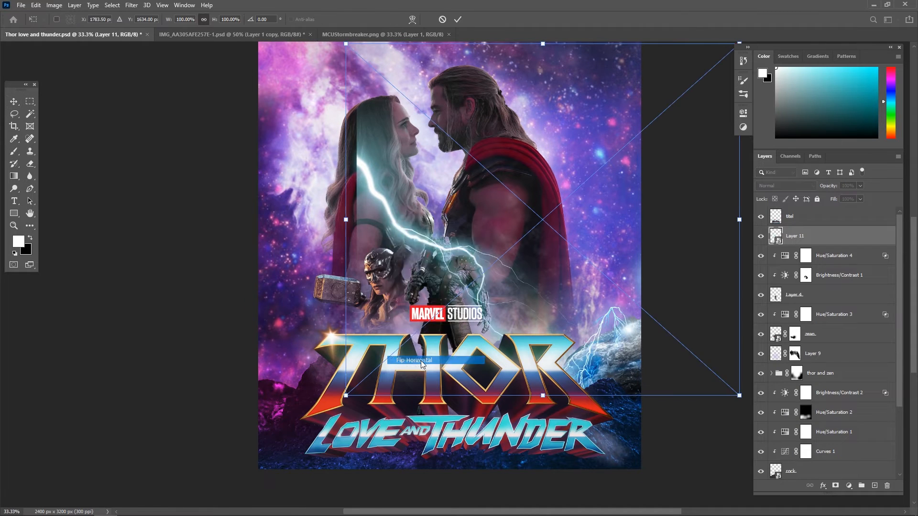
{"action": "left_click_drag", "start_coordinate": [621, 270], "coordinate": [543, 340]}
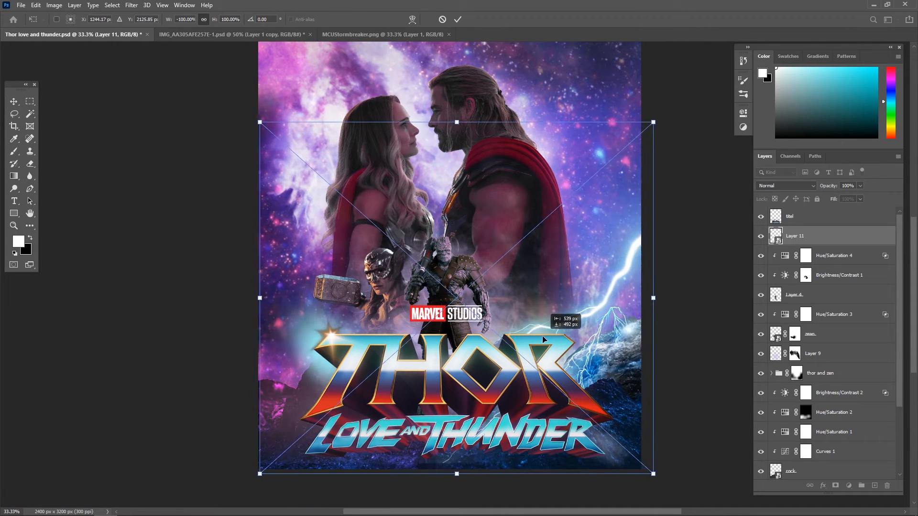
{"action": "key", "text": "Return"}
Add a layer mask to the flipped lightning and choose a soft round brush.
{"action": "left_click", "coordinate": [835, 485]}
{"action": "key", "text": "b"}
{"action": "key", "text": "x"}
{"action": "right_click", "coordinate": [285, 218]}
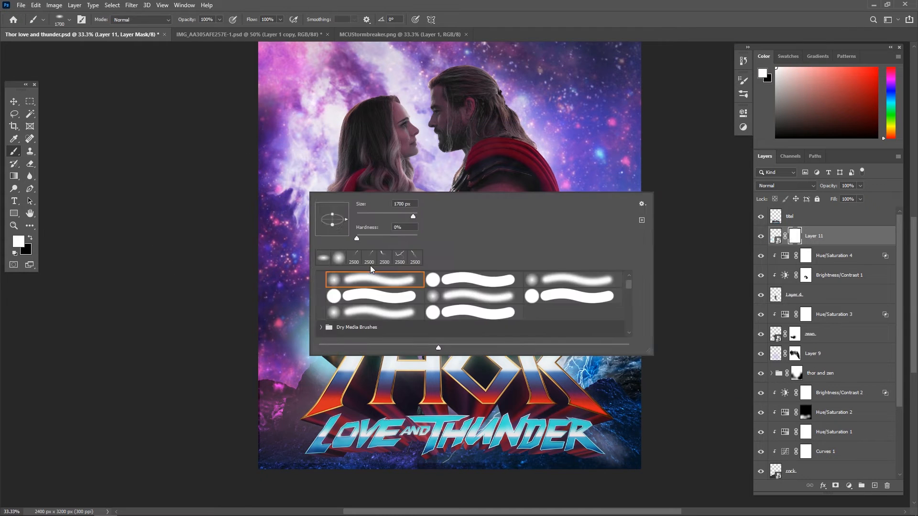
{"action": "double_click", "coordinate": [371, 276]}
{"action": "right_click", "coordinate": [261, 314]}
{"action": "key", "text": "Return"}
Paint black on the lightning's mask with a 400 px soft brush to hide the stray glow left of the title.
{"action": "key", "text": "bracketleft"}
{"action": "key", "text": "bracketleft"}
{"action": "key", "text": "bracketleft"}
{"action": "key", "text": "bracketleft"}
{"action": "key", "text": "bracketleft"}
{"action": "key", "text": "bracketleft"}
{"action": "key", "text": "bracketleft"}
{"action": "key", "text": "bracketleft"}
{"action": "key", "text": "bracketleft"}
{"action": "key", "text": "bracketleft"}
{"action": "key", "text": "bracketleft"}
{"action": "key", "text": "bracketleft"}
{"action": "key", "text": "bracketleft"}
{"action": "key", "text": "x"}
{"action": "left_click_drag", "start_coordinate": [306, 318], "coordinate": [345, 345]}
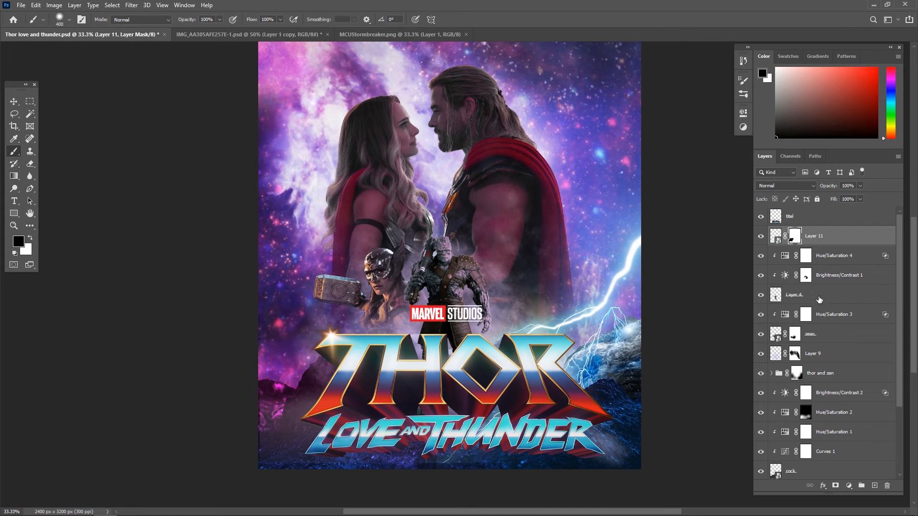
Delete the Hue/Saturation 4 layer and open the layer style settings of Brightness/Contrast 1.
{"action": "left_click", "coordinate": [819, 299]}
{"action": "left_click", "coordinate": [860, 260]}
{"action": "key", "text": "Delete"}
{"action": "double_click", "coordinate": [877, 258]}
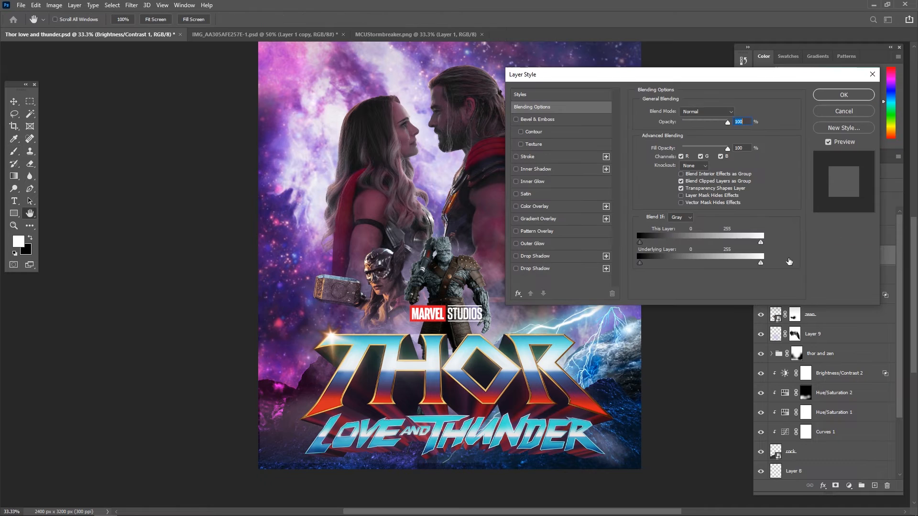
{"action": "left_click", "coordinate": [535, 168]}
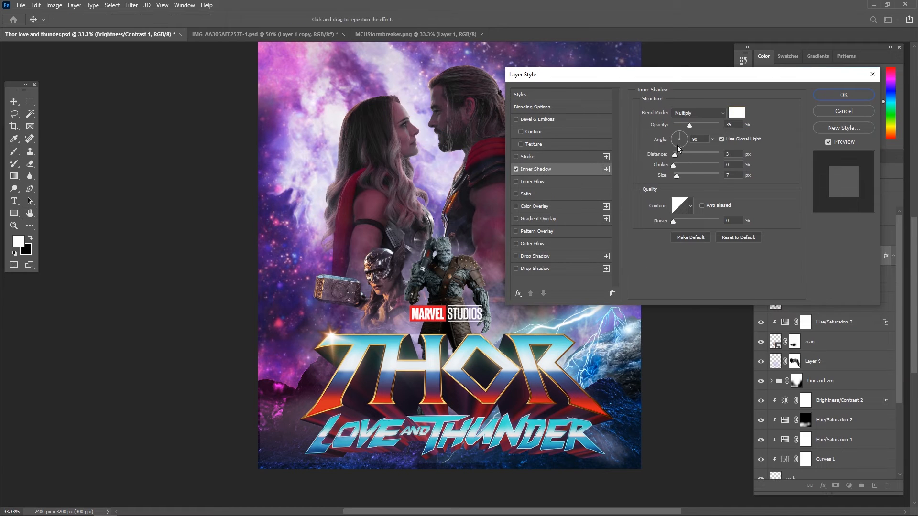
{"action": "left_click", "coordinate": [516, 169]}
{"action": "left_click", "coordinate": [532, 181]}
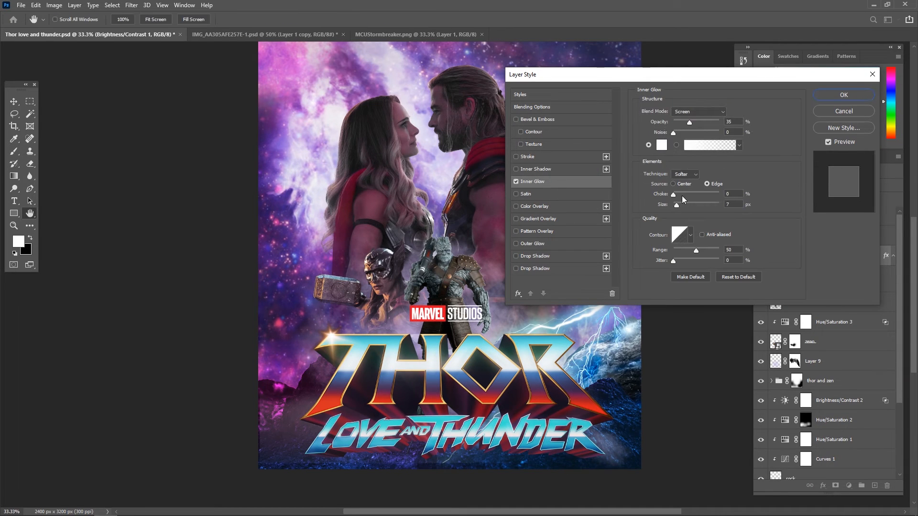
{"action": "left_click", "coordinate": [515, 182]}
Apply Bevel & Emboss with 1000% depth, 0 px size, 1 px soften, -7° angle, 21° altitude and 79% highlight opacity.
{"action": "left_click", "coordinate": [537, 119]}
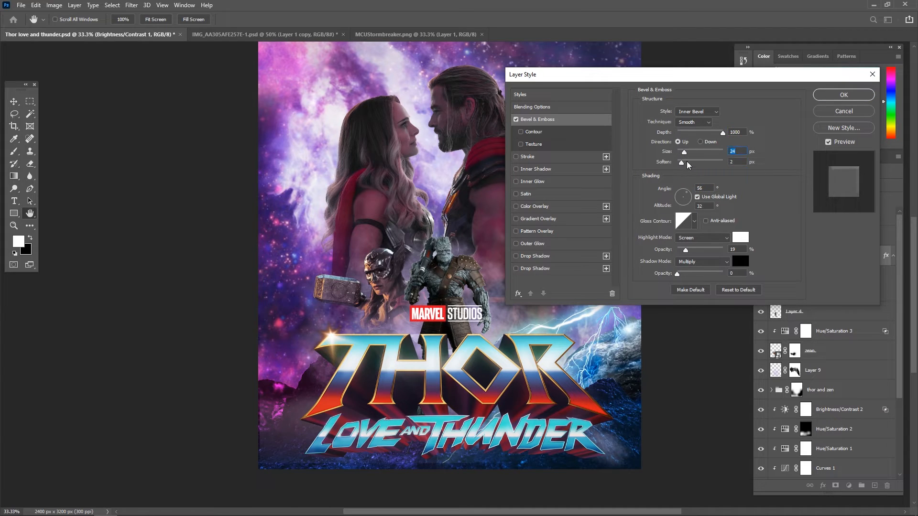
{"action": "left_click", "coordinate": [713, 249]}
{"action": "left_click_drag", "start_coordinate": [683, 152], "coordinate": [678, 152]}
{"action": "mouse_move", "coordinate": [686, 192]}
{"action": "left_mouse_down"}
{"action": "mouse_move", "coordinate": [684, 203]}
{"action": "mouse_move", "coordinate": [690, 199]}
{"action": "left_mouse_up"}
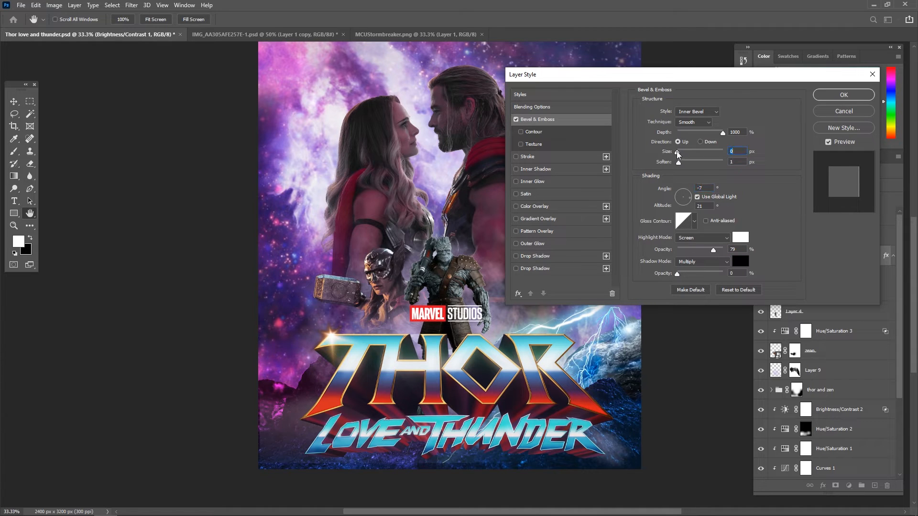
{"action": "key", "text": "Return"}
Add a white Solid Color fill clipped to the rock character and invert its mask to black.
{"action": "key", "text": "Return"}
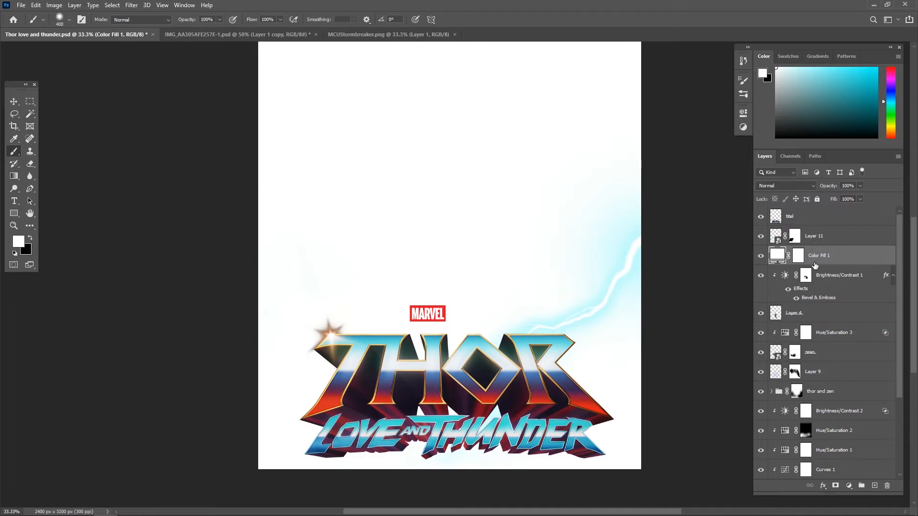
{"action": "left_click", "coordinate": [830, 265], "text": "alt"}
{"action": "left_click", "coordinate": [806, 255]}
{"action": "key", "text": "ctrl+i"}
Paint a soft rim light on the rock character's head and arm through the white fill's mask with a reduced-opacity brush.
{"action": "key", "text": "ctrl+plus"}
{"action": "key", "text": "ctrl+plus"}
{"action": "key", "text": "ctrl+plus"}
{"action": "key", "text": "ctrl+plus"}
{"action": "key", "text": "bracketleft"}
{"action": "key", "text": "bracketleft"}
{"action": "key", "text": "bracketleft"}
{"action": "key", "text": "bracketleft"}
{"action": "key", "text": "bracketleft"}
{"action": "key", "text": "bracketleft"}
{"action": "key", "text": "bracketleft"}
{"action": "key", "text": "bracketleft"}
{"action": "key", "text": "bracketleft"}
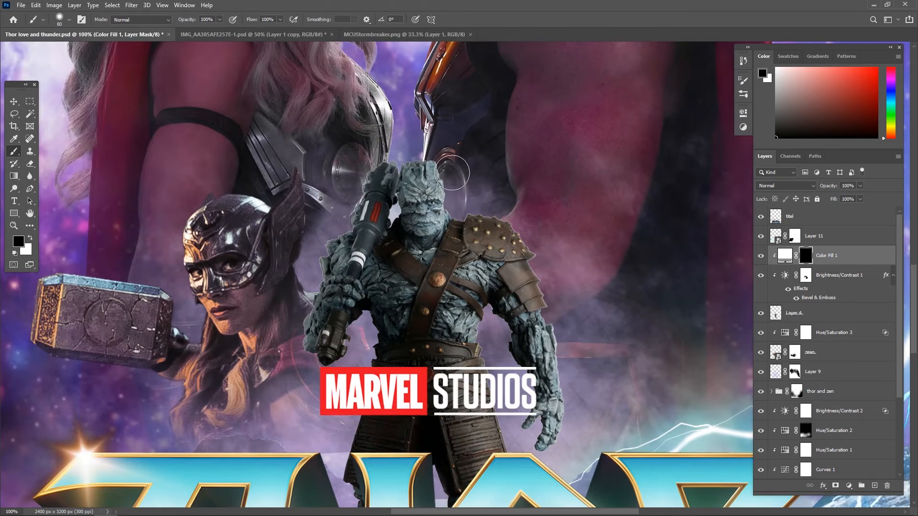
{"action": "left_click_drag", "start_coordinate": [190, 34], "coordinate": [184, 33]}
{"action": "left_click_drag", "start_coordinate": [427, 178], "coordinate": [435, 221]}
{"action": "mouse_move", "coordinate": [556, 323]}
{"action": "left_mouse_down"}
{"action": "mouse_move", "coordinate": [478, 325]}
{"action": "mouse_move", "coordinate": [492, 440]}
{"action": "left_mouse_up"}
Add fainter highlights to the rock character's chest and weapon side on the fill mask, using a 50 px brush at 8% opacity.
{"action": "left_click", "coordinate": [218, 20]}
{"action": "left_click_drag", "start_coordinate": [184, 33], "coordinate": [178, 33]}
{"action": "key", "text": "bracketleft"}
{"action": "key", "text": "bracketleft"}
{"action": "key", "text": "bracketleft"}
{"action": "mouse_move", "coordinate": [502, 272]}
{"action": "left_mouse_down"}
{"action": "mouse_move", "coordinate": [420, 259]}
{"action": "mouse_move", "coordinate": [375, 184]}
{"action": "mouse_move", "coordinate": [330, 349]}
{"action": "left_mouse_up"}
{"action": "left_click_drag", "start_coordinate": [368, 225], "coordinate": [373, 186]}
Raise the white fill's Underlying Layer black point in Blend If to restrict it to highlights, and compare it on and off.
{"action": "left_click", "coordinate": [856, 256]}
{"action": "left_click_drag", "start_coordinate": [640, 263], "coordinate": [731, 263]}
{"action": "left_click", "coordinate": [833, 95]}
{"action": "left_click", "coordinate": [761, 256]}
{"action": "left_click", "coordinate": [761, 256]}
{"action": "key", "text": "ctrl+minus"}
{"action": "key", "text": "ctrl+minus"}
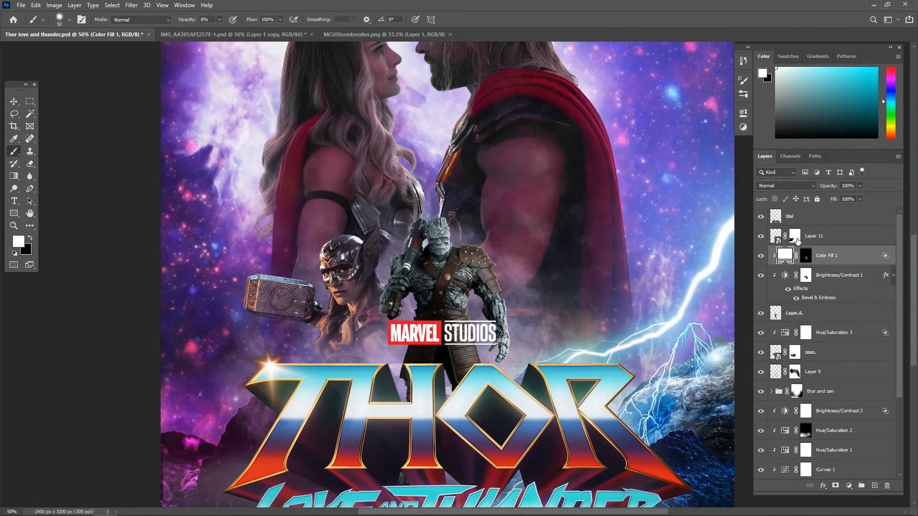
{"action": "key", "text": "ctrl+minus"}
Lower the Gaussian Blur smart filter radius on the nebula layer inside the bg group, and check Layer 6's opacity.
{"action": "scroll", "coordinate": [823, 407], "scroll_direction": "down", "scroll_amount": 3}
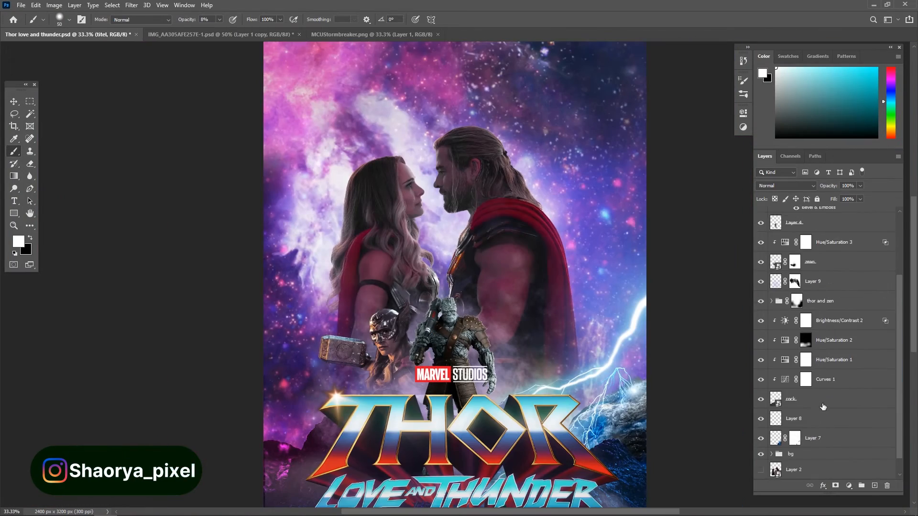
{"action": "scroll", "coordinate": [831, 381], "scroll_direction": "up", "scroll_amount": 2}
{"action": "scroll", "coordinate": [821, 432], "scroll_direction": "down", "scroll_amount": 3}
{"action": "left_click", "coordinate": [821, 437]}
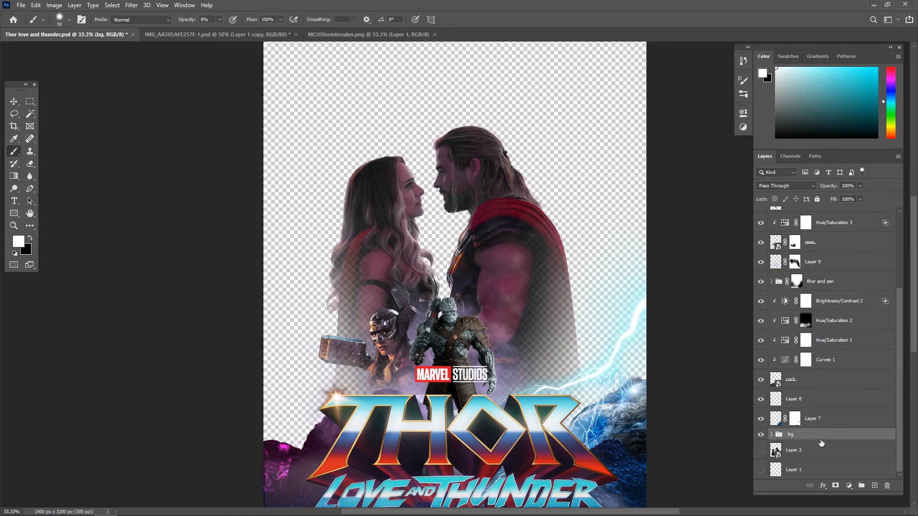
{"action": "key", "text": "ctrl+z"}
{"action": "double_click", "coordinate": [824, 474]}
{"action": "mouse_move", "coordinate": [541, 266]}
{"action": "left_mouse_down"}
{"action": "mouse_move", "coordinate": [503, 269]}
{"action": "mouse_move", "coordinate": [527, 270]}
{"action": "left_mouse_up"}
{"action": "key", "text": "Return"}
{"action": "key", "text": "b"}
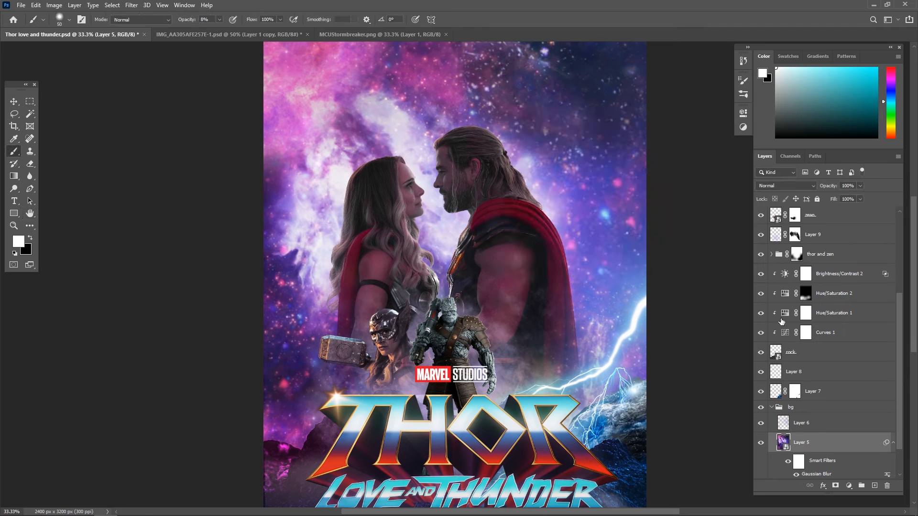
{"action": "left_click", "coordinate": [823, 422]}
{"action": "left_click_drag", "start_coordinate": [859, 185], "coordinate": [873, 196]}
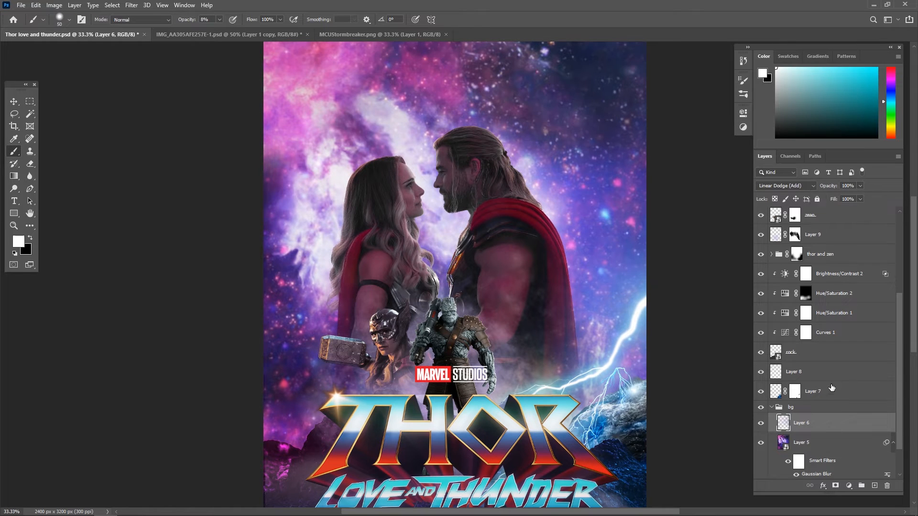
Convert Layer 7 to a smart object and apply a slight Gaussian Blur to it.
{"action": "scroll", "coordinate": [822, 410], "scroll_direction": "up", "scroll_amount": 1}
{"action": "left_click", "coordinate": [822, 411]}
{"action": "right_click", "coordinate": [826, 414]}
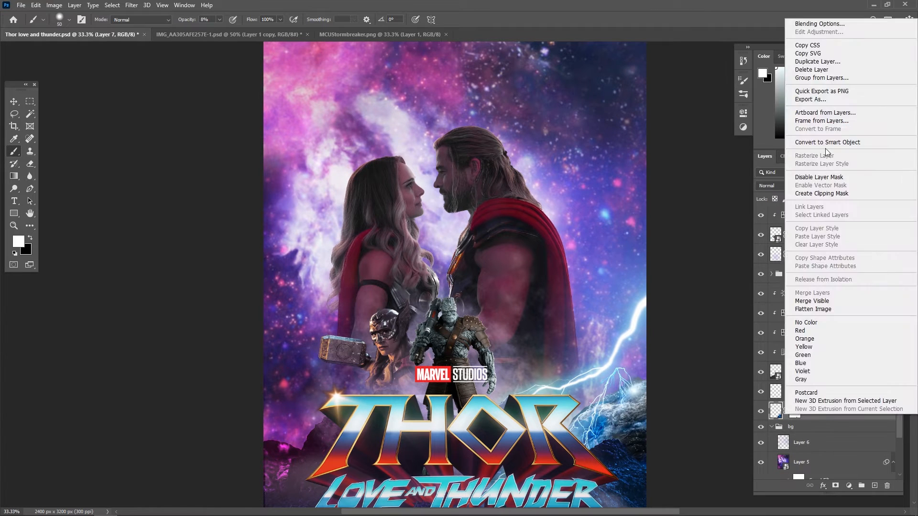
{"action": "left_click", "coordinate": [128, 5]}
{"action": "mouse_move", "coordinate": [143, 118]}
{"action": "left_click", "coordinate": [262, 150]}
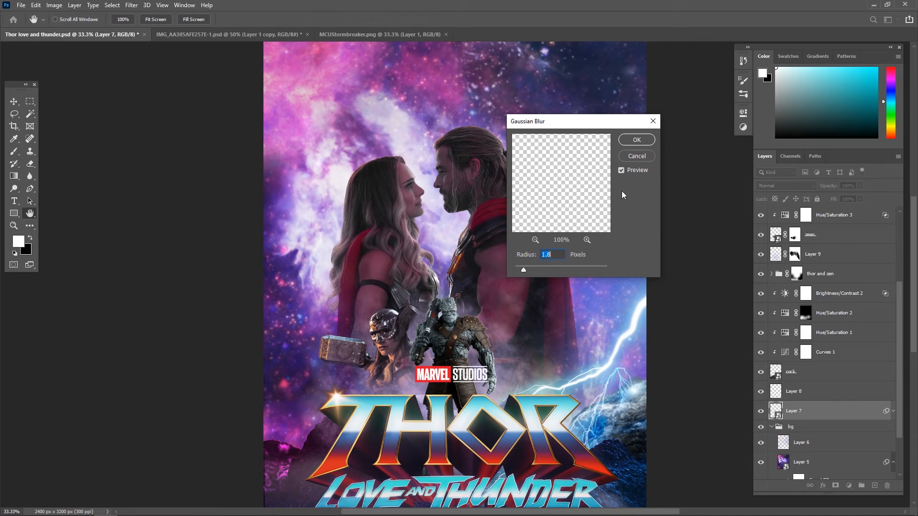
{"action": "left_click_drag", "start_coordinate": [570, 272], "coordinate": [519, 267]}
{"action": "key", "text": "Return"}
Add a new layer named dust directly above the lightning's Layer 11.
{"action": "scroll", "coordinate": [826, 372], "scroll_direction": "up", "scroll_amount": 3}
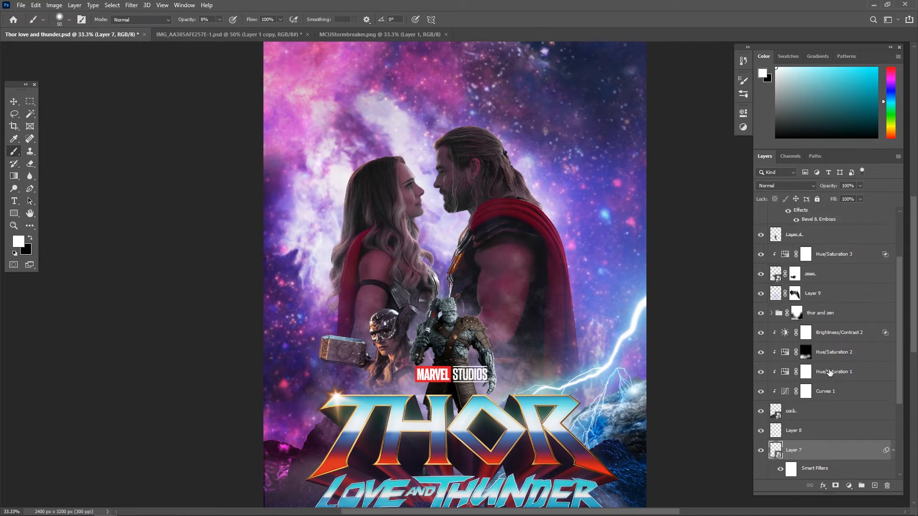
{"action": "left_click", "coordinate": [846, 239]}
{"action": "left_click", "coordinate": [874, 486]}
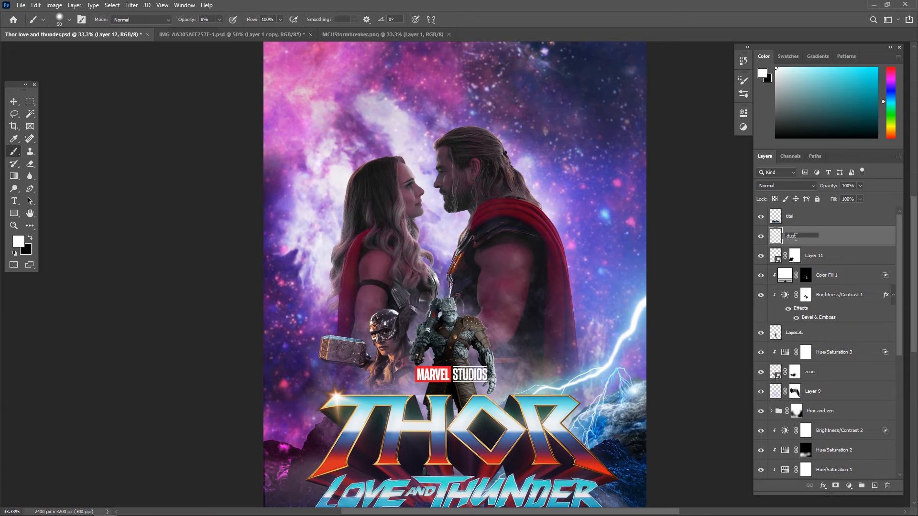
{"action": "key", "text": "Return"}
Paint white dust specks around the upper end of the lightning bolt with a scattered particle brush at 100% opacity.
{"action": "right_click", "coordinate": [487, 206]}
{"action": "scroll", "coordinate": [609, 322], "scroll_direction": "down", "scroll_amount": 4}
{"action": "scroll", "coordinate": [574, 321], "scroll_direction": "up", "scroll_amount": 2}
{"action": "left_click", "coordinate": [497, 323]}
{"action": "left_click", "coordinate": [541, 342]}
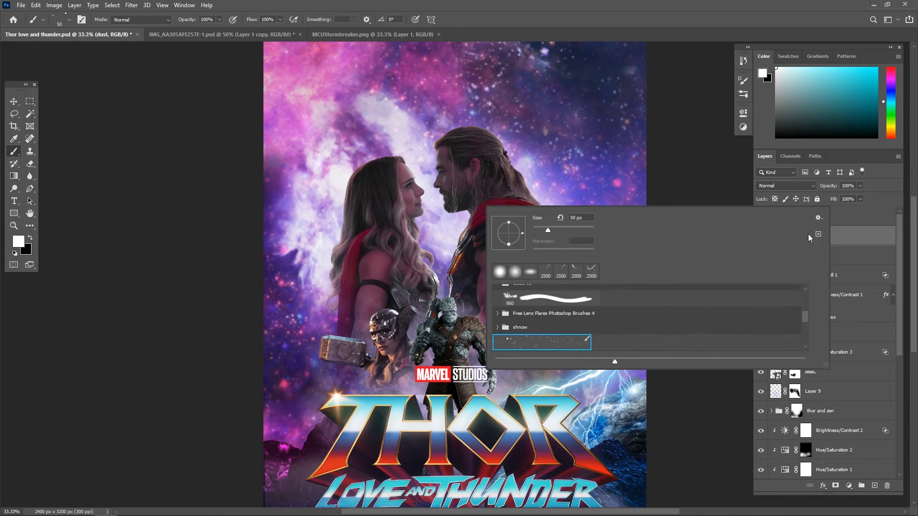
{"action": "key", "text": "Return"}
{"action": "key", "text": "bracketright"}
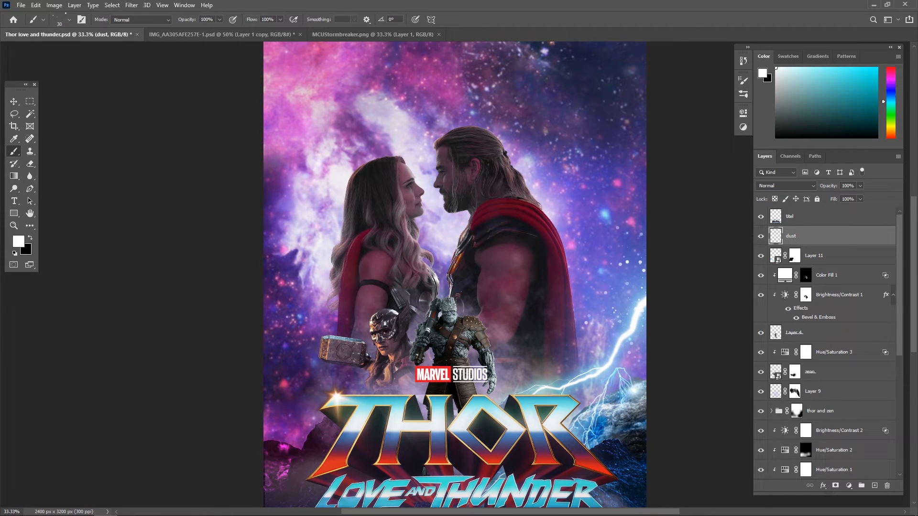
{"action": "key", "text": "ctrl+plus"}
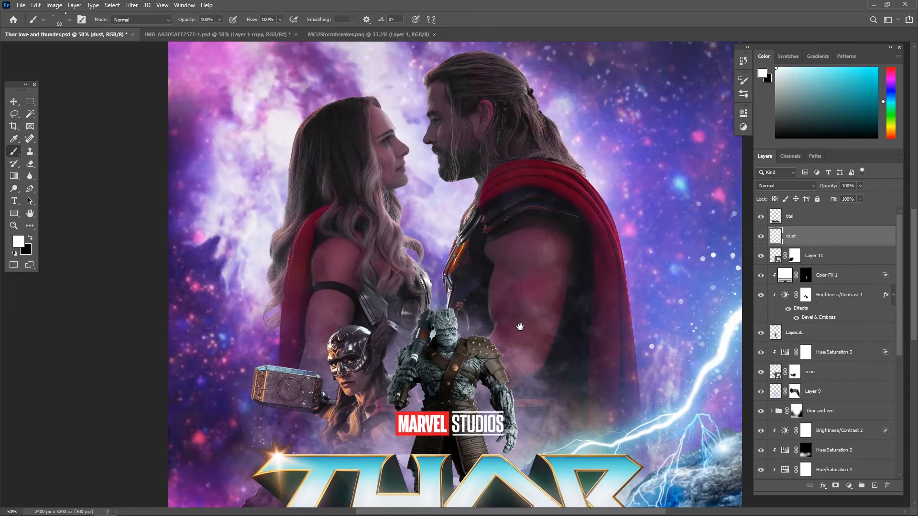
{"action": "left_click_drag", "start_coordinate": [521, 327], "coordinate": [474, 239]}
{"action": "key", "text": "e"}
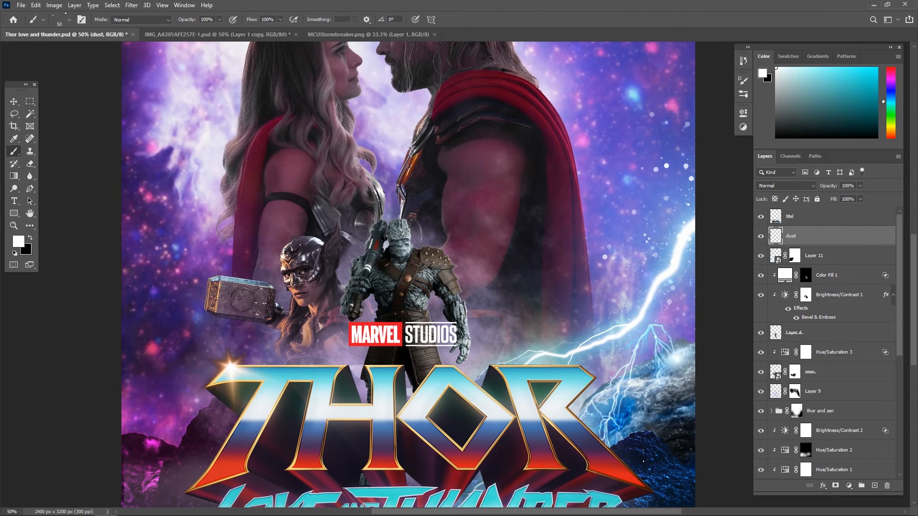
Set the opacity of the Hue/Saturation 2 adjustment to 60% and check the rock and character tones.
{"action": "scroll", "coordinate": [806, 391], "scroll_direction": "down", "scroll_amount": 5}
{"action": "left_click", "coordinate": [805, 373]}
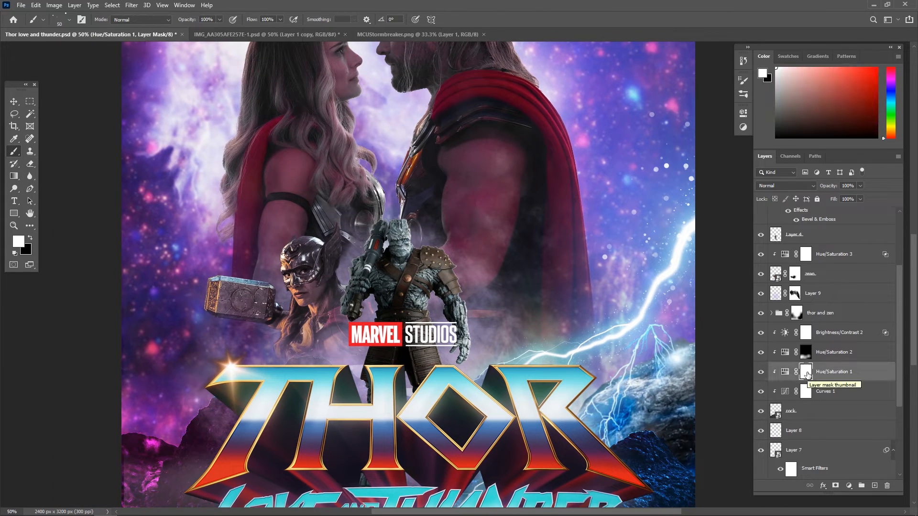
{"action": "left_click", "coordinate": [765, 356]}
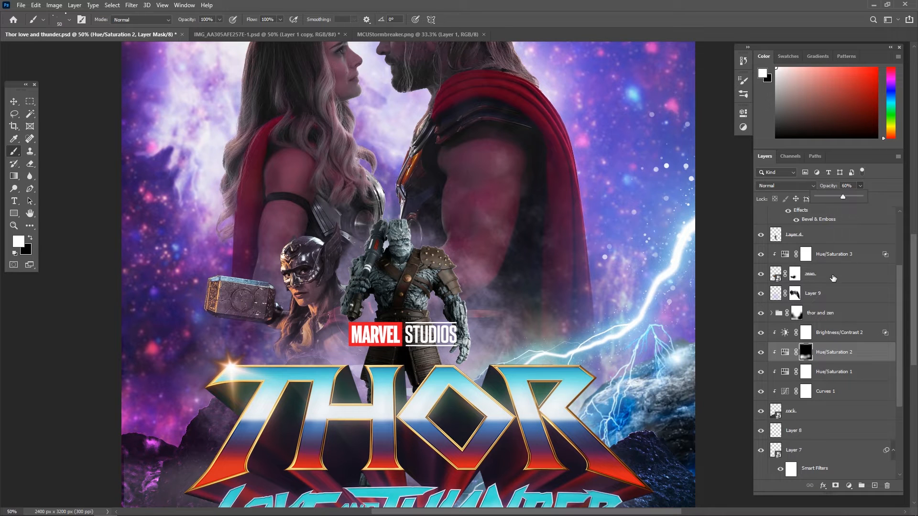
{"action": "left_click", "coordinate": [834, 254]}
{"action": "key", "text": "ctrl+minus"}
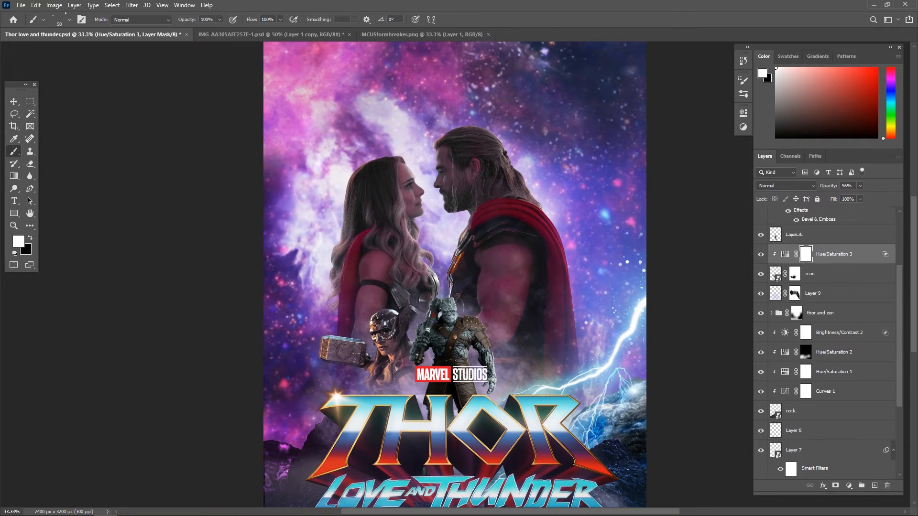
Duplicate the dust layer and lightning Layer 11 together, and flip the copies horizontally.
{"action": "scroll", "coordinate": [849, 256], "scroll_direction": "up", "scroll_amount": 7}
{"action": "left_click", "coordinate": [816, 239]}
{"action": "left_click", "coordinate": [847, 257], "text": "shift"}
{"action": "key", "text": "ctrl+j"}
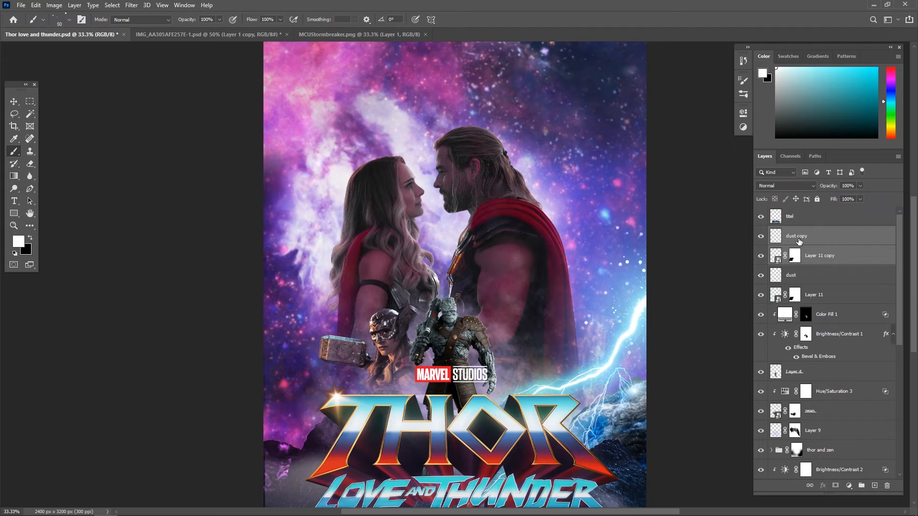
{"action": "key", "text": "v"}
{"action": "right_click", "coordinate": [569, 184]}
{"action": "left_click", "coordinate": [593, 350]}
Raise the copied lightning and dust above the title layer and position them beside the long-haired woman, striking toward the helmeted character.
{"action": "key", "text": "ctrl+bracketright"}
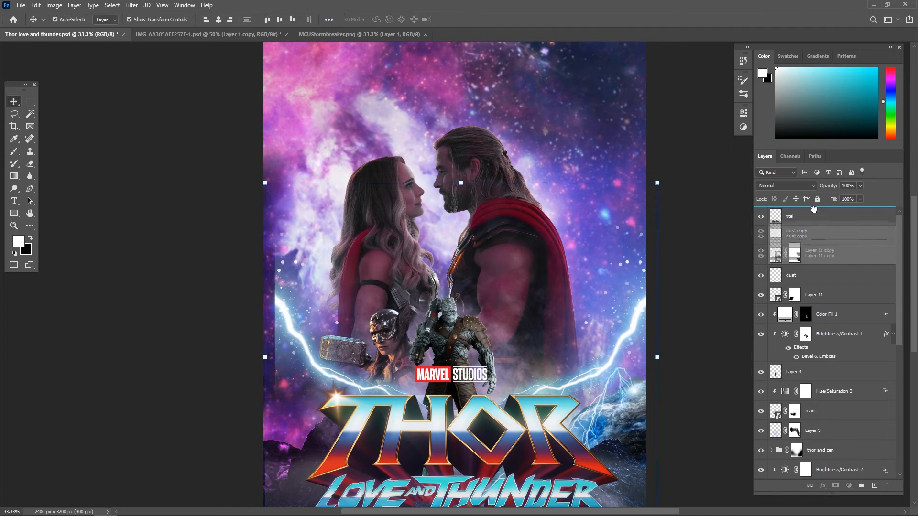
{"action": "left_click_drag", "start_coordinate": [307, 378], "coordinate": [332, 266]}
{"action": "key", "text": "ctrl+minus"}
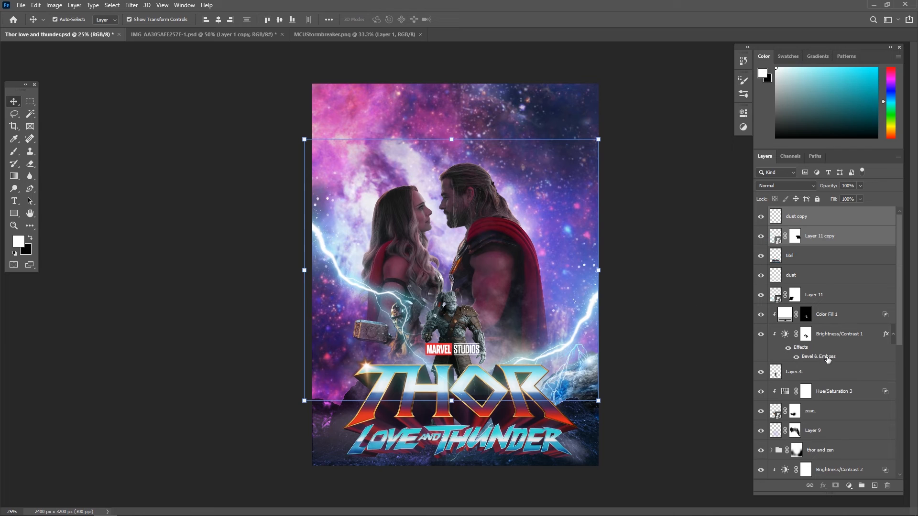
Move the copied dust and lightning layers beneath the helmeted character, directly above Layer 9, and hide Hue/Saturation 3.
{"action": "left_click_drag", "start_coordinate": [815, 217], "coordinate": [828, 423]}
{"action": "left_click_drag", "start_coordinate": [820, 392], "coordinate": [822, 446]}
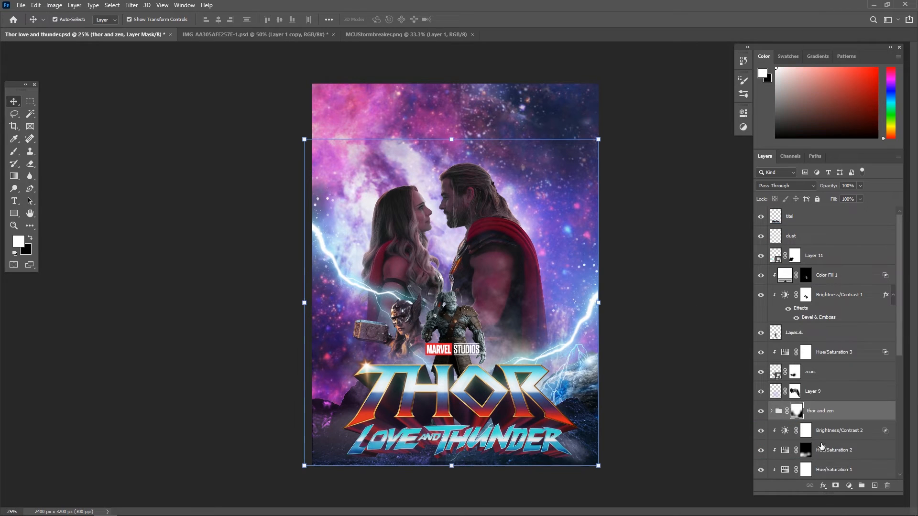
{"action": "key", "text": "ctrl+z"}
{"action": "left_click", "coordinate": [819, 425]}
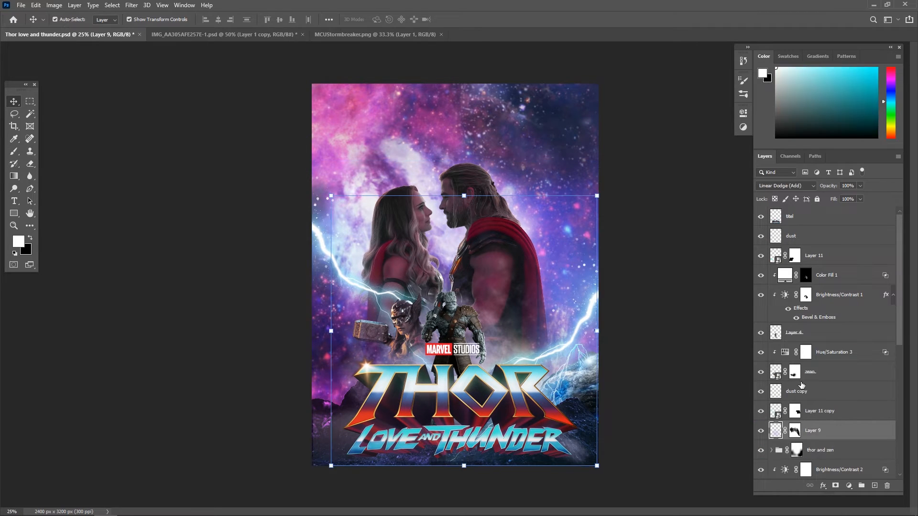
{"action": "key", "text": "ctrl+plus"}
{"action": "left_click", "coordinate": [693, 421]}
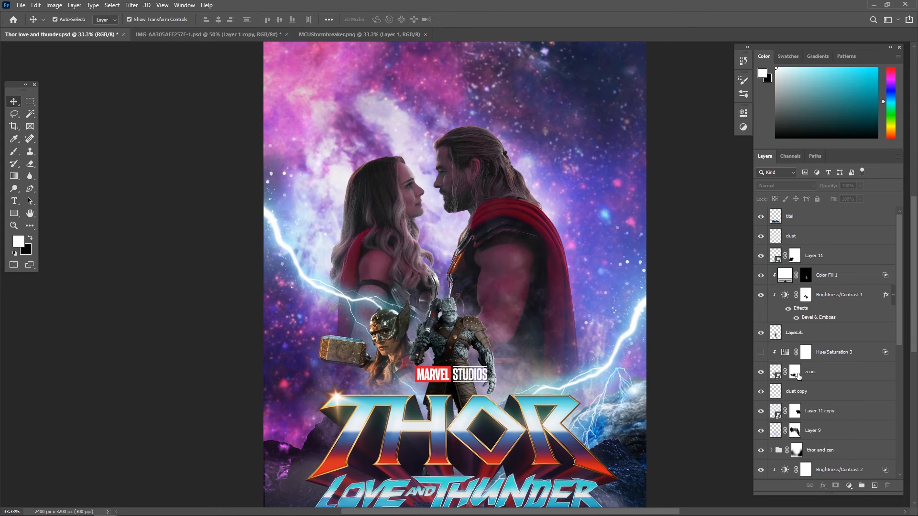
Add a Brightness/Contrast adjustment clipped to the thor layer, raise brightness and contrast, and invert its mask to black.
{"action": "scroll", "coordinate": [772, 412], "scroll_direction": "down", "scroll_amount": 1}
{"action": "scroll", "coordinate": [783, 412], "scroll_direction": "down", "scroll_amount": 1}
{"action": "left_click", "coordinate": [783, 412]}
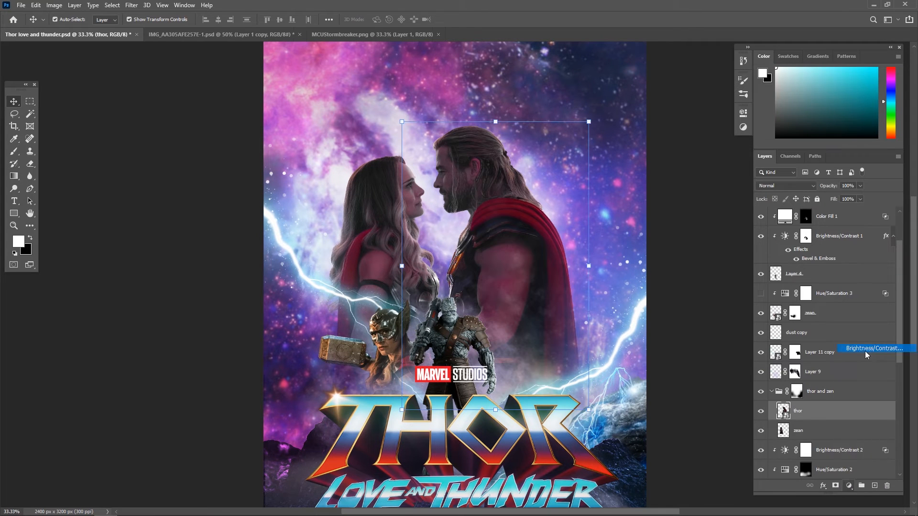
{"action": "left_click_drag", "start_coordinate": [662, 168], "coordinate": [711, 166]}
{"action": "left_click_drag", "start_coordinate": [662, 186], "coordinate": [691, 188]}
{"action": "left_click", "coordinate": [810, 411]}
{"action": "key", "text": "ctrl+i"}
Reveal the brightening around Thor's head and back on the adjustment mask with a soft 700 px brush at 22% opacity.
{"action": "left_click", "coordinate": [12, 156]}
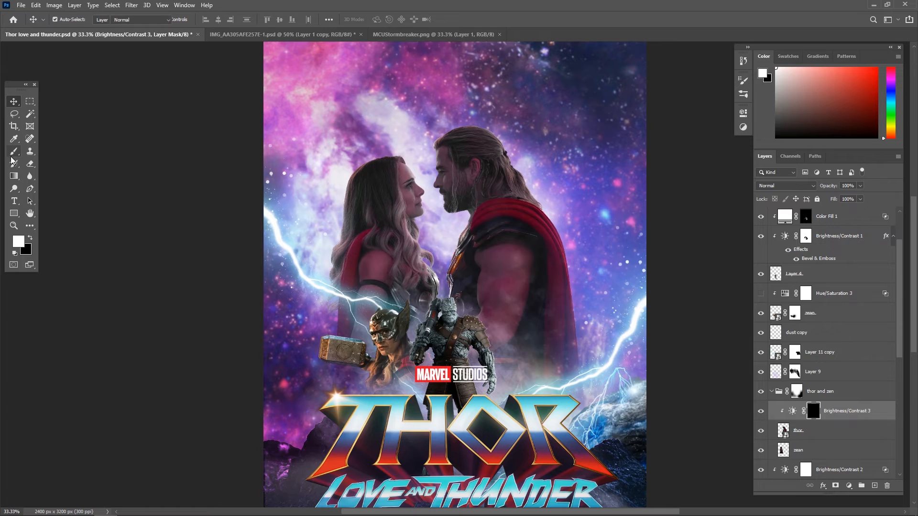
{"action": "right_click", "coordinate": [440, 248]}
{"action": "key", "text": "Return"}
{"action": "left_click", "coordinate": [503, 169]}
{"action": "key", "text": "ctrl+z"}
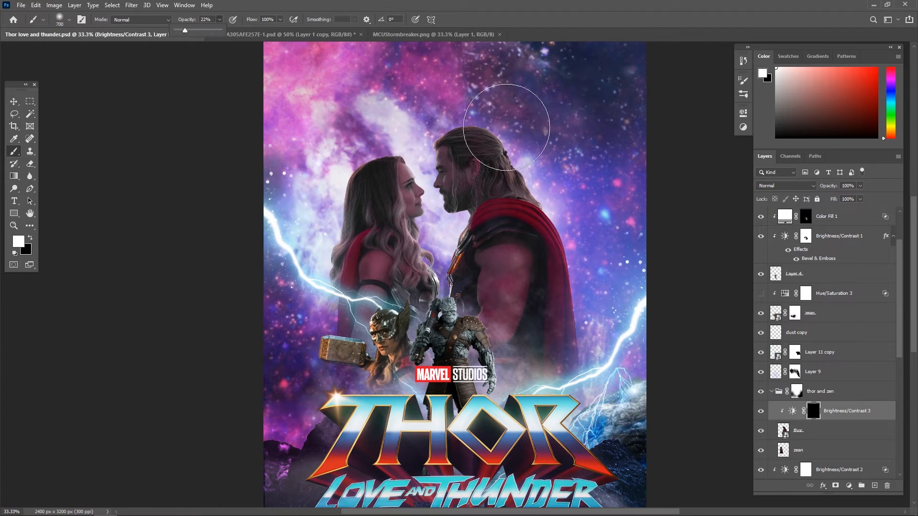
{"action": "left_click_drag", "start_coordinate": [507, 127], "coordinate": [591, 263]}
{"action": "left_click_drag", "start_coordinate": [495, 112], "coordinate": [459, 182]}
Paint further brightening over Thor's face and upper body on the mask, varying the brush size at 22% opacity.
{"action": "scroll", "coordinate": [484, 112], "scroll_direction": "up", "scroll_amount": 2}
{"action": "left_click", "coordinate": [425, 234]}
{"action": "key", "text": "bracketleft"}
{"action": "key", "text": "bracketleft"}
{"action": "key", "text": "bracketleft"}
{"action": "key", "text": "bracketleft"}
{"action": "left_click_drag", "start_coordinate": [391, 214], "coordinate": [397, 277]}
{"action": "key", "text": "bracketright"}
{"action": "key", "text": "bracketright"}
{"action": "mouse_move", "coordinate": [501, 373]}
{"action": "left_mouse_down"}
{"action": "mouse_move", "coordinate": [543, 442]}
{"action": "mouse_move", "coordinate": [504, 237]}
{"action": "left_mouse_up"}
{"action": "mouse_move", "coordinate": [481, 168]}
{"action": "left_mouse_down"}
{"action": "mouse_move", "coordinate": [438, 372]}
{"action": "mouse_move", "coordinate": [486, 240]}
{"action": "left_mouse_up"}
Brighten Thor's bare arm from shoulder to elbow on the mask with a 200 px brush at 22% opacity.
{"action": "key", "text": "bracketleft"}
{"action": "key", "text": "bracketleft"}
{"action": "key", "text": "bracketleft"}
{"action": "left_click_drag", "start_coordinate": [506, 273], "coordinate": [435, 272]}
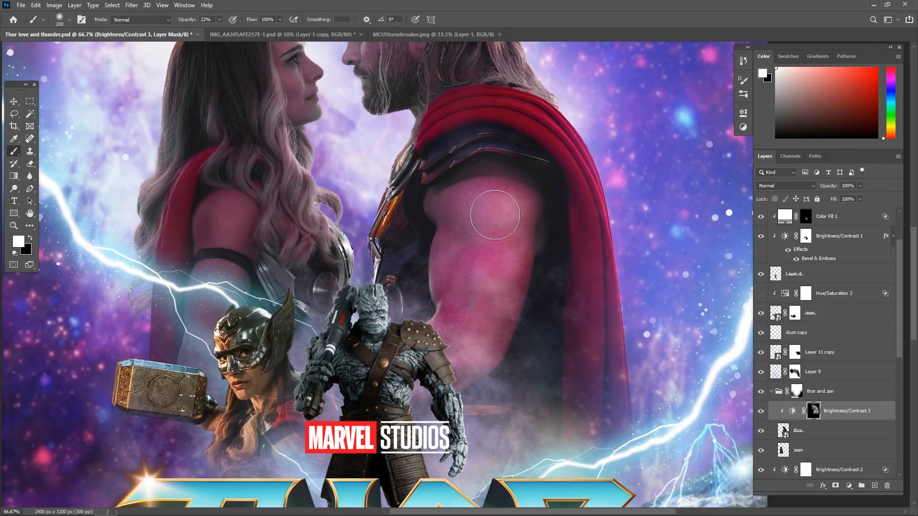
{"action": "left_click_drag", "start_coordinate": [495, 215], "coordinate": [479, 365]}
{"action": "left_click_drag", "start_coordinate": [418, 380], "coordinate": [470, 466]}
{"action": "mouse_move", "coordinate": [844, 415]}
{"action": "left_mouse_down"}
{"action": "mouse_move", "coordinate": [853, 438]}
{"action": "mouse_move", "coordinate": [850, 429]}
{"action": "left_mouse_up"}
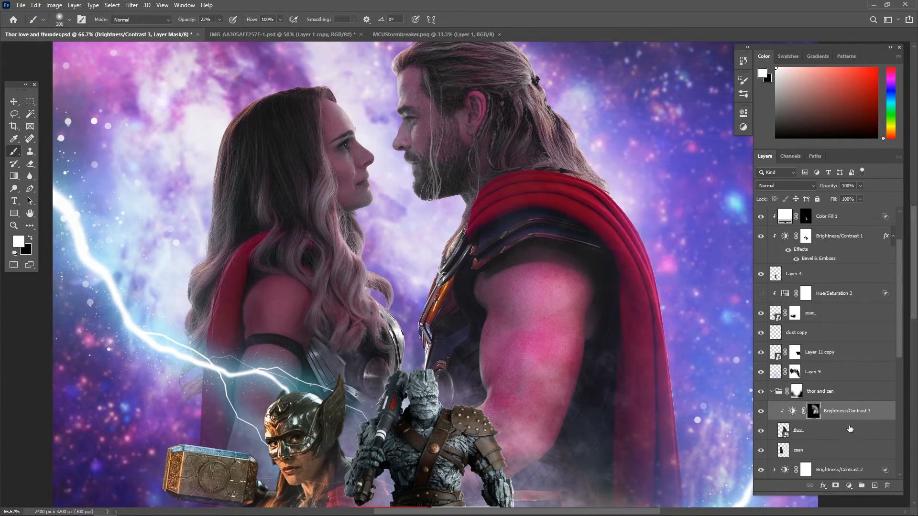
Add a Brightness/Contrast adjustment clipped to the long-haired woman's layer, raise brightness and contrast, and invert its mask to black.
{"action": "left_click", "coordinate": [832, 450]}
{"action": "left_click", "coordinate": [849, 485]}
{"action": "left_click", "coordinate": [851, 348]}
{"action": "left_click", "coordinate": [660, 271]}
{"action": "left_click_drag", "start_coordinate": [662, 168], "coordinate": [704, 184]}
{"action": "left_click", "coordinate": [729, 104]}
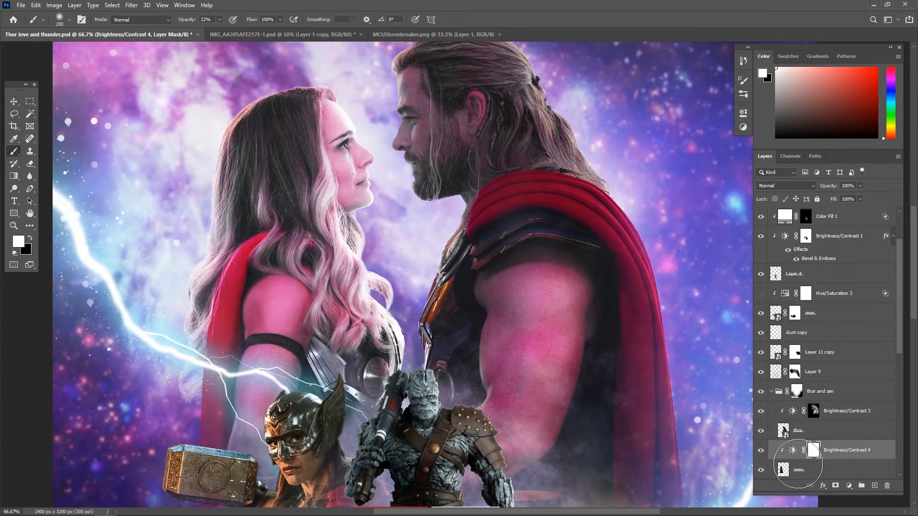
{"action": "key", "text": "ctrl+i"}
Brighten Thor's and the woman's facing profiles on their adjustment masks with a 400 px brush at 22% opacity.
{"action": "left_click", "coordinate": [812, 411]}
{"action": "left_click", "coordinate": [419, 138]}
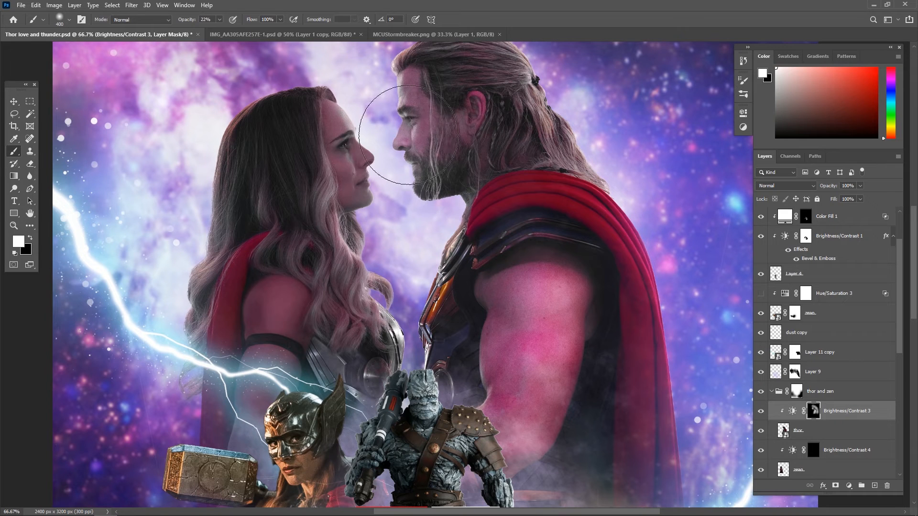
{"action": "left_click", "coordinate": [813, 450]}
{"action": "left_click", "coordinate": [366, 114]}
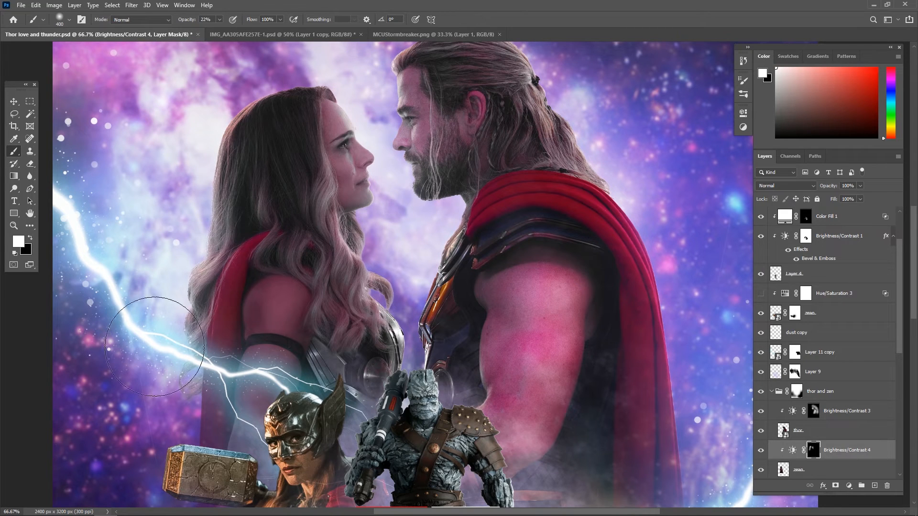
Paint brightening over the woman's arm and hair on her Brightness/Contrast mask, raising the brush opacity to 26%.
{"action": "left_click_drag", "start_coordinate": [282, 321], "coordinate": [261, 399]}
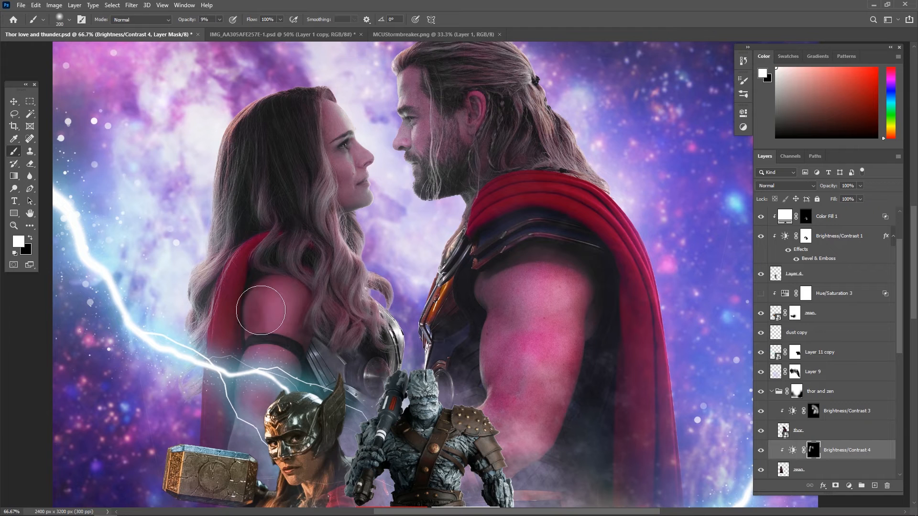
{"action": "left_click", "coordinate": [219, 19]}
{"action": "left_click", "coordinate": [225, 30]}
{"action": "left_click_drag", "start_coordinate": [278, 308], "coordinate": [240, 468]}
{"action": "left_click_drag", "start_coordinate": [257, 185], "coordinate": [356, 344]}
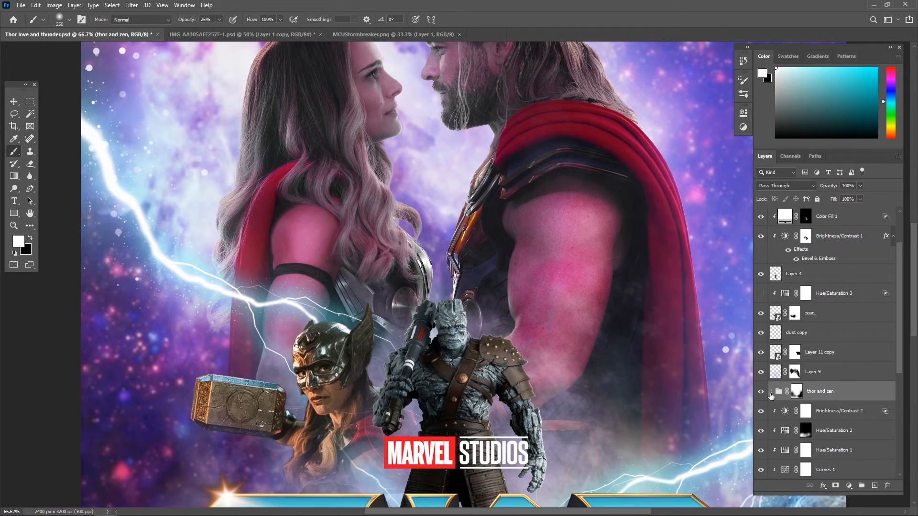
Add a Brightness/Contrast adjustment clipped to the helmeted character, raise brightness and contrast, and invert its mask to black.
{"action": "left_click", "coordinate": [813, 312]}
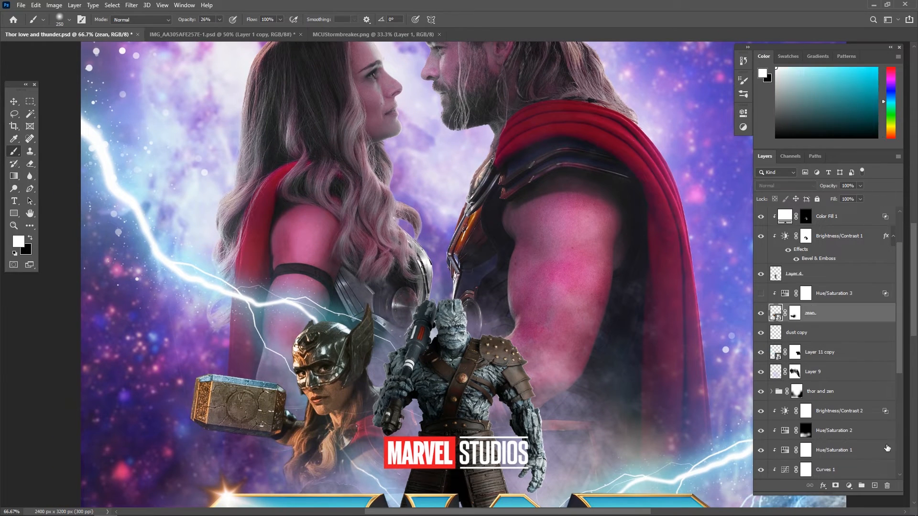
{"action": "left_click", "coordinate": [849, 486]}
{"action": "left_click", "coordinate": [861, 347]}
{"action": "left_click", "coordinate": [662, 271]}
{"action": "left_click_drag", "start_coordinate": [662, 167], "coordinate": [692, 167]}
{"action": "left_click_drag", "start_coordinate": [662, 185], "coordinate": [696, 184]}
{"action": "left_click", "coordinate": [811, 314]}
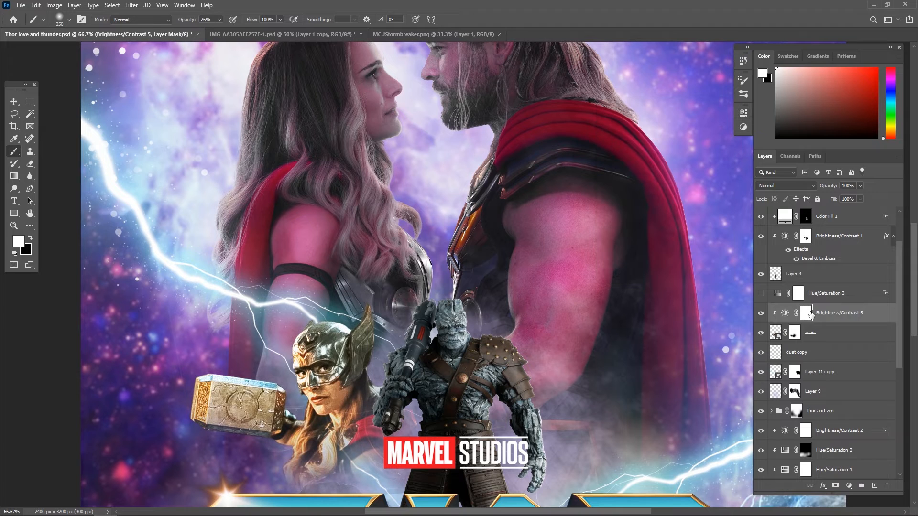
{"action": "key", "text": "ctrl+i"}
Brighten the helmet and hammer on the mask with a 250 px brush at 26% opacity, and re-enable Hue/Saturation 3 as a clipped adjustment.
{"action": "left_click_drag", "start_coordinate": [293, 350], "coordinate": [226, 454]}
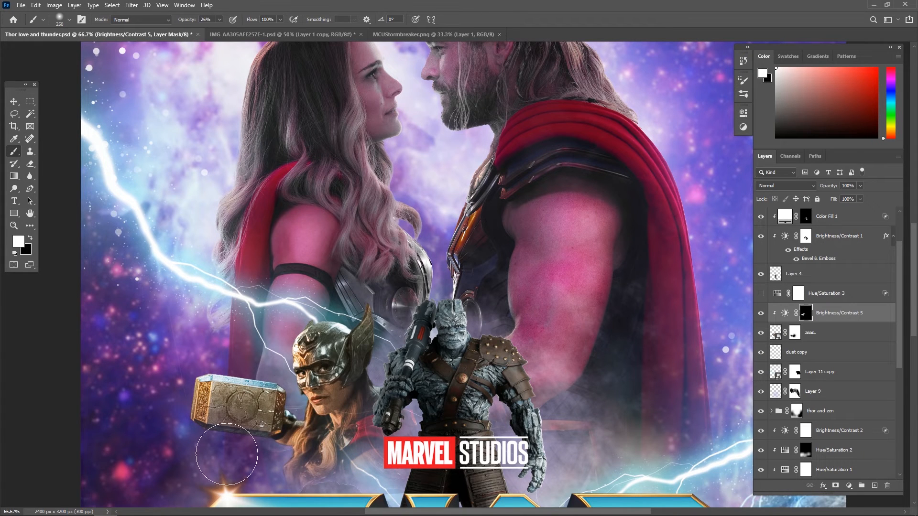
{"action": "left_click", "coordinate": [760, 293]}
{"action": "left_click", "coordinate": [761, 296]}
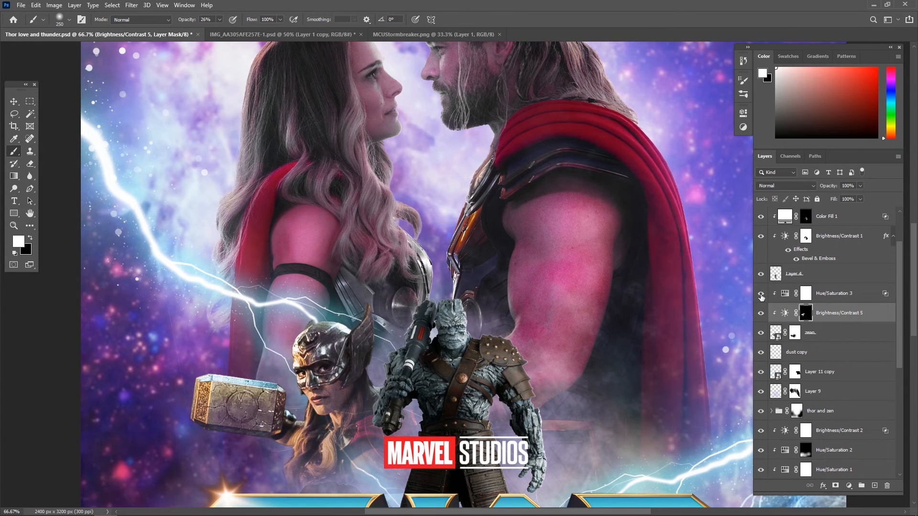
Add a Brightness/Contrast adjustment clipped above Color Fill 1 on the stone character, raise its brightness, and invert its mask to black.
{"action": "scroll", "coordinate": [812, 286], "scroll_direction": "up", "scroll_amount": 3}
{"action": "left_click", "coordinate": [762, 255]}
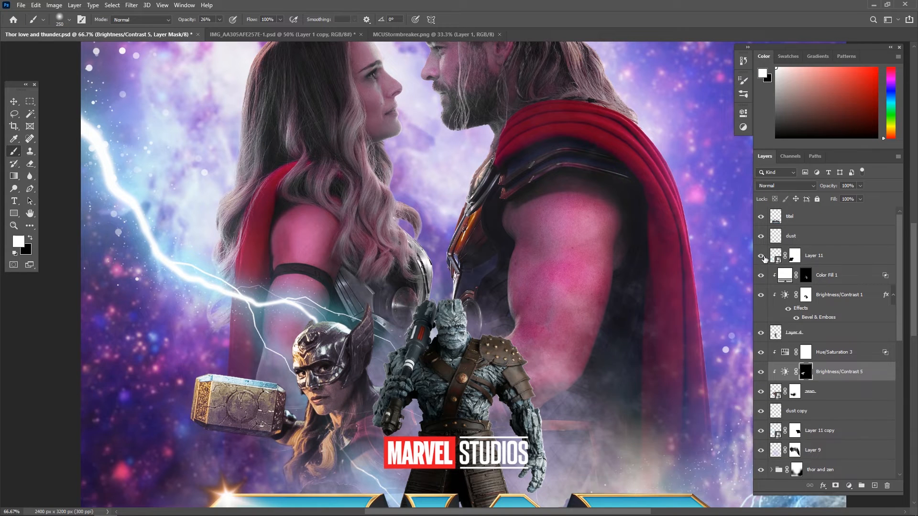
{"action": "left_click", "coordinate": [762, 256]}
{"action": "left_click", "coordinate": [834, 277]}
{"action": "left_click", "coordinate": [848, 485]}
{"action": "left_click", "coordinate": [861, 347]}
{"action": "left_click", "coordinate": [663, 272]}
{"action": "mouse_move", "coordinate": [661, 167]}
{"action": "left_mouse_down"}
{"action": "mouse_move", "coordinate": [718, 167]}
{"action": "mouse_move", "coordinate": [693, 186]}
{"action": "left_mouse_up"}
{"action": "left_click", "coordinate": [716, 110]}
{"action": "key", "text": "ctrl+i"}
Brighten the stone character's arms, chest and side edges on the mask with a 60 px white brush at 26% opacity.
{"action": "key", "text": "ctrl+plus"}
{"action": "key", "text": "ctrl+plus"}
{"action": "key", "text": "bracketleft"}
{"action": "key", "text": "bracketleft"}
{"action": "key", "text": "bracketleft"}
{"action": "key", "text": "bracketleft"}
{"action": "key", "text": "bracketleft"}
{"action": "key", "text": "bracketleft"}
{"action": "key", "text": "bracketleft"}
{"action": "key", "text": "bracketleft"}
{"action": "key", "text": "bracketleft"}
{"action": "mouse_move", "coordinate": [316, 353]}
{"action": "left_mouse_down"}
{"action": "mouse_move", "coordinate": [397, 205]}
{"action": "mouse_move", "coordinate": [407, 301]}
{"action": "left_mouse_up"}
{"action": "mouse_move", "coordinate": [325, 414]}
{"action": "left_mouse_down"}
{"action": "mouse_move", "coordinate": [348, 282]}
{"action": "mouse_move", "coordinate": [343, 425]}
{"action": "left_mouse_up"}
{"action": "left_click_drag", "start_coordinate": [426, 172], "coordinate": [402, 265]}
{"action": "left_click_drag", "start_coordinate": [414, 327], "coordinate": [433, 177]}
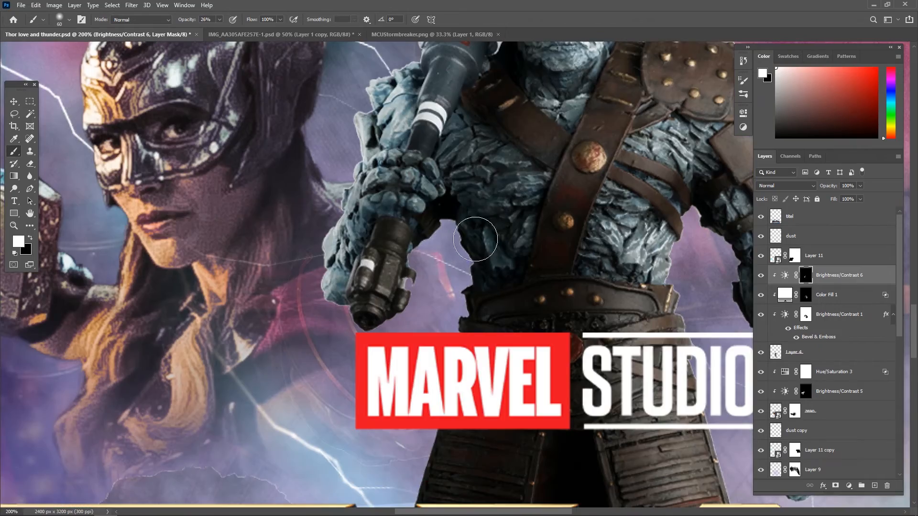
{"action": "left_click_drag", "start_coordinate": [428, 489], "coordinate": [409, 310]}
{"action": "key", "text": "ctrl+minus"}
{"action": "key", "text": "ctrl+minus"}
{"action": "key", "text": "ctrl+minus"}
{"action": "key", "text": "ctrl+minus"}
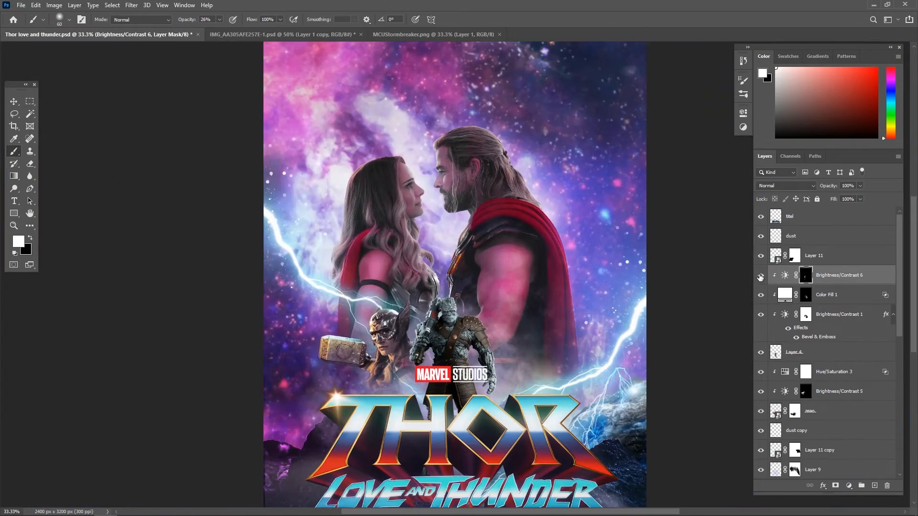
Review the poster's build-up by isolating the nebula and showing the planet, rock, adjustment, mist and copied lightning layers one at a time.
{"action": "left_click_drag", "start_coordinate": [549, 370], "coordinate": [535, 273]}
{"action": "left_click", "coordinate": [13, 101]}
{"action": "left_click_drag", "start_coordinate": [267, 416], "coordinate": [265, 393]}
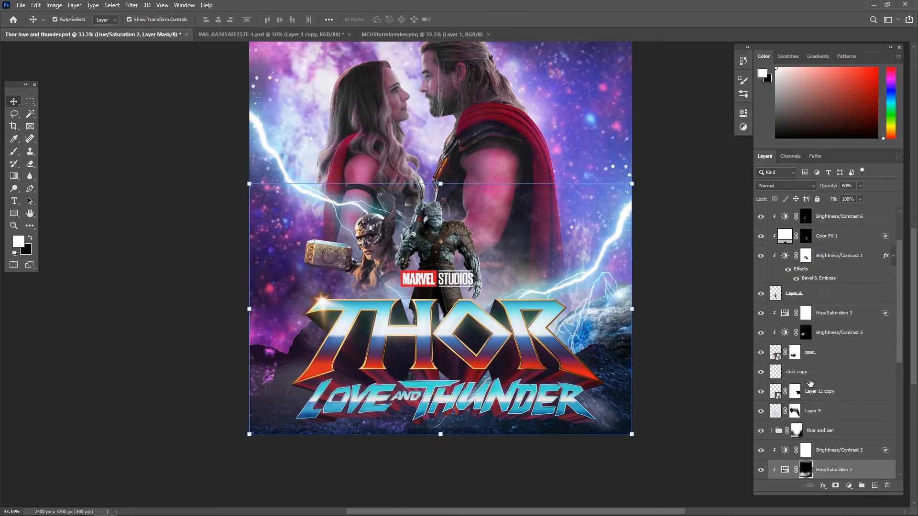
{"action": "scroll", "coordinate": [831, 385], "scroll_direction": "down", "scroll_amount": 10}
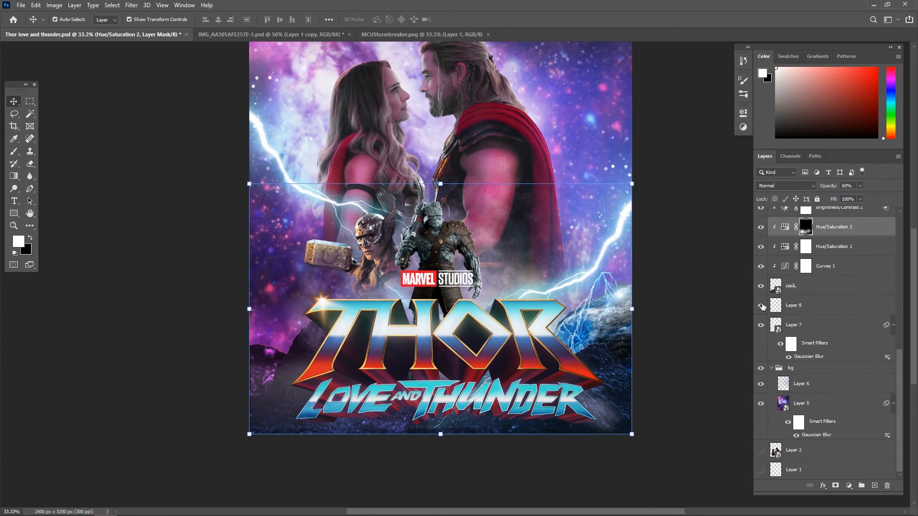
{"action": "scroll", "coordinate": [764, 248], "scroll_direction": "up", "scroll_amount": 10}
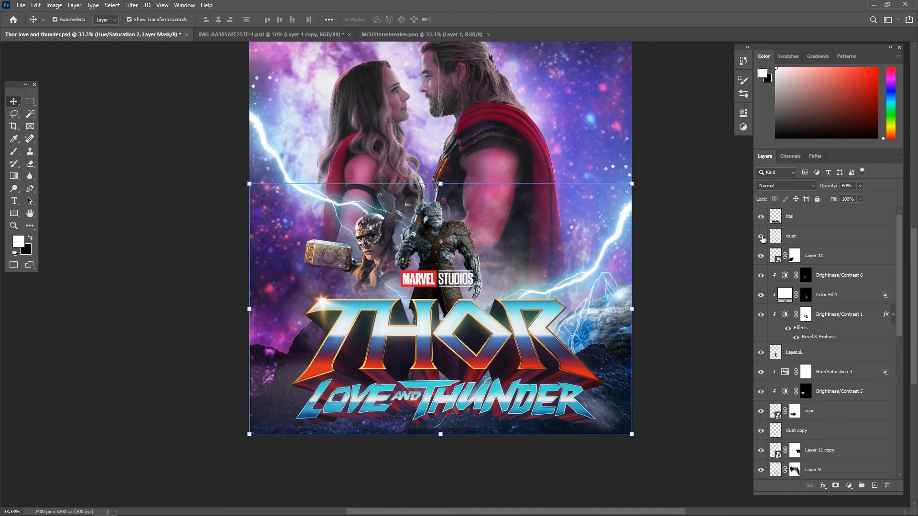
{"action": "scroll", "coordinate": [763, 239], "scroll_direction": "down", "scroll_amount": 1}
{"action": "scroll", "coordinate": [763, 451], "scroll_direction": "down", "scroll_amount": 10}
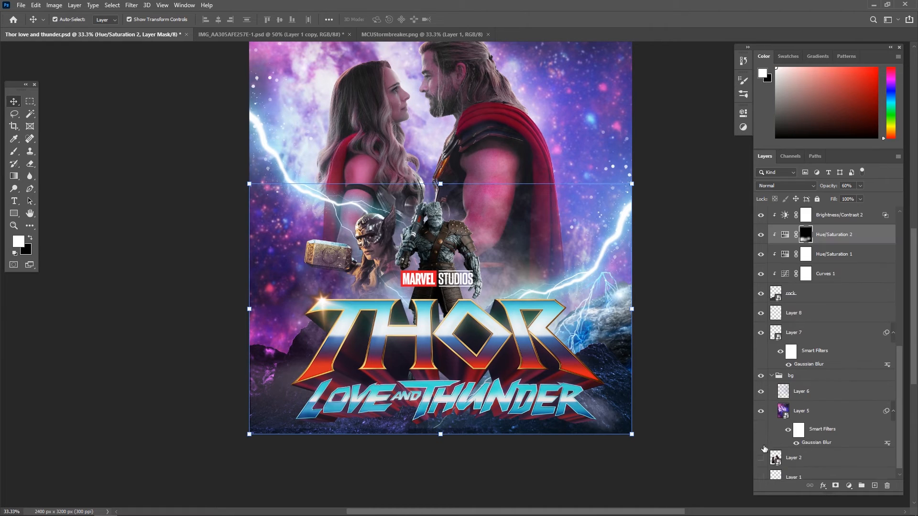
{"action": "left_click", "coordinate": [761, 403], "text": "alt"}
{"action": "left_click", "coordinate": [760, 384]}
{"action": "left_click", "coordinate": [761, 325]}
{"action": "left_click", "coordinate": [760, 305]}
{"action": "left_click", "coordinate": [759, 286]}
{"action": "left_click_drag", "start_coordinate": [760, 266], "coordinate": [760, 208]}
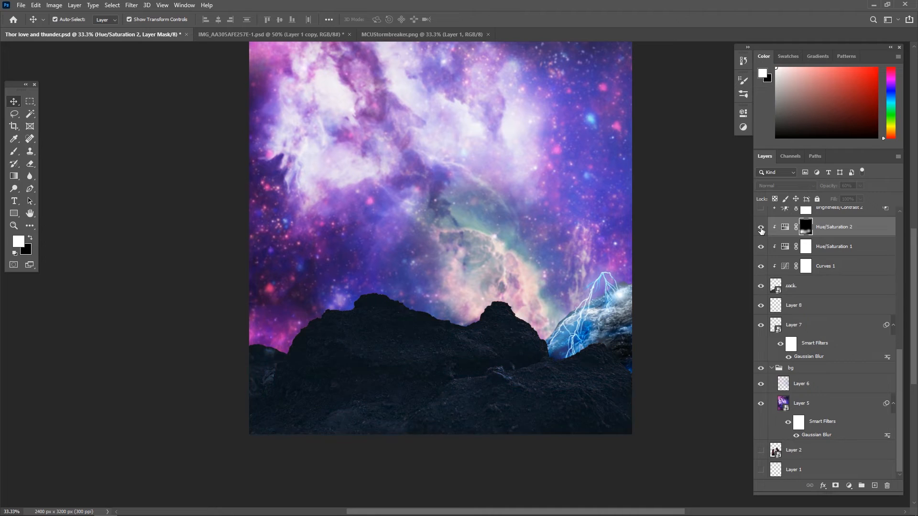
{"action": "scroll", "coordinate": [789, 285], "scroll_direction": "up", "scroll_amount": 3}
{"action": "left_click", "coordinate": [761, 228]}
{"action": "left_click", "coordinate": [760, 210]}
{"action": "scroll", "coordinate": [761, 215], "scroll_direction": "up", "scroll_amount": 3}
{"action": "left_click", "coordinate": [760, 245]}
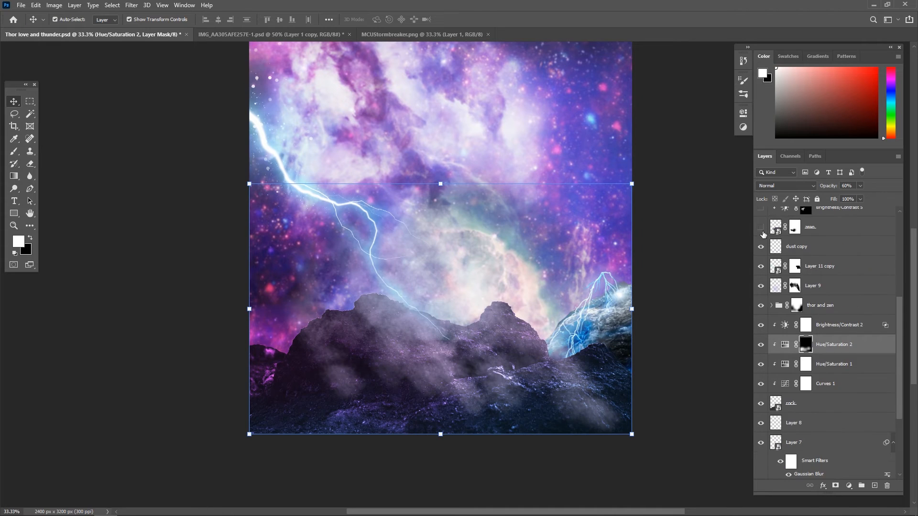
Continue the build-up review by showing the helmeted character, the stone character with their adjustments, and the Layer 11 lightning.
{"action": "left_click", "coordinate": [760, 228]}
{"action": "scroll", "coordinate": [760, 256], "scroll_direction": "up", "scroll_amount": 5}
{"action": "left_click", "coordinate": [760, 305]}
{"action": "left_click", "coordinate": [761, 285]}
{"action": "left_click", "coordinate": [759, 265]}
{"action": "left_click", "coordinate": [760, 228]}
{"action": "left_click", "coordinate": [761, 209]}
{"action": "scroll", "coordinate": [761, 215], "scroll_direction": "up", "scroll_amount": 3}
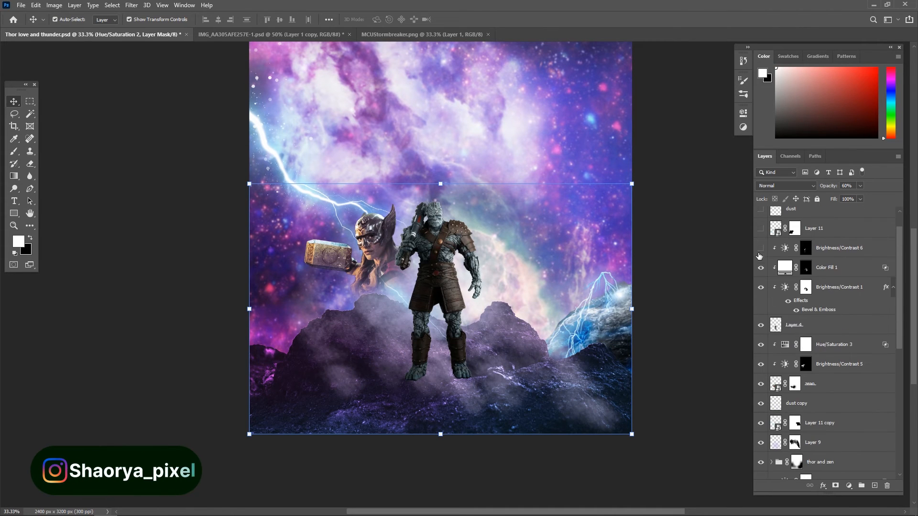
{"action": "left_click", "coordinate": [760, 248]}
{"action": "left_click", "coordinate": [760, 228]}
{"action": "key", "text": "z"}
{"action": "key", "text": "ctrl+z"}
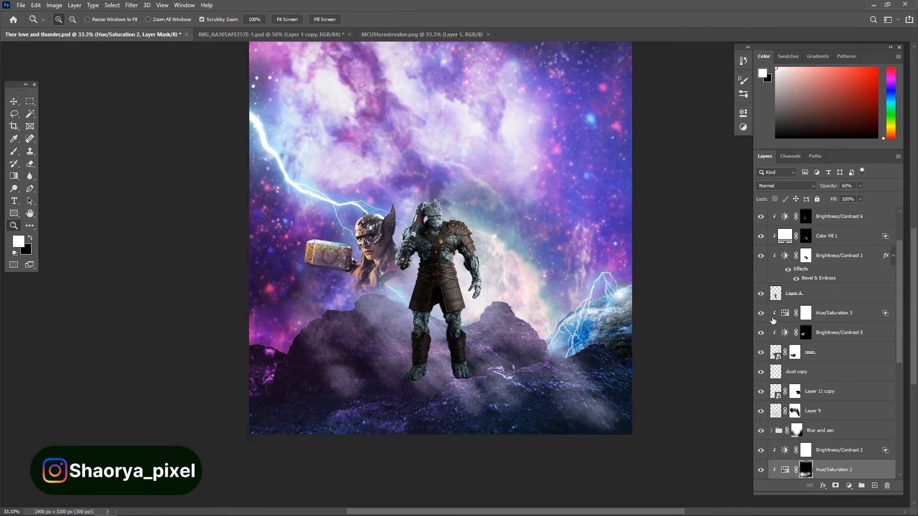
{"action": "scroll", "coordinate": [773, 320], "scroll_direction": "up", "scroll_amount": 3}
{"action": "left_click", "coordinate": [760, 255]}
Nudge the Layer 11 lightning about 6 px and deselect the layer.
{"action": "left_click", "coordinate": [830, 258]}
{"action": "left_click_drag", "start_coordinate": [604, 255], "coordinate": [607, 264]}
{"action": "left_click", "coordinate": [556, 324]}
{"action": "key", "text": "ctrl+minus"}
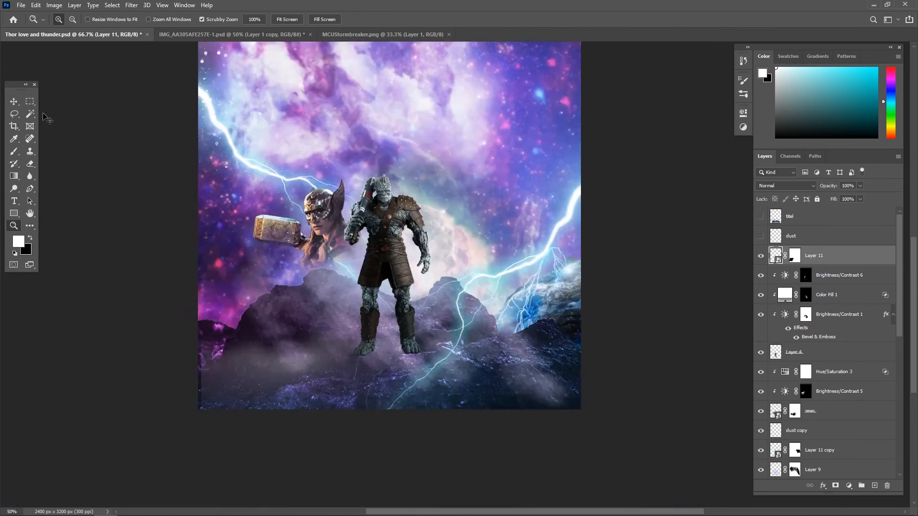
{"action": "left_click", "coordinate": [14, 102]}
{"action": "left_click_drag", "start_coordinate": [550, 231], "coordinate": [574, 351]}
{"action": "scroll", "coordinate": [615, 358], "scroll_direction": "down", "scroll_amount": 2}
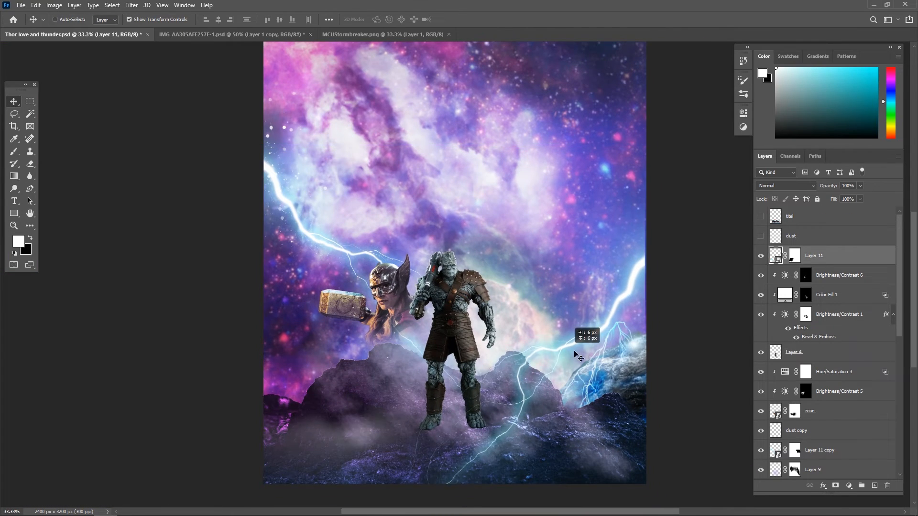
{"action": "left_click", "coordinate": [688, 306]}
Show the titel and dust layers and the contents of the thor and zen group again.
{"action": "left_click", "coordinate": [761, 216]}
{"action": "left_click", "coordinate": [760, 236]}
{"action": "scroll", "coordinate": [779, 346], "scroll_direction": "down", "scroll_amount": 4}
{"action": "scroll", "coordinate": [778, 349], "scroll_direction": "up", "scroll_amount": 2}
{"action": "scroll", "coordinate": [776, 405], "scroll_direction": "up", "scroll_amount": 1}
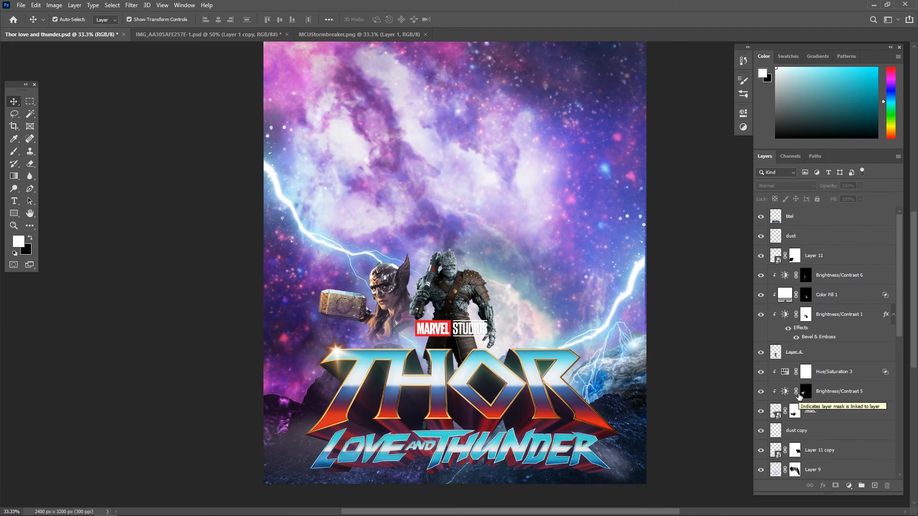
{"action": "scroll", "coordinate": [762, 377], "scroll_direction": "down", "scroll_amount": 1}
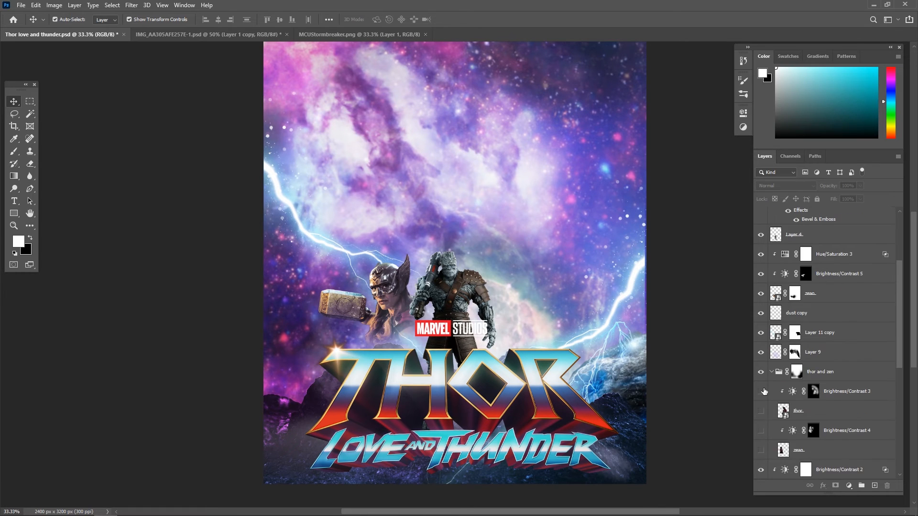
{"action": "left_click", "coordinate": [760, 371]}
{"action": "scroll", "coordinate": [762, 363], "scroll_direction": "down", "scroll_amount": 1}
{"action": "scroll", "coordinate": [744, 372], "scroll_direction": "up", "scroll_amount": 2}
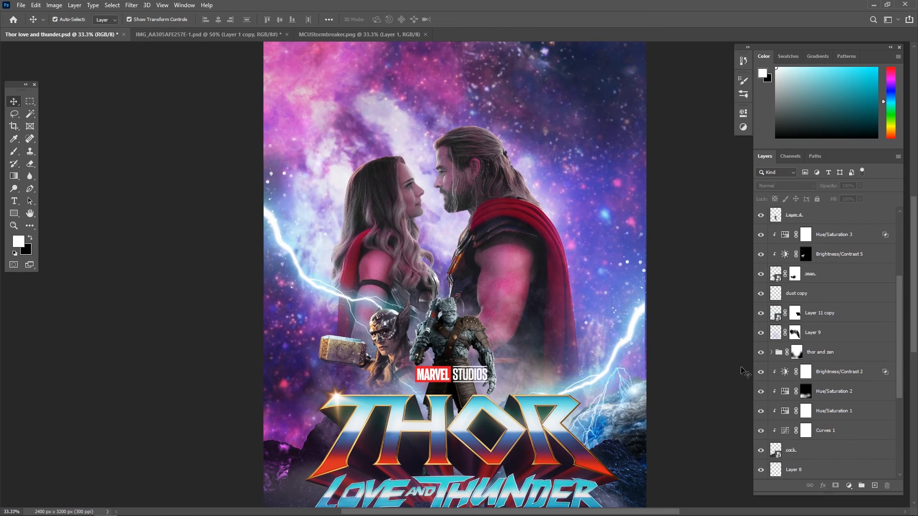
Add a clipped Hue/Saturation adjustment above Thor's Brightness/Contrast 3, colorized with hue 195 and saturation 13, and raise its lightness.
{"action": "left_click", "coordinate": [771, 353]}
{"action": "scroll", "coordinate": [765, 354], "scroll_direction": "down", "scroll_amount": 1}
{"action": "left_click", "coordinate": [827, 371]}
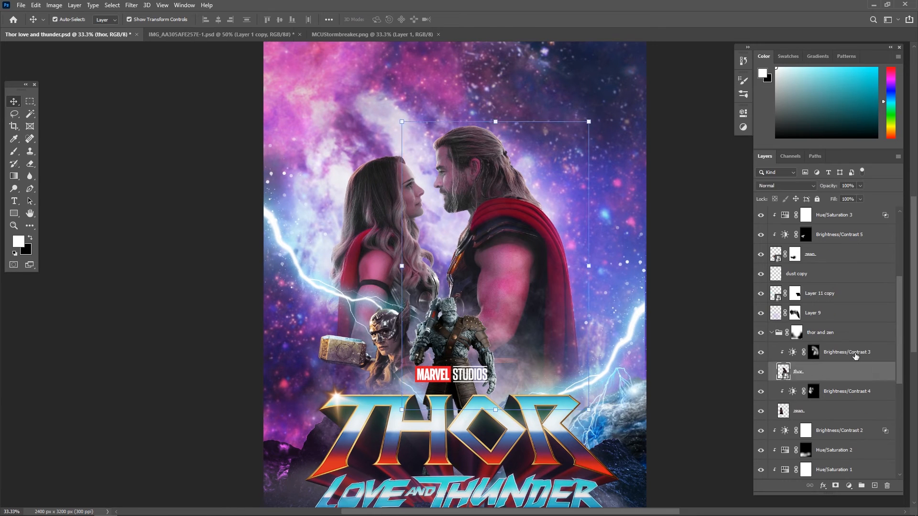
{"action": "left_click", "coordinate": [855, 356]}
{"action": "left_click", "coordinate": [848, 485]}
{"action": "left_click", "coordinate": [870, 390]}
{"action": "left_click", "coordinate": [653, 227]}
{"action": "left_click", "coordinate": [667, 174]}
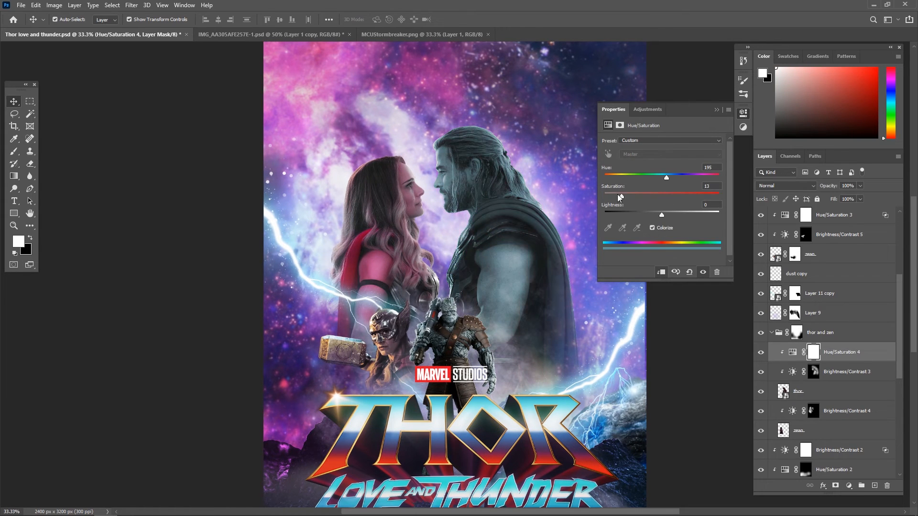
{"action": "left_click_drag", "start_coordinate": [662, 214], "coordinate": [676, 215]}
Limit Thor's tint with a split Blend If slider and 64% layer opacity, and mask it around his face using a 900 px black brush.
{"action": "double_click", "coordinate": [882, 353]}
{"action": "left_click_drag", "start_coordinate": [639, 263], "coordinate": [702, 263]}
{"action": "left_click", "coordinate": [829, 99]}
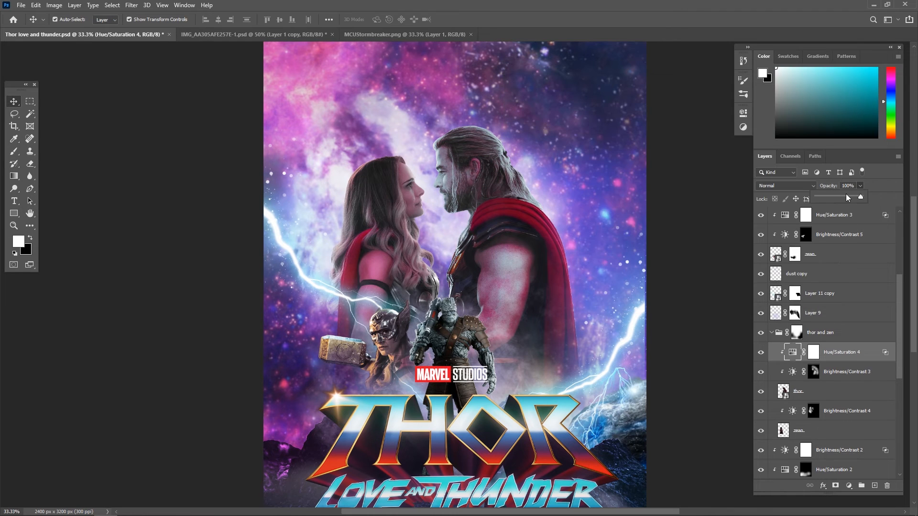
{"action": "left_click", "coordinate": [813, 351]}
{"action": "key", "text": "b"}
{"action": "key", "text": "x"}
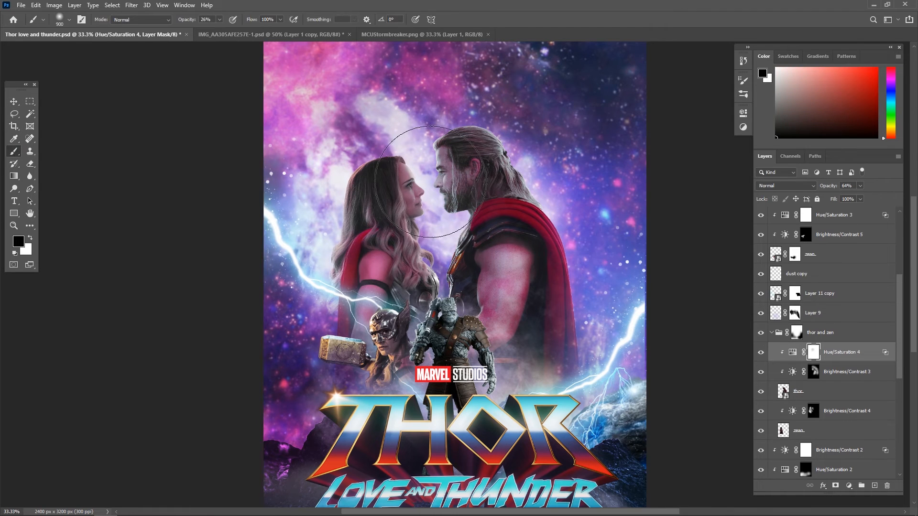
Add a colorized Hue/Saturation adjustment clipped above the woman's Brightness/Contrast 4, raise its lightness, and limit it with a split Blend If slider.
{"action": "left_click", "coordinate": [841, 411]}
{"action": "left_click", "coordinate": [848, 486]}
{"action": "left_click", "coordinate": [866, 396]}
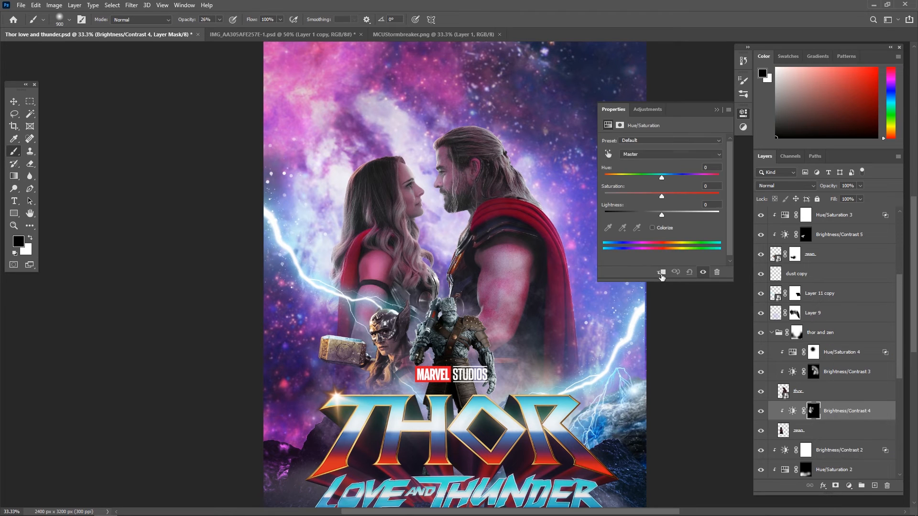
{"action": "left_click", "coordinate": [660, 272]}
{"action": "left_click", "coordinate": [652, 228]}
{"action": "left_click", "coordinate": [662, 176]}
{"action": "left_click_drag", "start_coordinate": [661, 215], "coordinate": [669, 215]}
{"action": "double_click", "coordinate": [869, 409]}
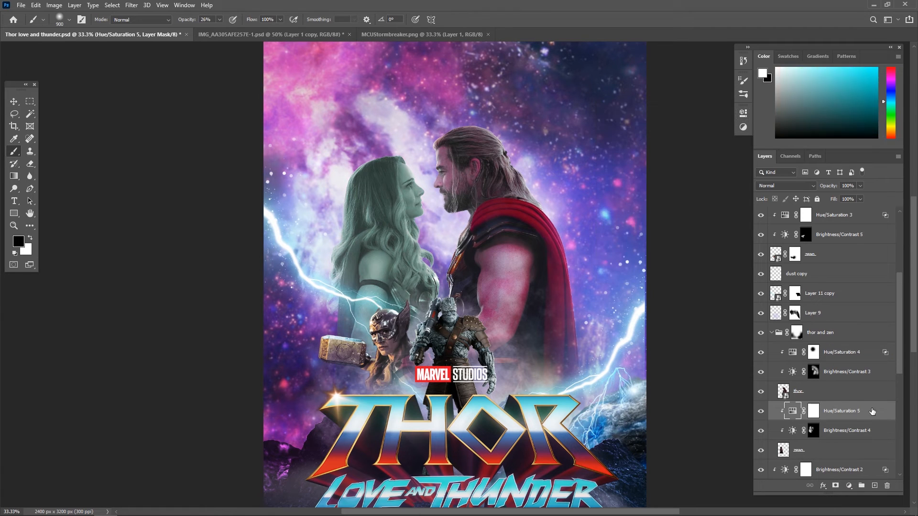
{"action": "left_click_drag", "start_coordinate": [640, 262], "coordinate": [658, 263]}
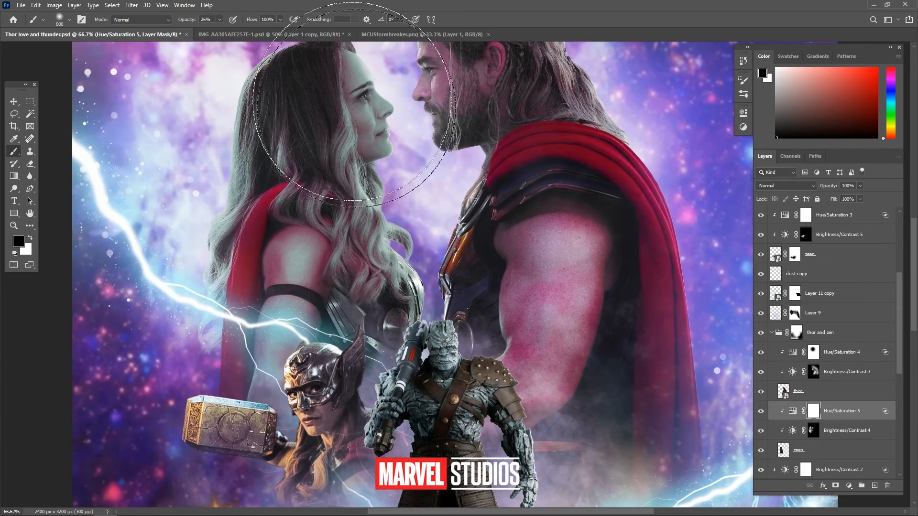
Mask the tint off the woman's face, hair and body with a black brush of 800 to 500 px, raising its opacity to 59%.
{"action": "left_click_drag", "start_coordinate": [335, 48], "coordinate": [431, 247]}
{"action": "left_click", "coordinate": [471, 329]}
{"action": "left_click_drag", "start_coordinate": [528, 439], "coordinate": [449, 146]}
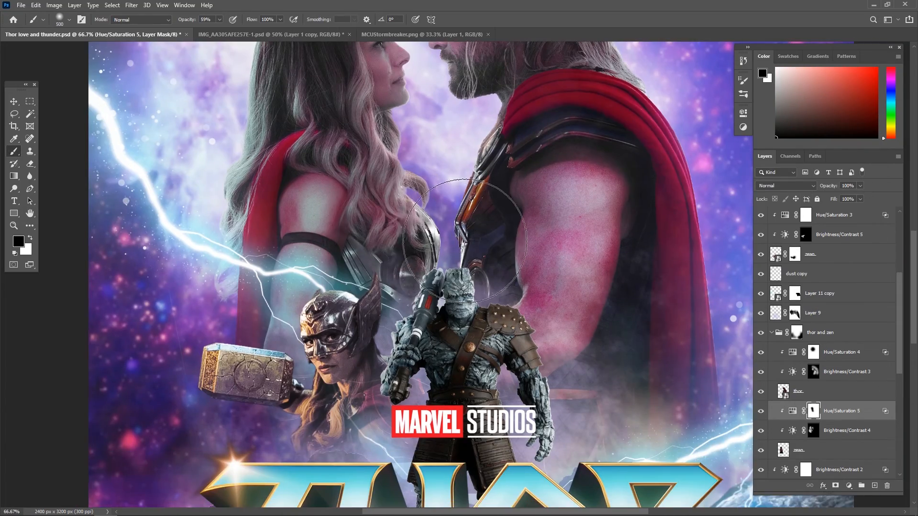
Group the layers from Layer 7 to Brightness/Contrast 2 as rock and collapse the thor and zen group.
{"action": "key", "text": "ctrl+minus"}
{"action": "key", "text": "ctrl+minus"}
{"action": "key", "text": "ctrl+minus"}
{"action": "scroll", "coordinate": [832, 354], "scroll_direction": "down", "scroll_amount": 5}
{"action": "left_click", "coordinate": [825, 326]}
{"action": "left_click", "coordinate": [771, 369]}
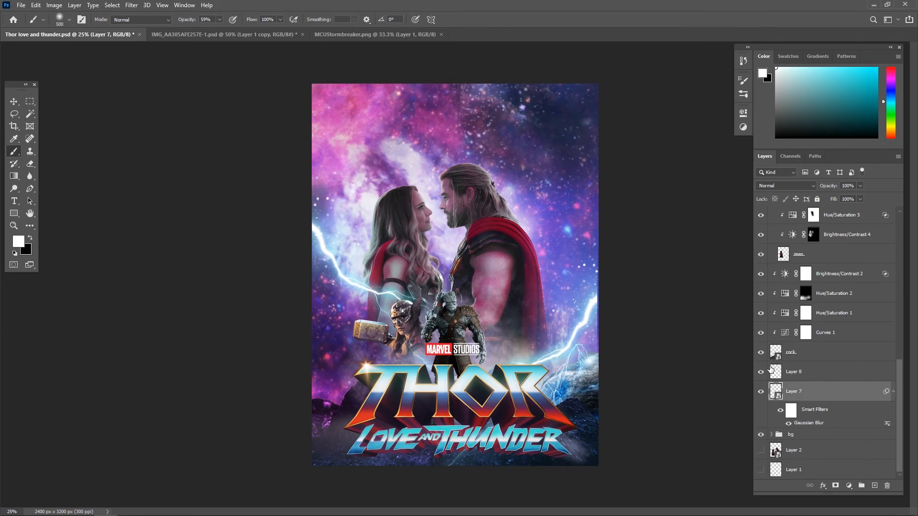
{"action": "scroll", "coordinate": [831, 353], "scroll_direction": "up", "scroll_amount": 1}
{"action": "left_click", "coordinate": [841, 295], "text": "shift"}
{"action": "left_click", "coordinate": [861, 486]}
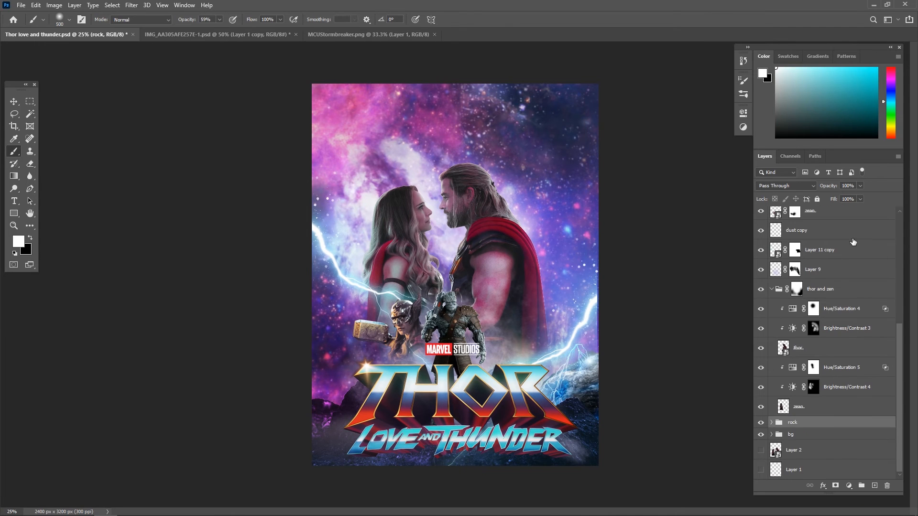
{"action": "left_click", "coordinate": [771, 289]}
{"action": "left_click", "coordinate": [815, 386]}
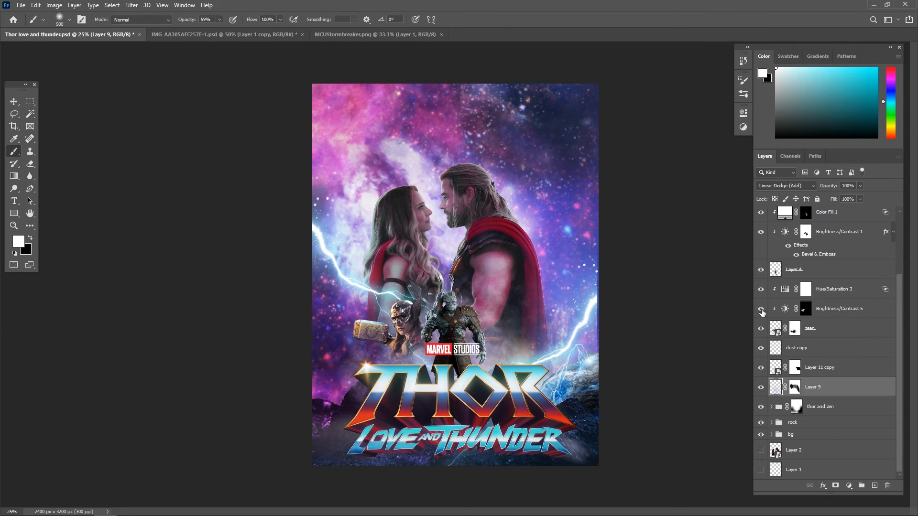
{"action": "left_click", "coordinate": [852, 290], "text": "shift"}
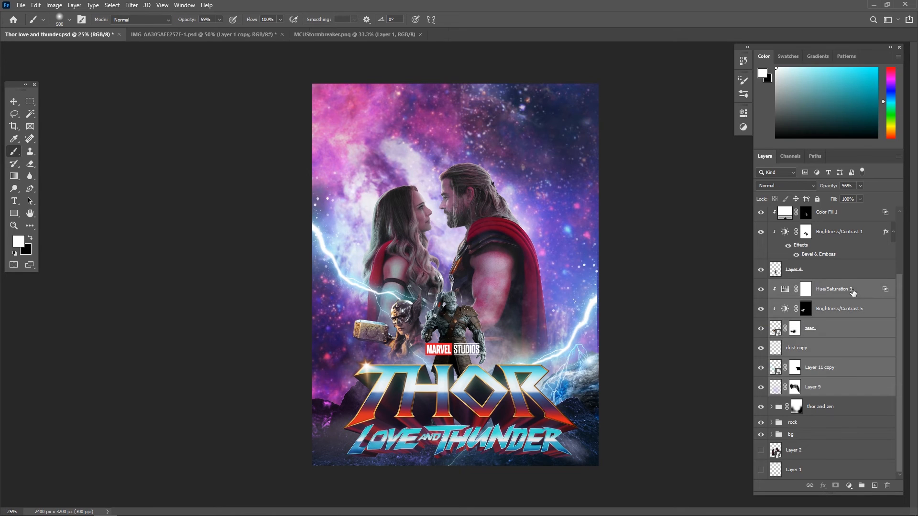
{"action": "left_click", "coordinate": [812, 269]}
{"action": "scroll", "coordinate": [834, 325], "scroll_direction": "up", "scroll_amount": 2}
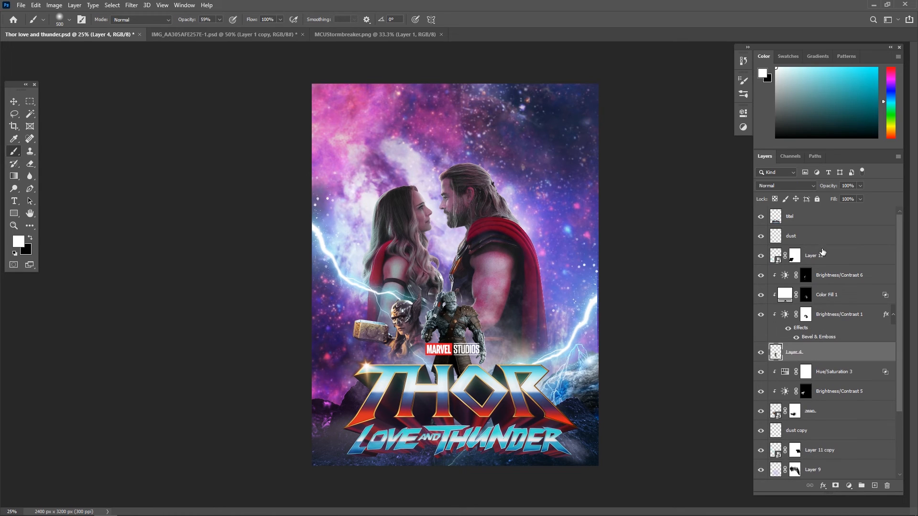
Add a new layer above Brightness/Contrast 6 and paint white mist over the stone character's lower body with the mist brush at 11% opacity.
{"action": "left_click", "coordinate": [830, 279]}
{"action": "key", "text": "ctrl+shift+alt+n"}
{"action": "right_click", "coordinate": [487, 271]}
{"action": "left_click_drag", "start_coordinate": [806, 366], "coordinate": [806, 381]}
{"action": "left_click", "coordinate": [514, 362]}
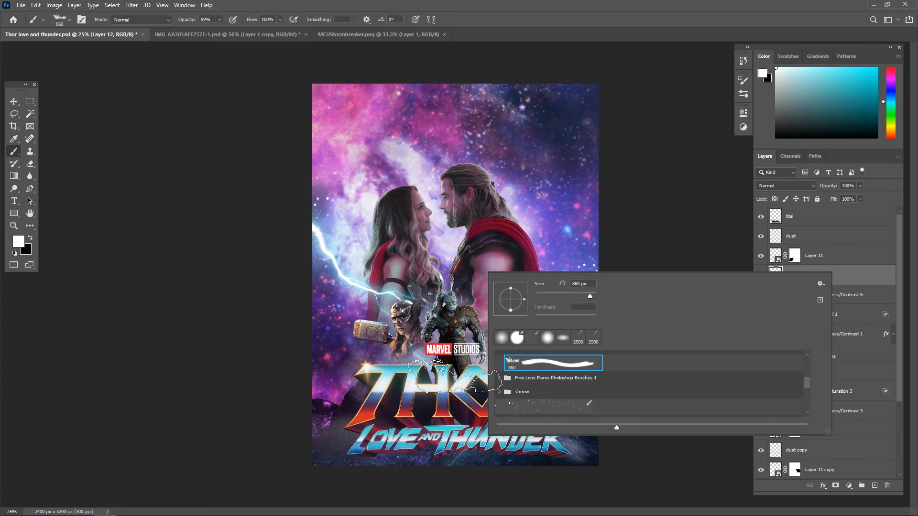
{"action": "left_click_drag", "start_coordinate": [458, 373], "coordinate": [467, 417]}
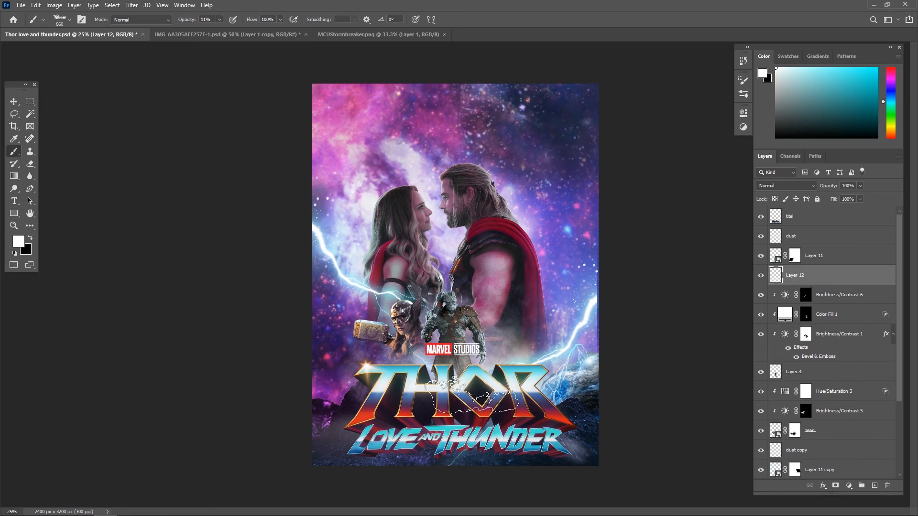
Erase excess mist around the stone character with a 500 px eraser at 0% hardness.
{"action": "scroll", "coordinate": [495, 407], "scroll_direction": "up", "scroll_amount": 3}
{"action": "key", "text": "e"}
{"action": "right_click", "coordinate": [575, 242]}
{"action": "left_click", "coordinate": [616, 289]}
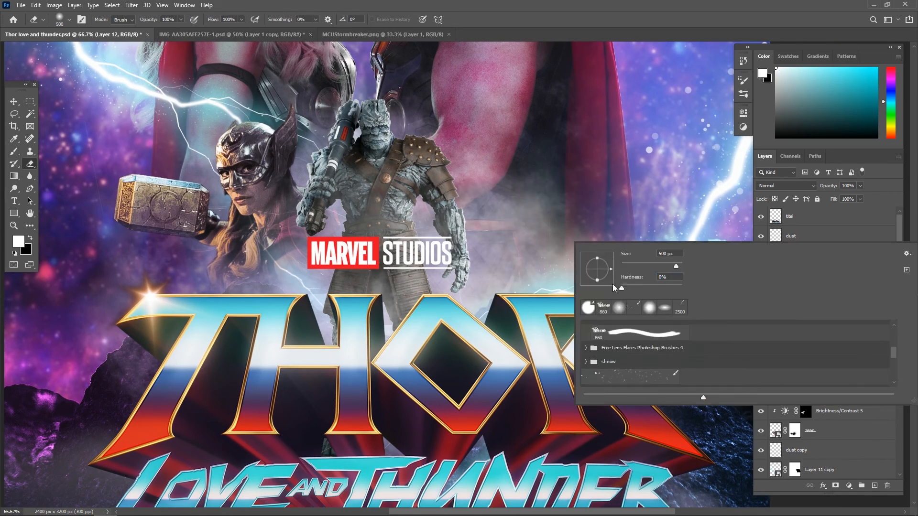
{"action": "left_click", "coordinate": [530, 246]}
{"action": "scroll", "coordinate": [393, 414], "scroll_direction": "down", "scroll_amount": 4}
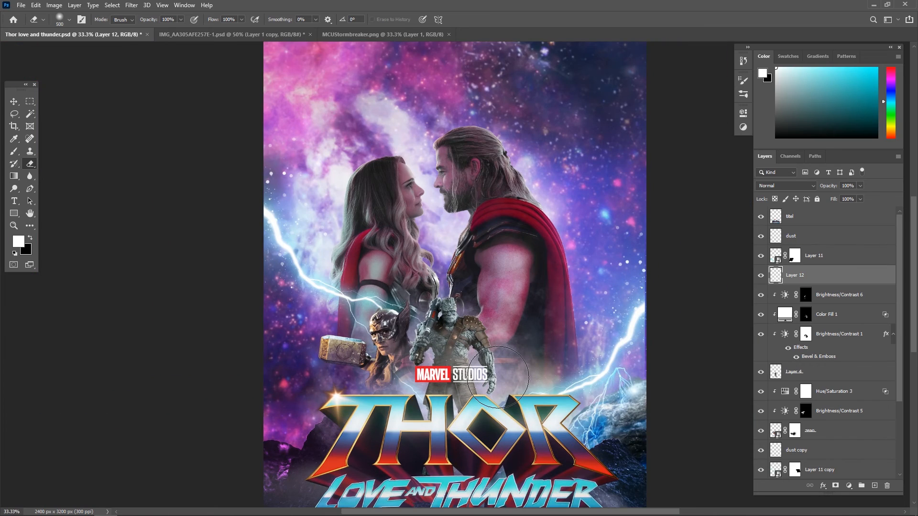
{"action": "left_click_drag", "start_coordinate": [497, 377], "coordinate": [493, 308]}
Enable two Drop Shadow effects on the titel layer and set the upper one's colour to white.
{"action": "left_click", "coordinate": [788, 216]}
{"action": "double_click", "coordinate": [837, 221]}
{"action": "left_click", "coordinate": [534, 268]}
{"action": "left_click", "coordinate": [516, 256]}
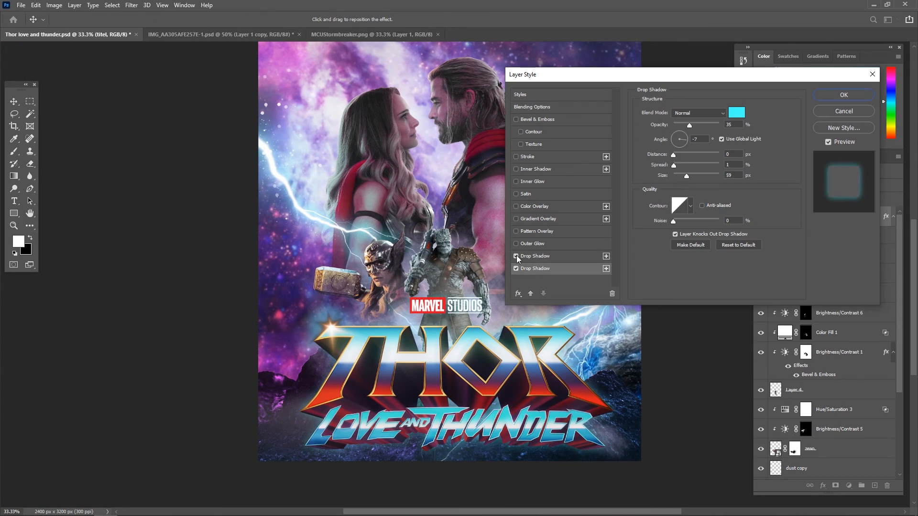
{"action": "left_click", "coordinate": [534, 255]}
{"action": "left_click", "coordinate": [735, 113]}
{"action": "left_click_drag", "start_coordinate": [382, 201], "coordinate": [336, 114]}
{"action": "left_click", "coordinate": [554, 119]}
Keep the titel layer's lower Drop Shadow colour at cyan 49fdff and apply both Drop Shadow effects.
{"action": "left_click", "coordinate": [535, 268]}
{"action": "left_click", "coordinate": [736, 112]}
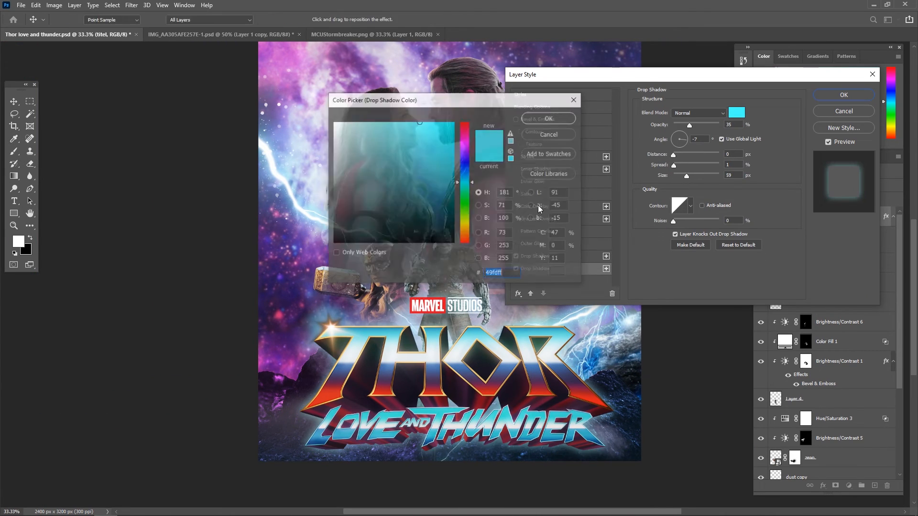
{"action": "left_click", "coordinate": [548, 118]}
{"action": "left_click", "coordinate": [844, 95]}
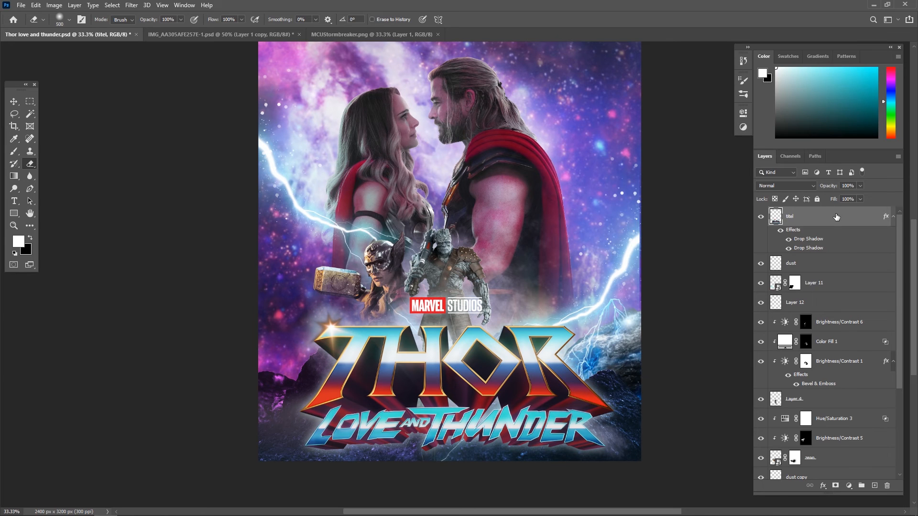
{"action": "double_click", "coordinate": [836, 217]}
{"action": "left_click", "coordinate": [540, 257]}
{"action": "left_click", "coordinate": [844, 94]}
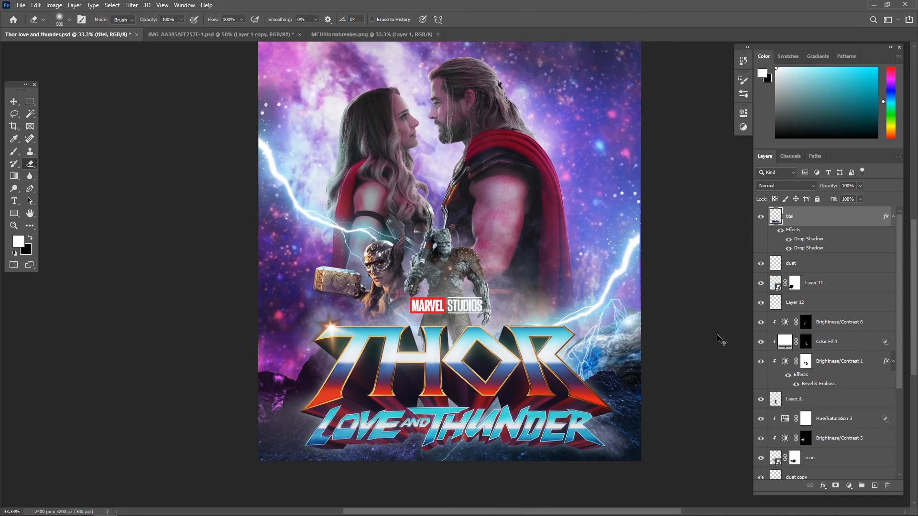
Group the layers from Layer 12 to Layer 4, and group the hammer character's layers with their adjustments into a second group.
{"action": "key", "text": "ctrl+minus"}
{"action": "left_click", "coordinate": [827, 270]}
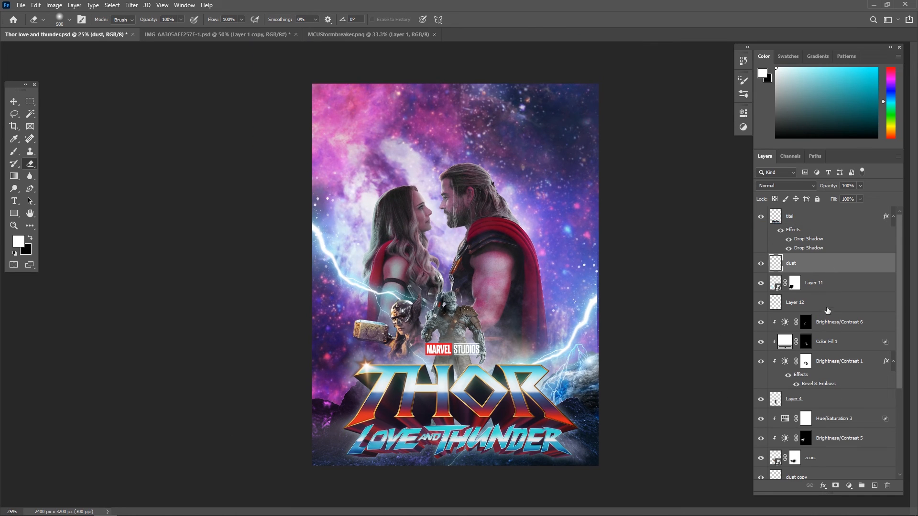
{"action": "left_click", "coordinate": [827, 311]}
{"action": "left_click", "coordinate": [836, 400], "text": "shift"}
{"action": "left_click", "coordinate": [861, 486]}
{"action": "left_click", "coordinate": [821, 314]}
{"action": "left_click", "coordinate": [817, 353], "text": "shift"}
{"action": "left_click", "coordinate": [860, 486]}
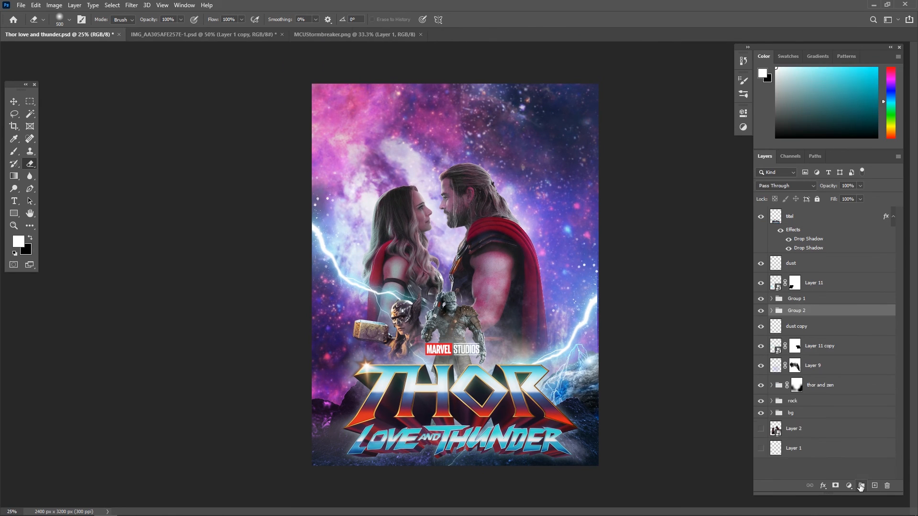
Add a new layer above dust in Linear Dodge (Add) mode and ready a soft round brush at 0% hardness.
{"action": "left_click", "coordinate": [810, 220]}
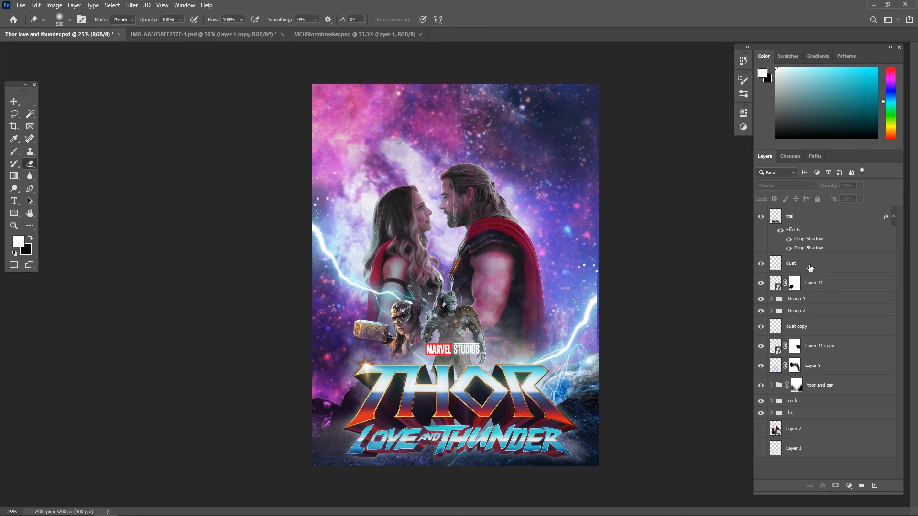
{"action": "left_click", "coordinate": [810, 268]}
{"action": "left_click", "coordinate": [875, 486]}
{"action": "left_click", "coordinate": [14, 151]}
{"action": "right_click", "coordinate": [309, 181]}
{"action": "right_click", "coordinate": [436, 274]}
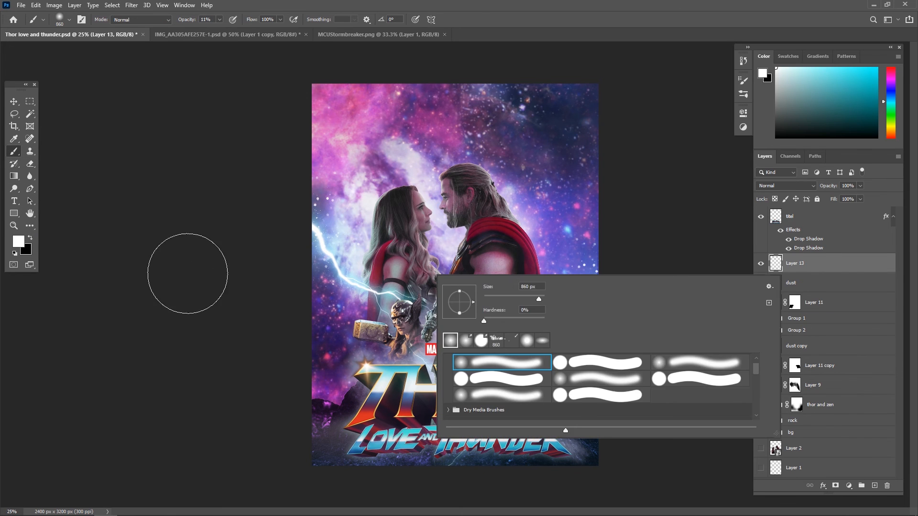
{"action": "left_click", "coordinate": [786, 185]}
{"action": "left_click", "coordinate": [779, 270]}
{"action": "left_click", "coordinate": [438, 229], "text": "alt"}
{"action": "left_click", "coordinate": [438, 229]}
{"action": "left_click", "coordinate": [526, 207]}
{"action": "key", "text": "ctrl+z"}
{"action": "key", "text": "ctrl+z"}
Sample a light lavender from the background and dab soft glow over the edges of Thor's hair and red cape with a smaller brush.
{"action": "key", "text": "ctrl+plus"}
{"action": "key", "text": "ctrl+plus"}
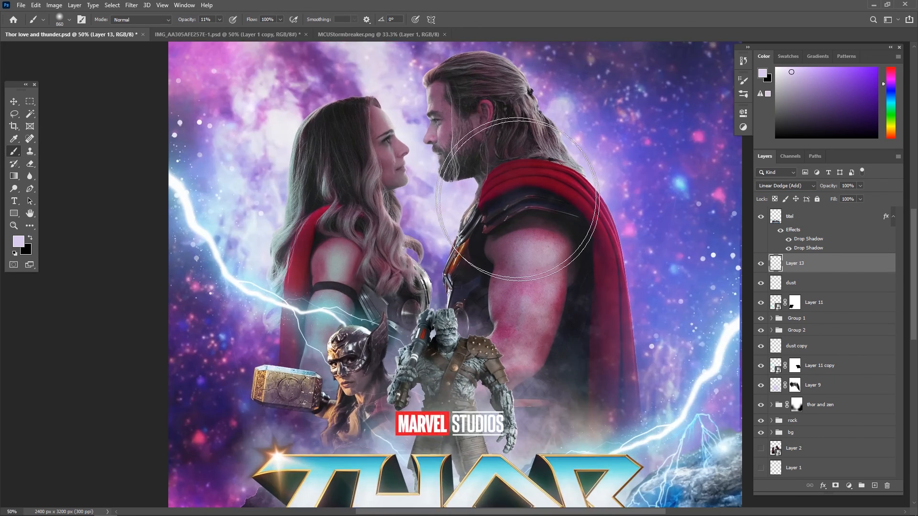
{"action": "left_click_drag", "start_coordinate": [525, 198], "coordinate": [438, 235]}
{"action": "left_click", "coordinate": [466, 139], "text": "alt"}
{"action": "key", "text": "bracketleft"}
{"action": "key", "text": "bracketleft"}
{"action": "key", "text": "bracketleft"}
{"action": "key", "text": "bracketleft"}
{"action": "left_click", "coordinate": [430, 113]}
{"action": "left_click", "coordinate": [522, 220]}
Resample the light lavender between the couple and dab more soft glow around the characters, reducing the brush to 300 px.
{"action": "left_click", "coordinate": [364, 245], "text": "alt"}
{"action": "left_click", "coordinate": [384, 237]}
{"action": "key", "text": "bracketleft"}
{"action": "key", "text": "bracketleft"}
{"action": "key", "text": "bracketleft"}
{"action": "key", "text": "bracketleft"}
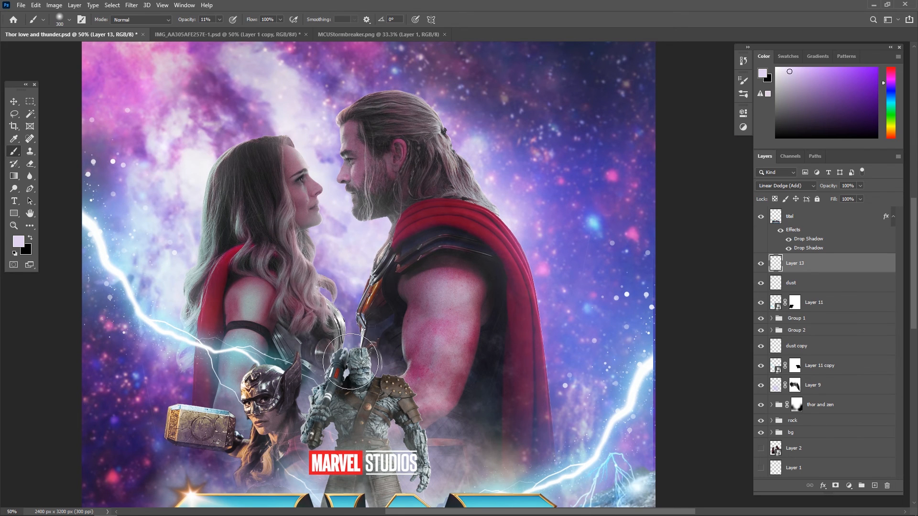
{"action": "scroll", "coordinate": [207, 176], "scroll_direction": "down", "scroll_amount": 5}
{"action": "left_click", "coordinate": [306, 152]}
{"action": "left_click", "coordinate": [407, 170]}
{"action": "key", "text": "ctrl+minus"}
{"action": "key", "text": "ctrl+minus"}
{"action": "key", "text": "ctrl+plus"}
Compare the poster with and without the painted light layer, set its opacity to 42% and rename it glow.
{"action": "left_click", "coordinate": [760, 263]}
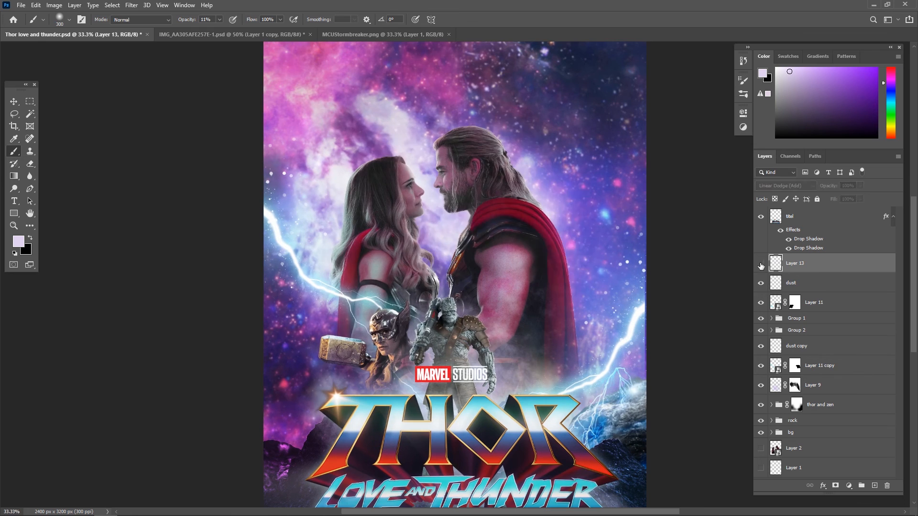
{"action": "left_click", "coordinate": [760, 264]}
{"action": "left_click_drag", "start_coordinate": [859, 185], "coordinate": [833, 197]}
{"action": "scroll", "coordinate": [610, 281], "scroll_direction": "down", "scroll_amount": 3}
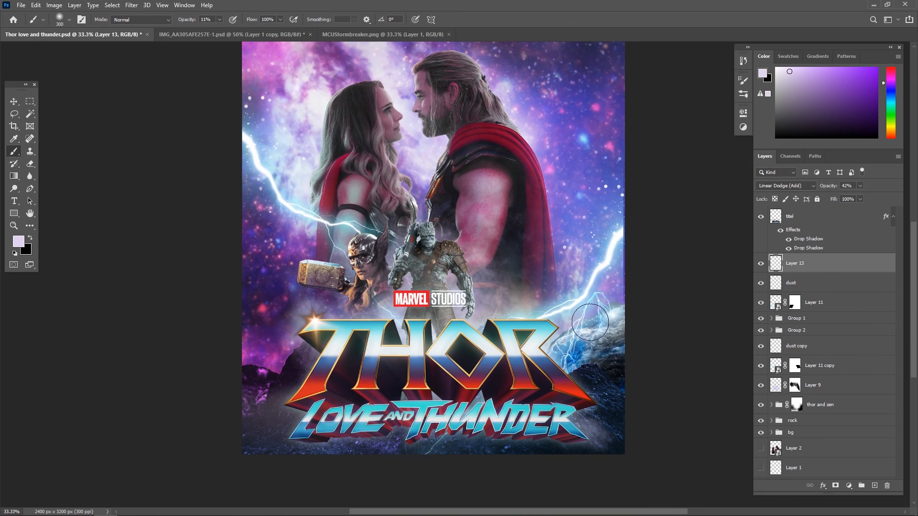
{"action": "right_click", "coordinate": [792, 262]}
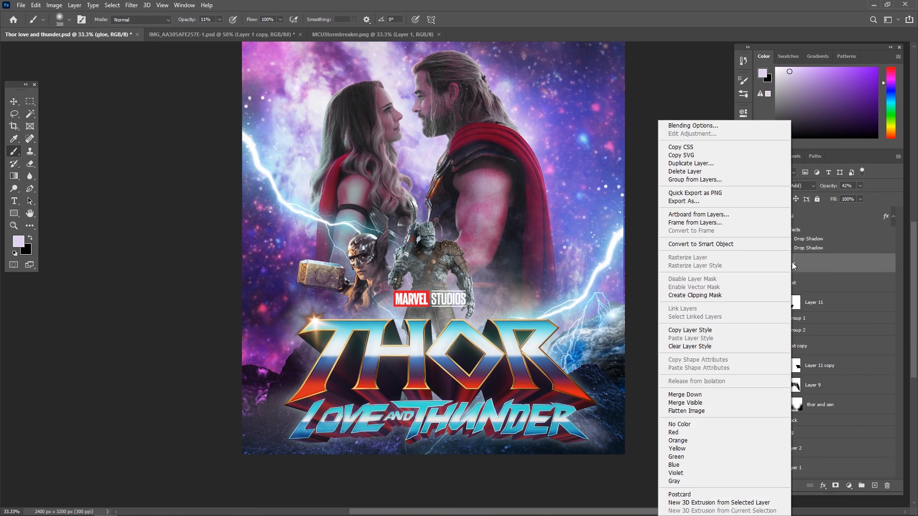
{"action": "double_click", "coordinate": [791, 263]}
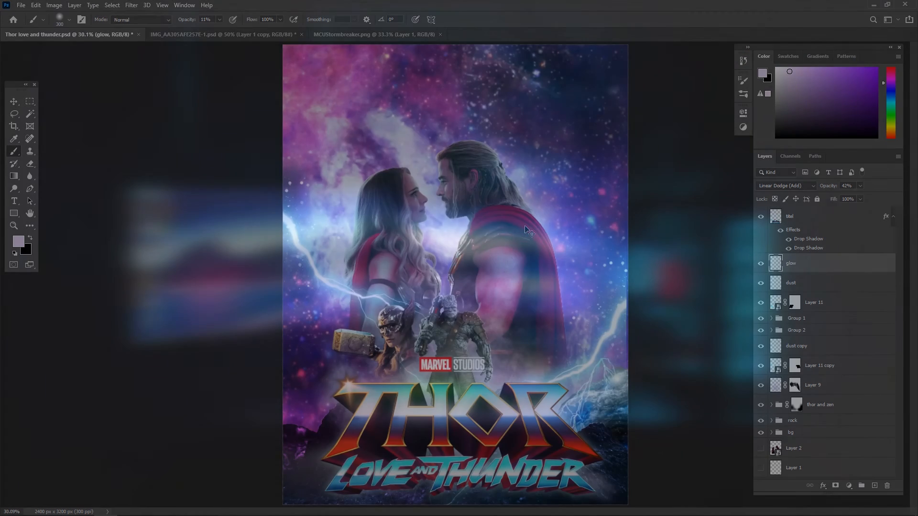